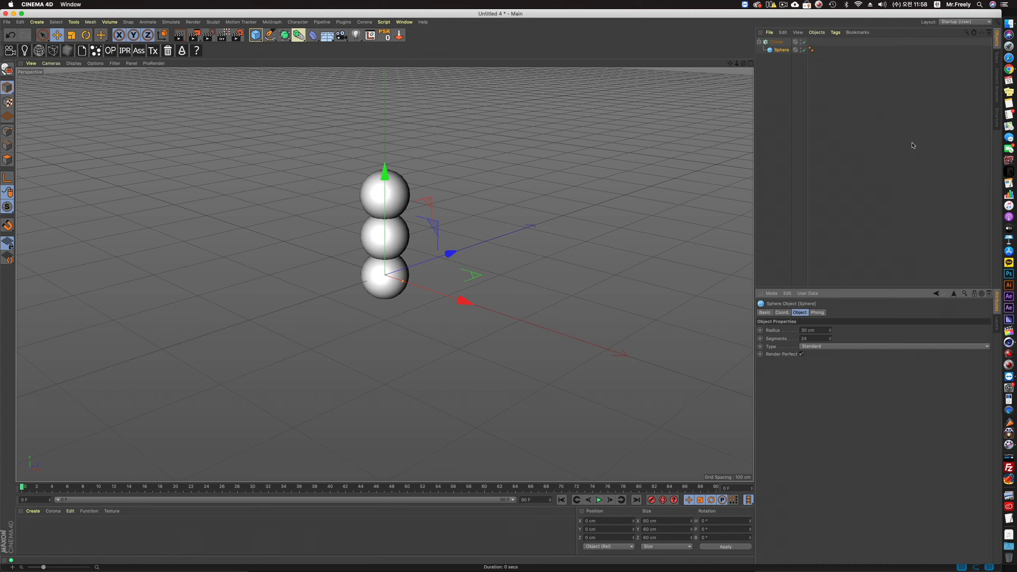
Select the parent Cloner of the sphere and switch its mode to Grid Array.
key(Up)
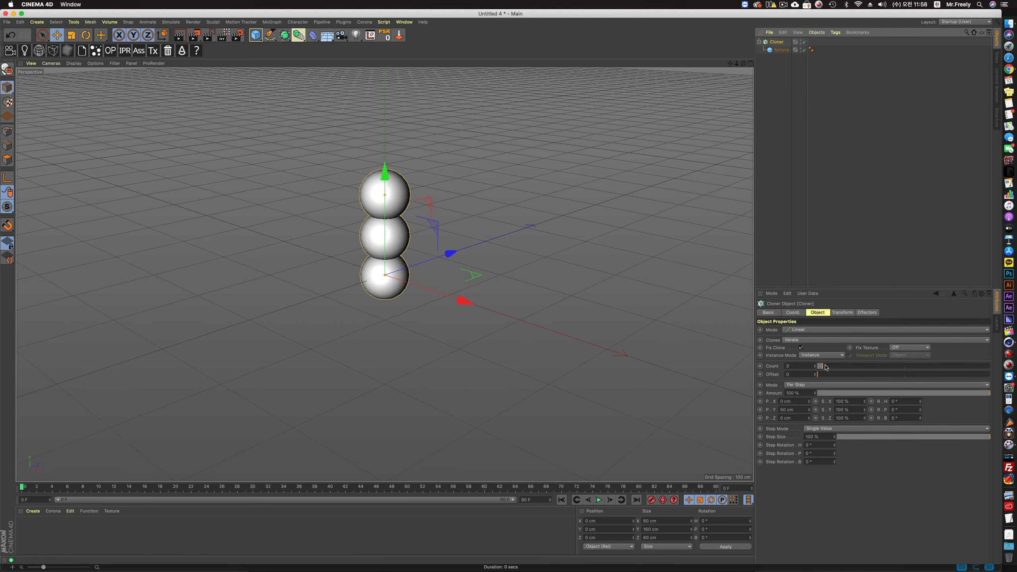
click(796, 328)
click(804, 370)
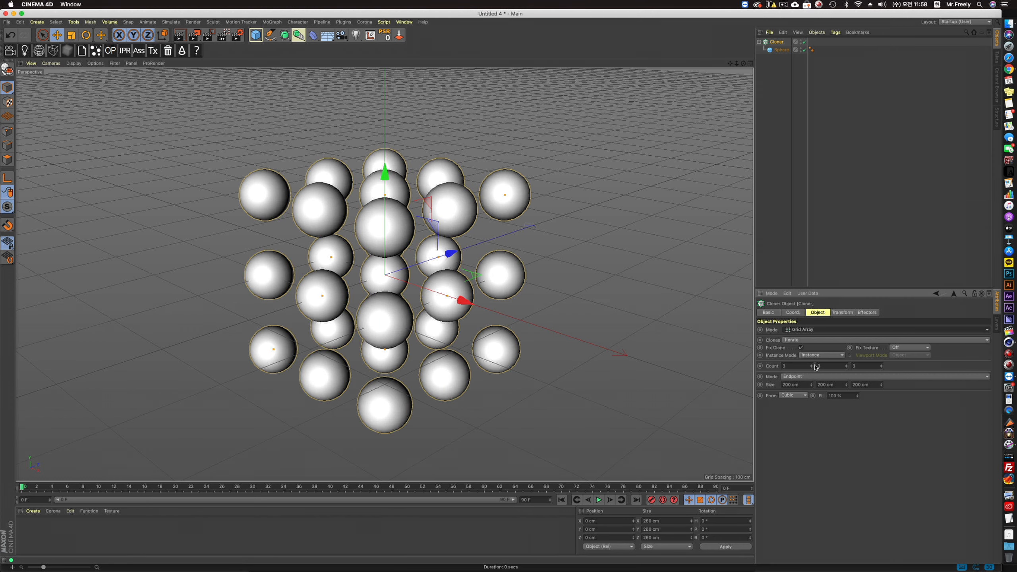
Show the cloned spheres shaded with their mesh lines in the perspective view.
scroll(557, 295, down, 4)
alt+middle_drag(557, 295, 560, 267)
click(74, 64)
click(84, 84)
scroll(561, 420, up, 2)
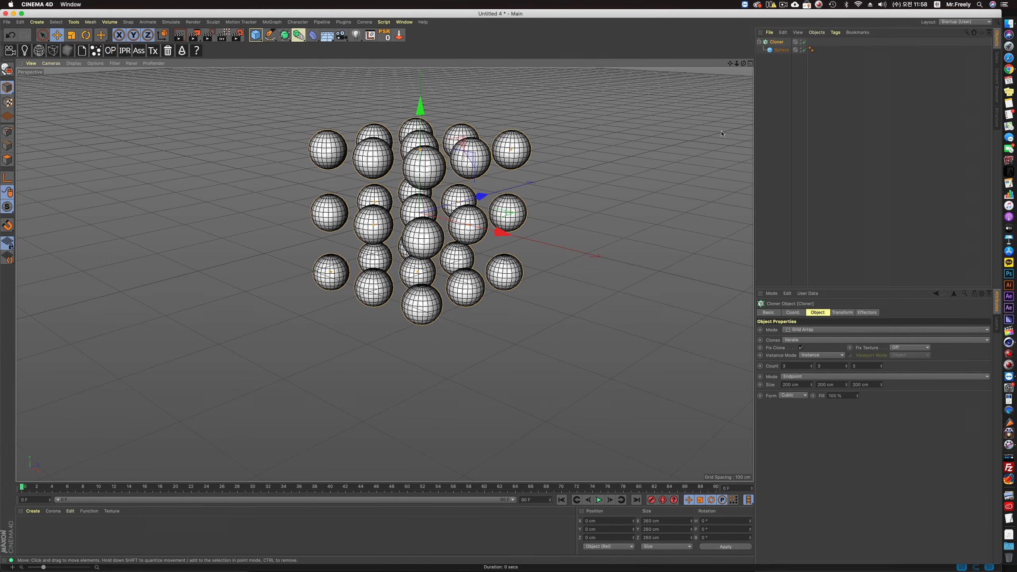
Add a Floor object and lower it beneath the clone grid to about -202 cm in Y.
drag(327, 36, 380, 101)
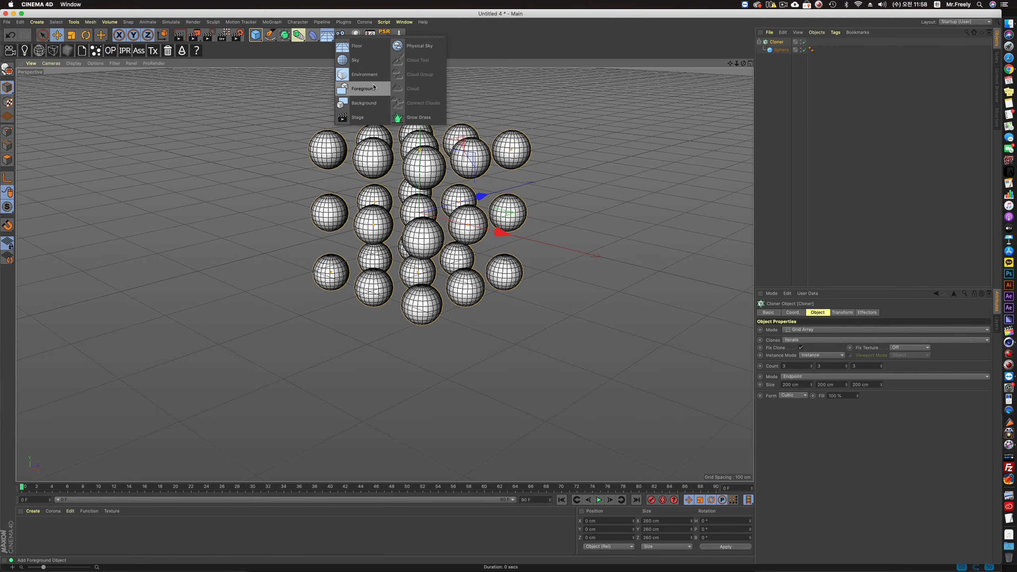
click(348, 46)
drag(420, 113, 420, 232)
scroll(521, 214, down, 3)
alt+middle_drag(517, 246, 489, 251)
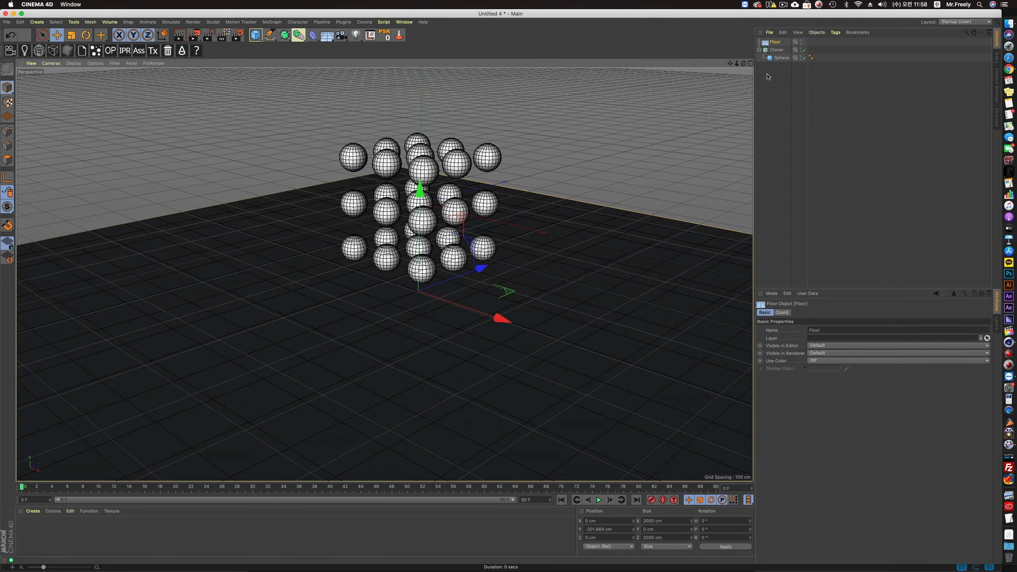
Apply a rigid body simulation tag to the Cloner.
click(779, 58)
right_click(777, 52)
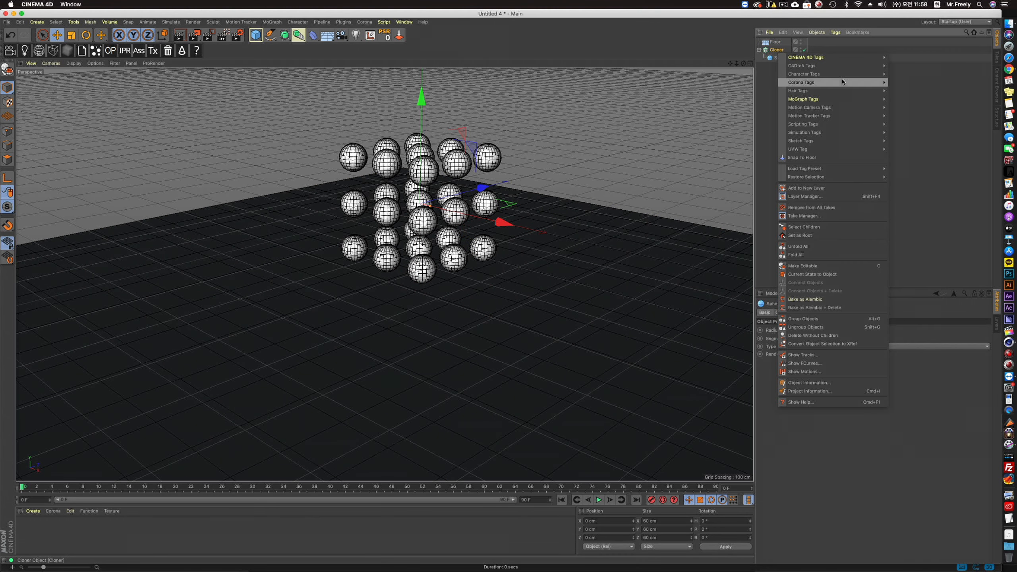
mouse_move(845, 133)
click(906, 133)
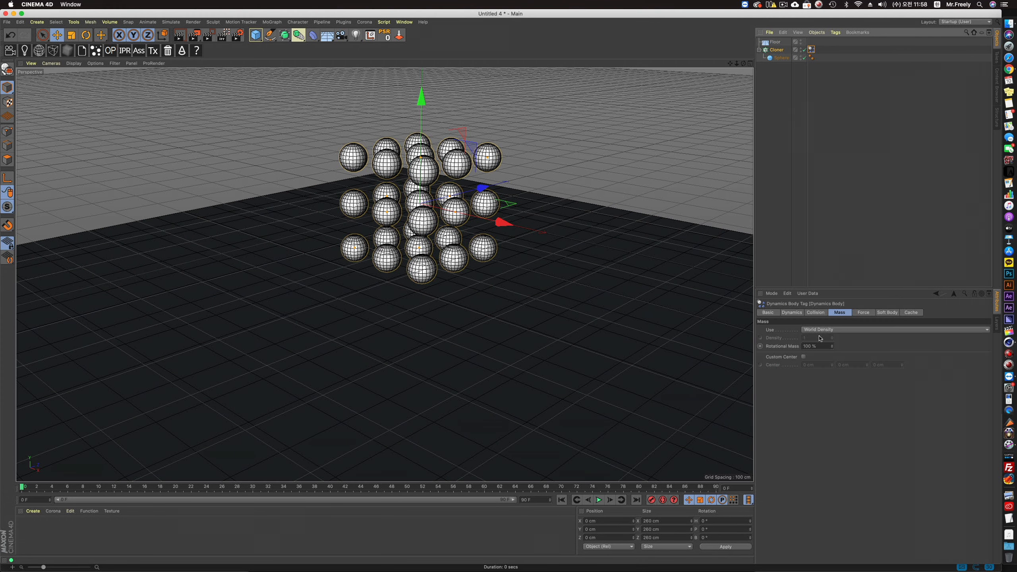
In the Cloner's dynamics tag, set collision Individual Elements to All and Shape to Automatic (MoDynamics).
click(817, 313)
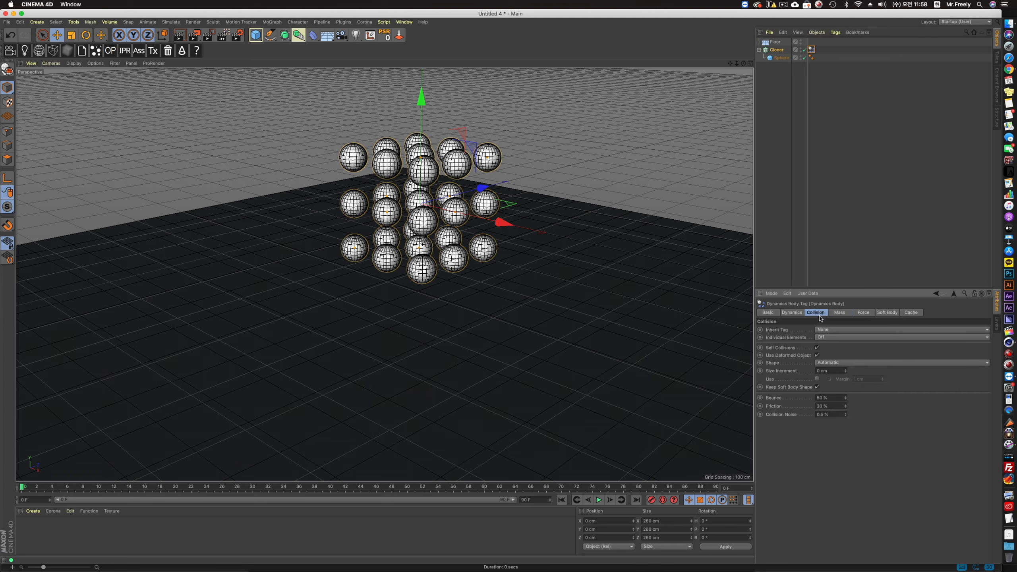
click(825, 337)
click(830, 366)
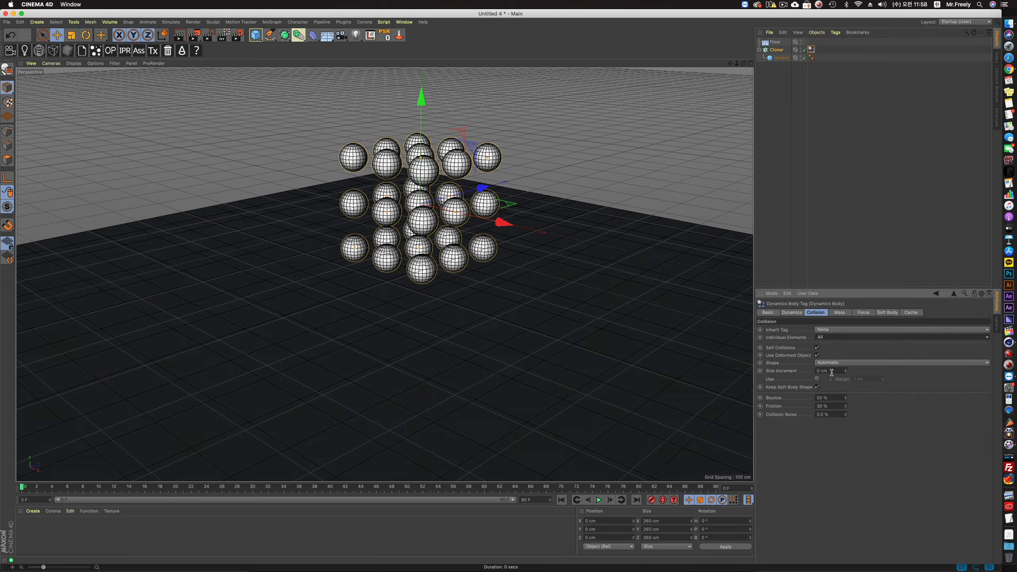
click(830, 363)
click(869, 346)
click(841, 315)
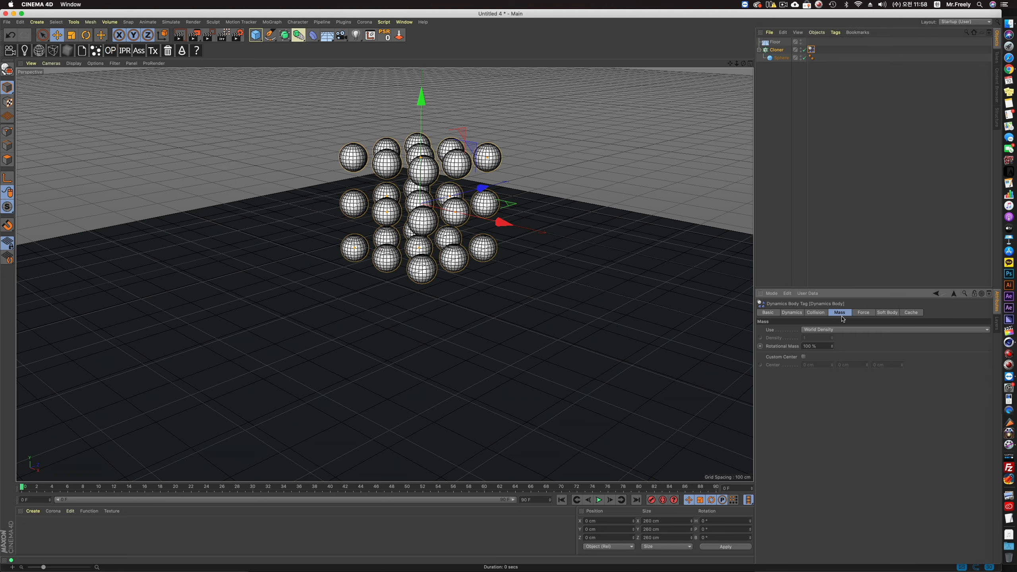
Set the project's end frame to 300 and extend the preview range to the full length.
double_click(536, 499)
text(300)
key(Return)
drag(198, 500, 515, 500)
Play the simulation to check how the clones fall, stop it and return to the first frame.
click(599, 499)
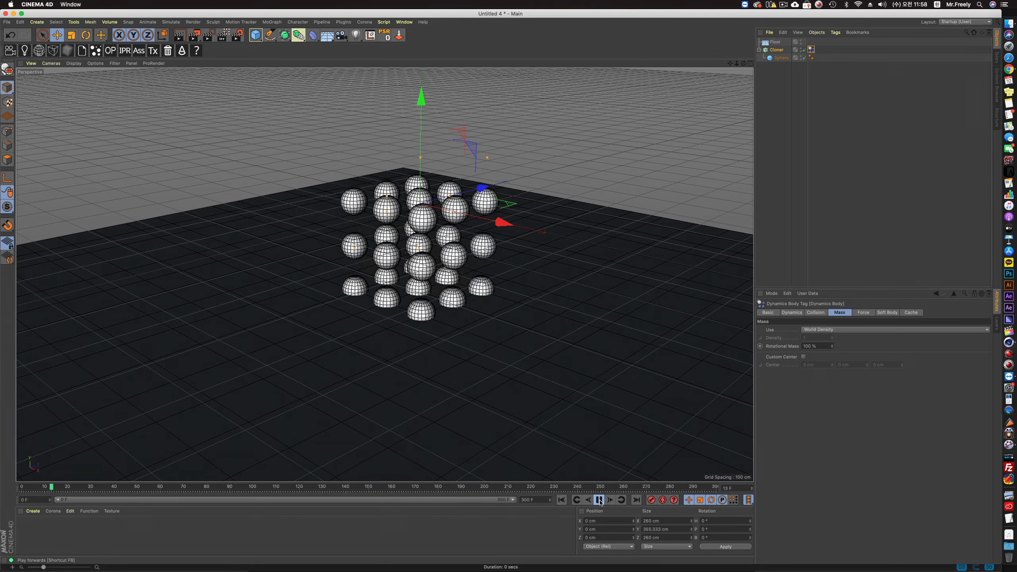
click(600, 500)
click(561, 499)
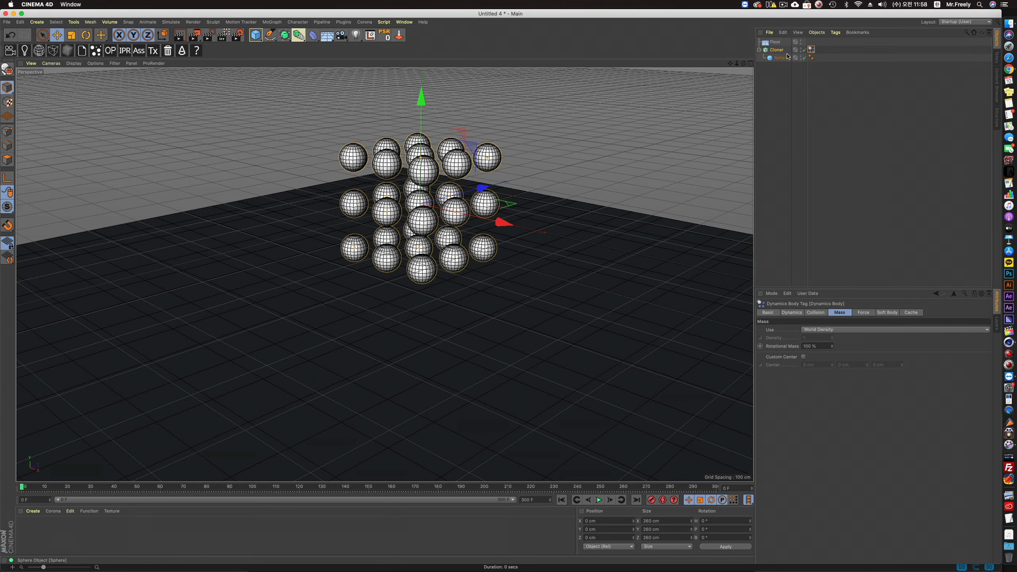
Apply a collider body tag to the Floor and play the simulation against it.
right_click(777, 42)
mouse_move(870, 130)
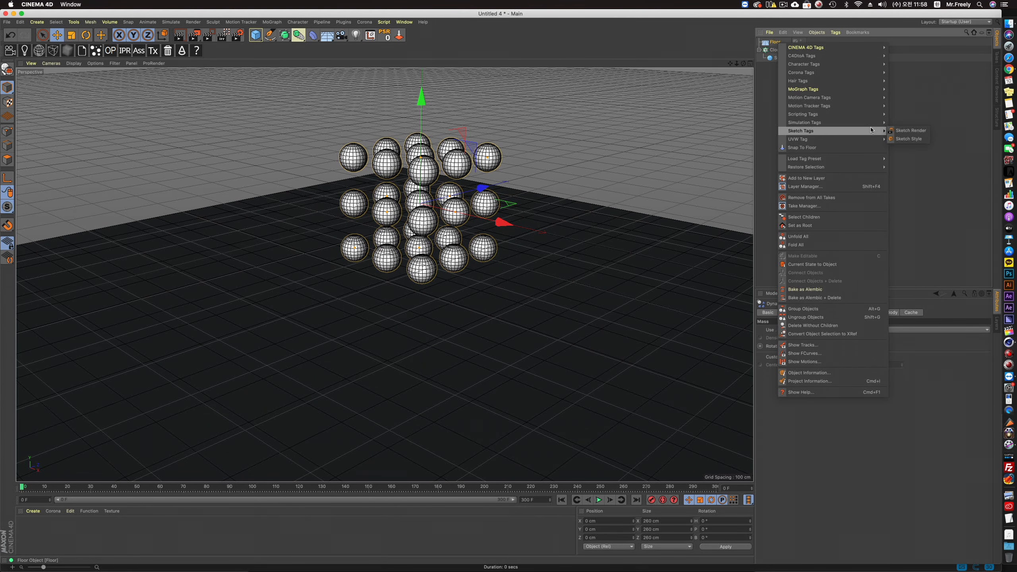
click(910, 139)
click(598, 499)
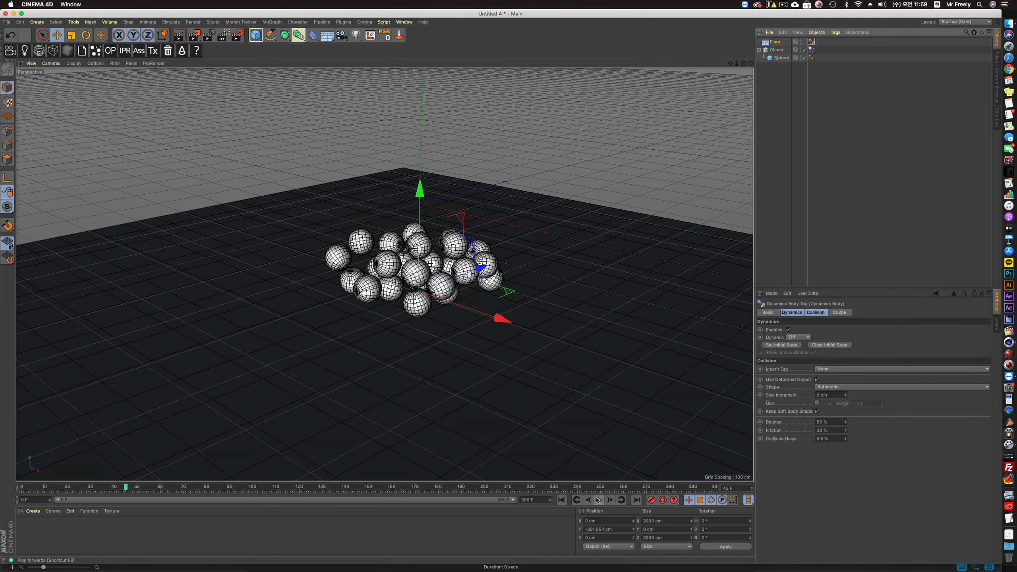
Set the Floor collider's Bounce to 80 %.
double_click(828, 422)
text(80)
key(Return)
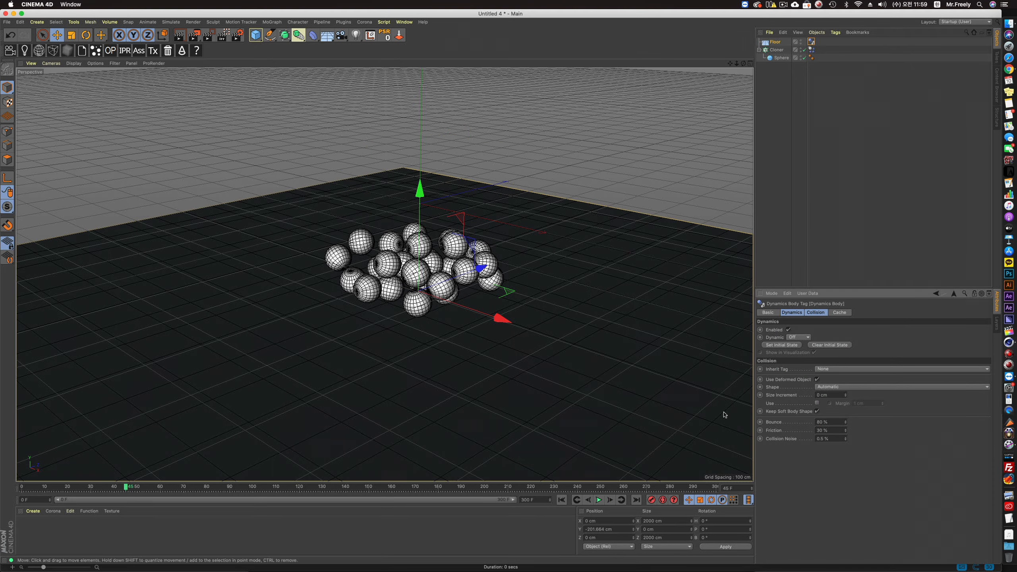
Set the collision Bounce of the Cloner's dynamics tag to 80 %.
click(811, 50)
click(839, 312)
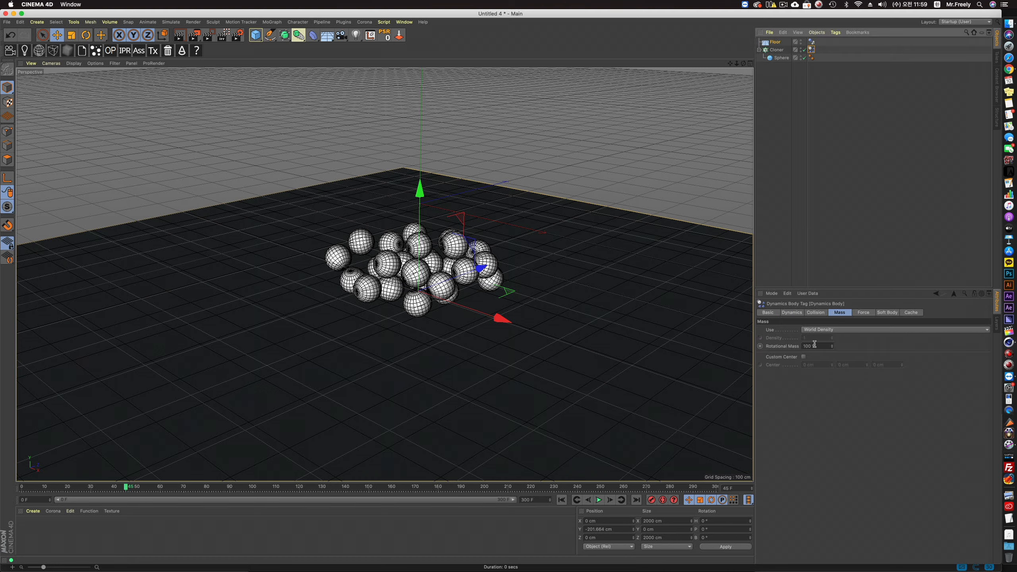
click(816, 313)
double_click(821, 398)
text(80)
key(Return)
Play the bouncing simulation twice from the first frame to examine how the spheres scatter.
click(561, 499)
click(599, 499)
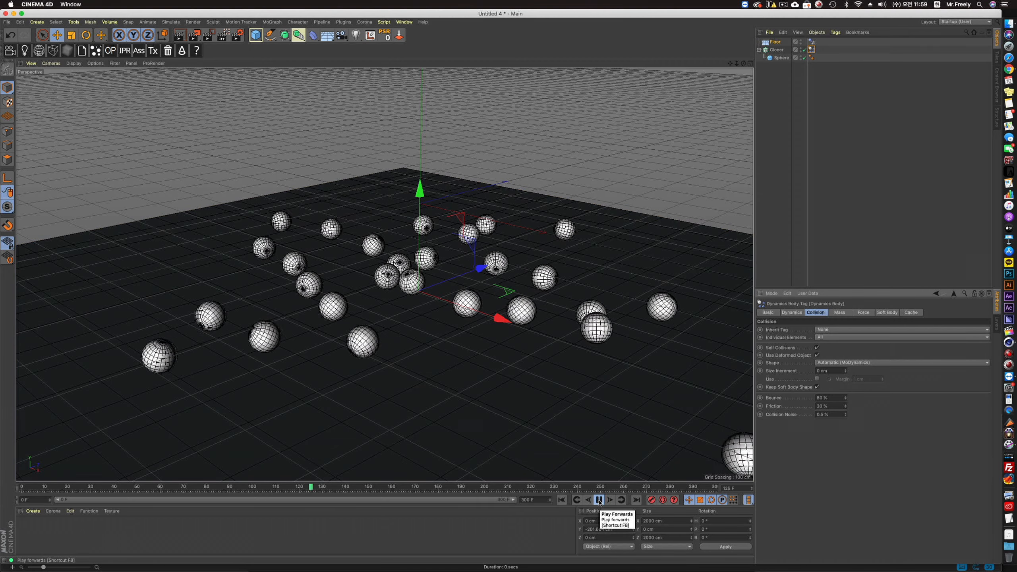
click(599, 499)
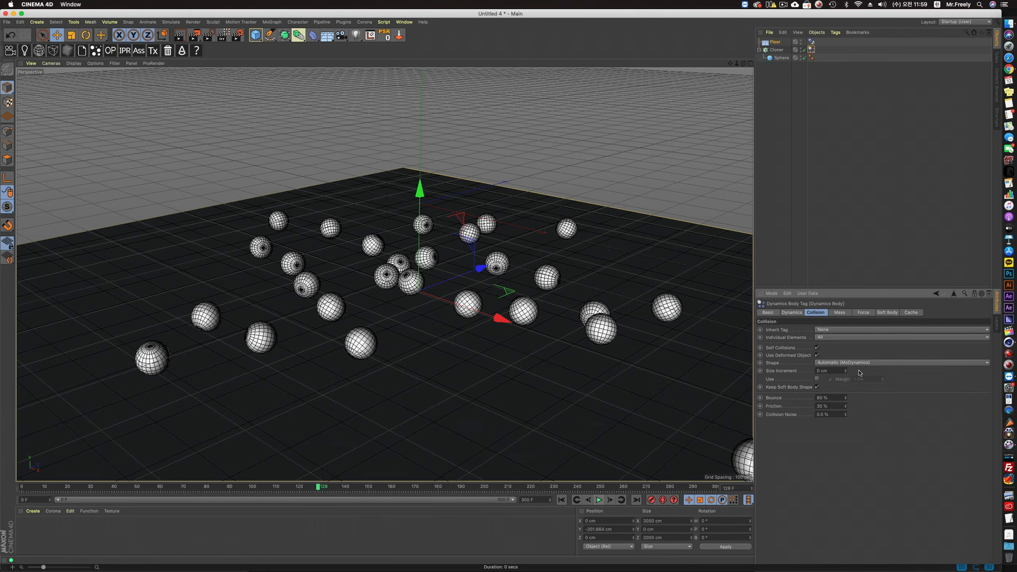
click(562, 499)
click(599, 500)
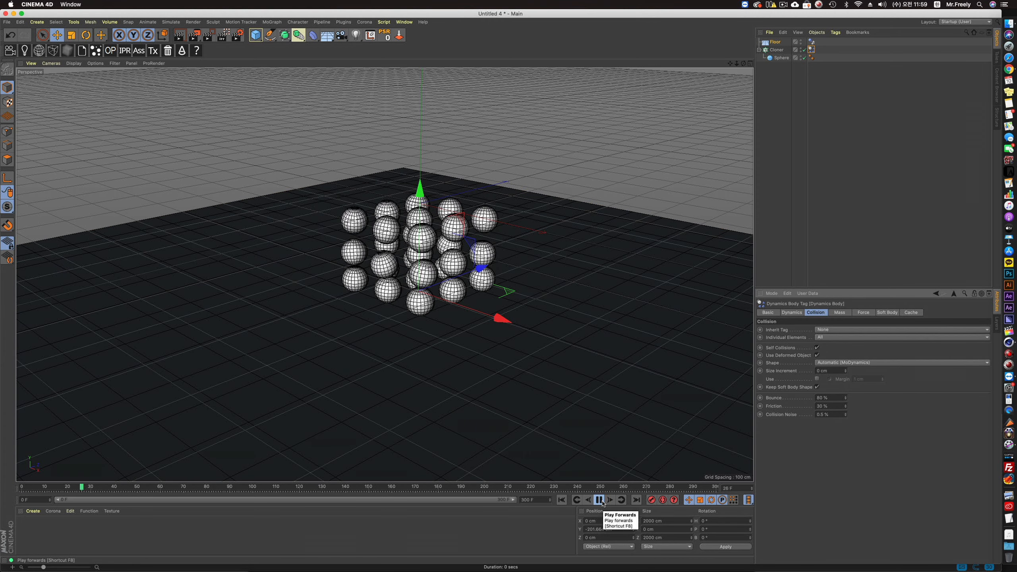
click(599, 499)
Set the Rotational Mass of the Cloner's dynamics body to 2 %, with World Density as the mass type.
click(838, 312)
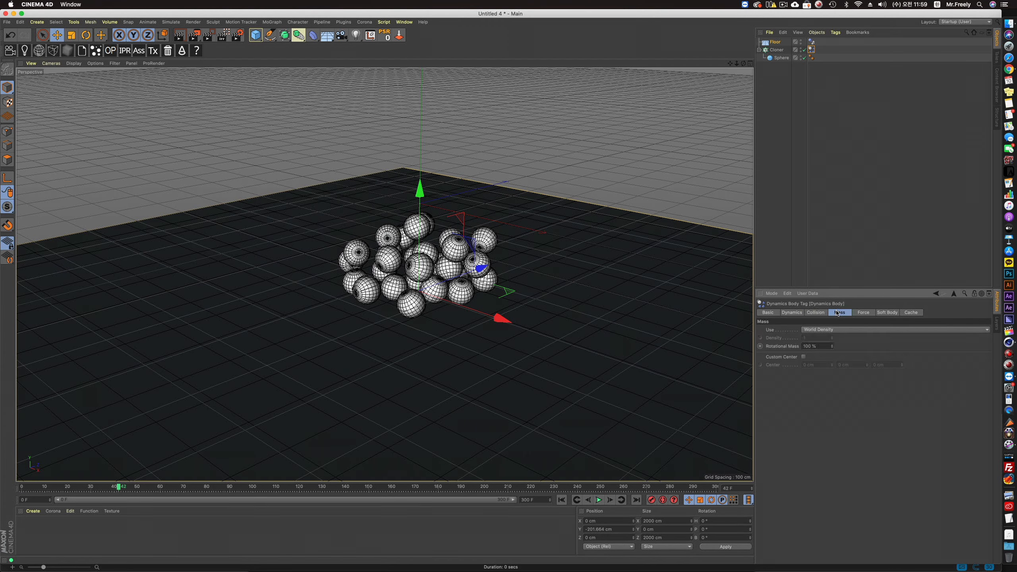
click(829, 332)
click(829, 355)
click(830, 331)
click(830, 339)
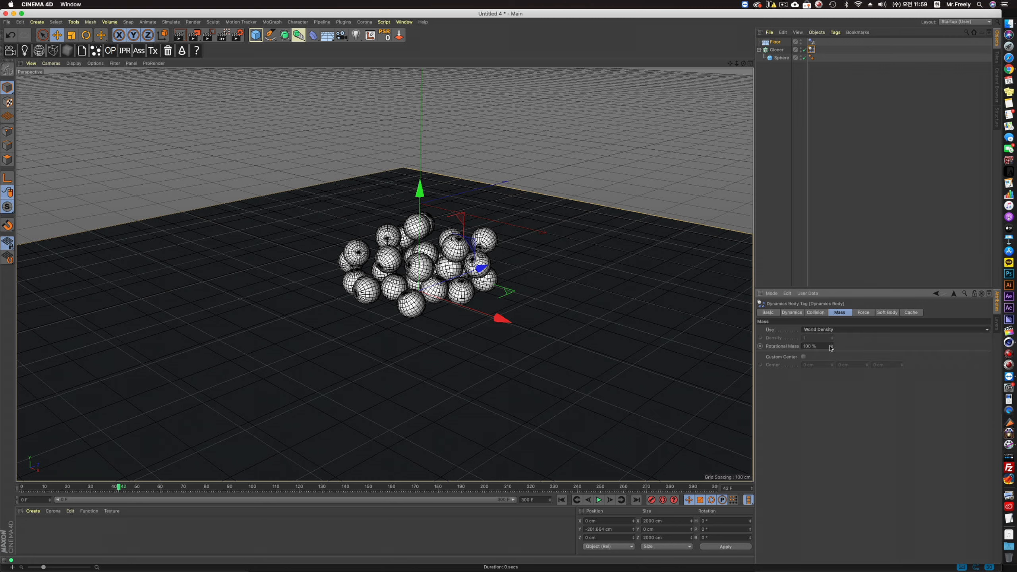
double_click(808, 346)
text(2)
key(Return)
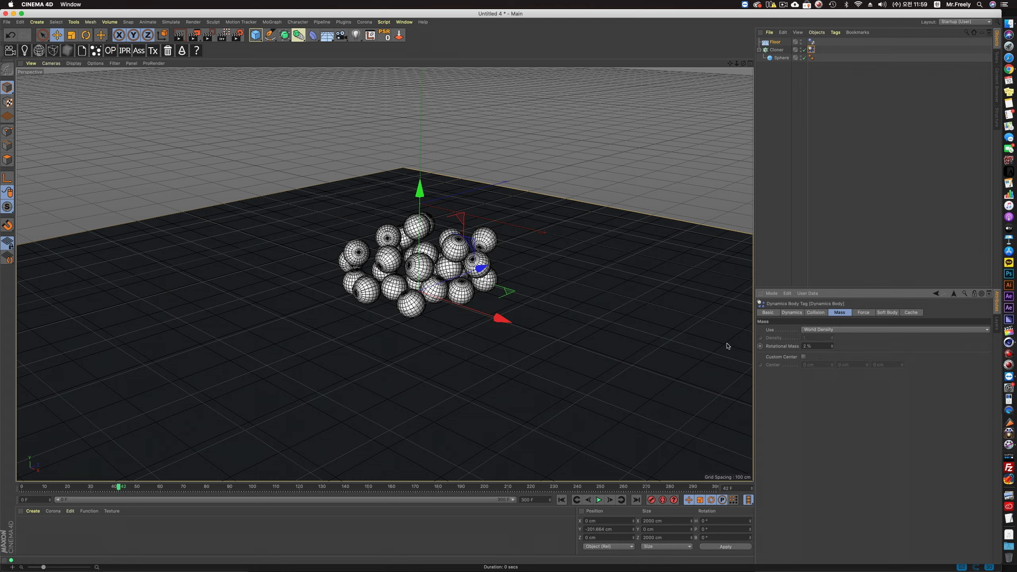
Replay the simulation from the start to examine the effect of the low rotational mass.
key(shift+f)
click(599, 500)
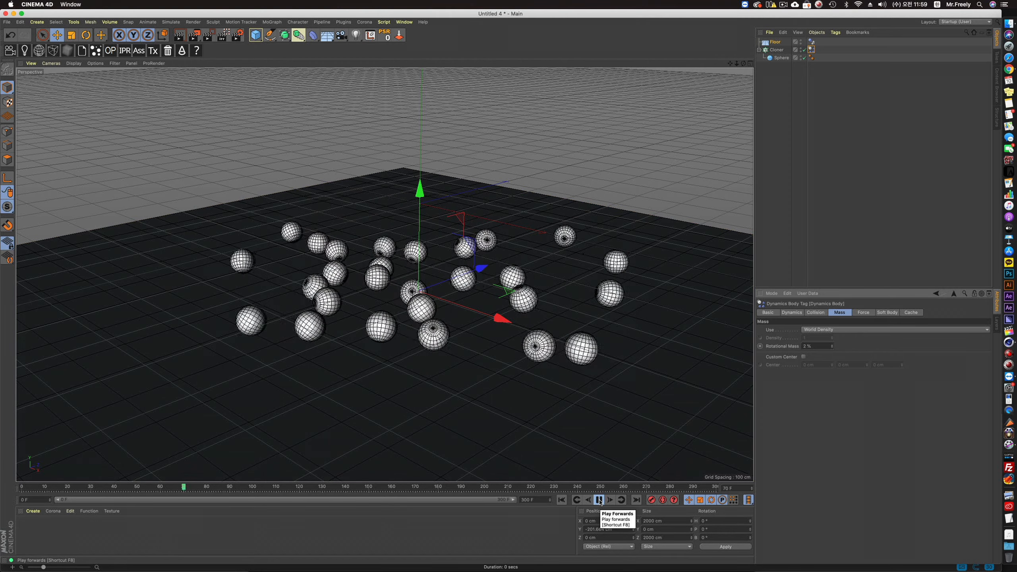
click(599, 500)
Set the Cloner body's Rotational Mass to 100 % and replay the simulation from the first frame.
double_click(812, 345)
text(100)
key(Return)
click(561, 500)
click(599, 500)
click(599, 500)
Enable Custom Center for the Cloner's dynamics body and set its X center to 50 cm, with the timeline at the first frame.
click(803, 357)
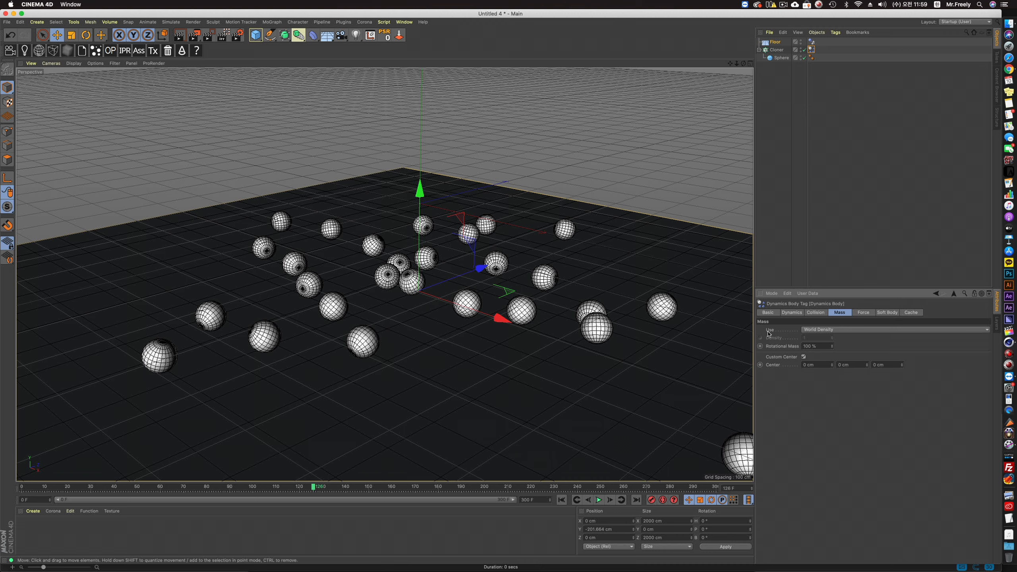
click(561, 500)
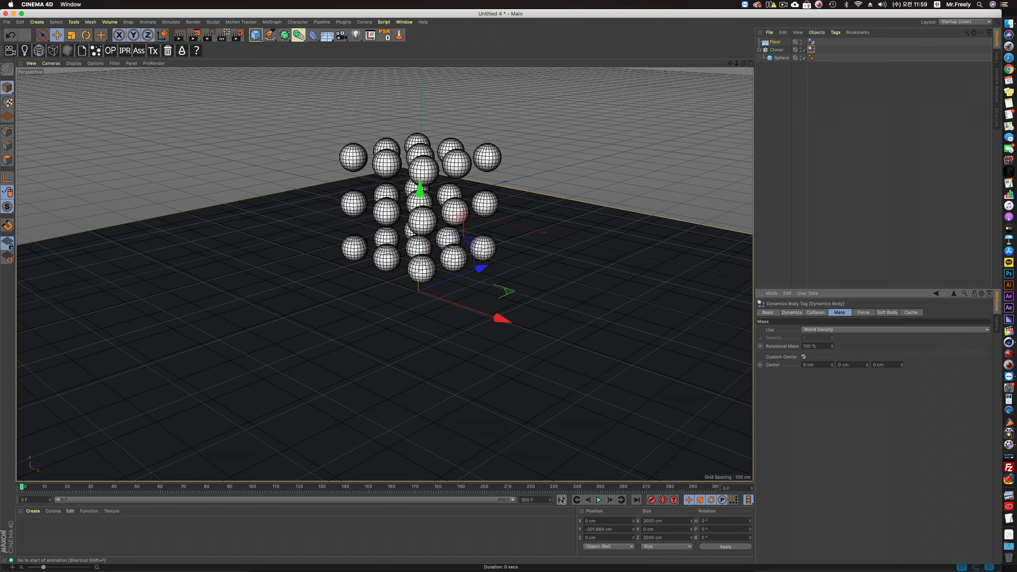
double_click(808, 364)
text(50)
key(Return)
Play the simulation to examine how the offset mass center changes the spheres' motion.
click(599, 500)
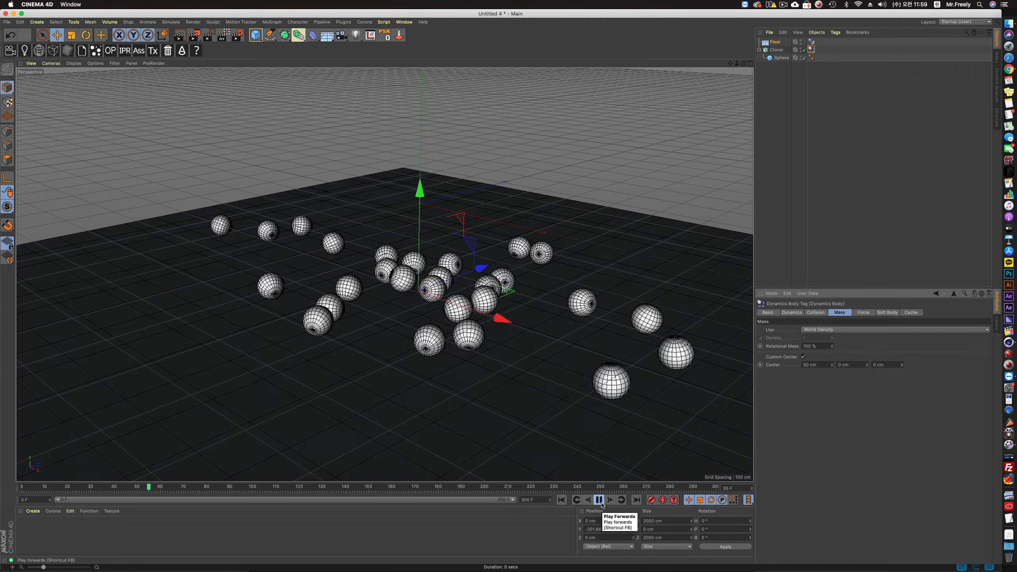
click(601, 502)
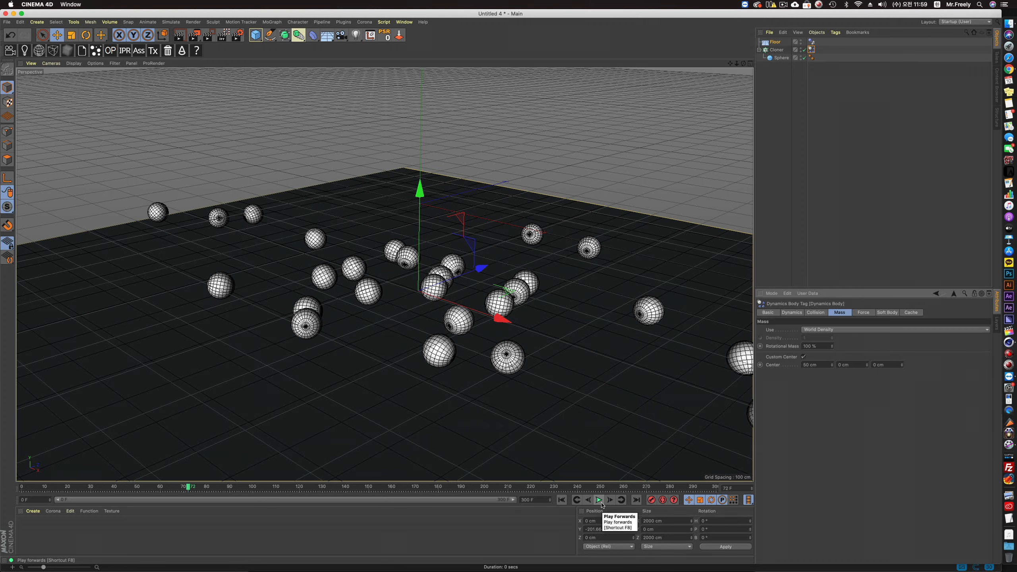
click(599, 500)
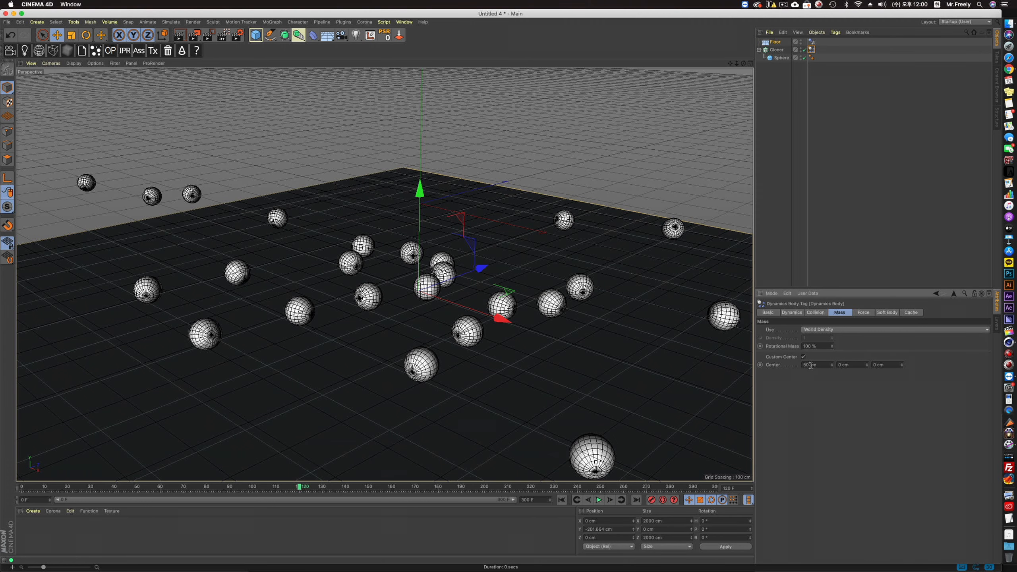
Close the Untitled 4 project without saving and return to the Untitled 3 scene.
key(super+w)
click(473, 186)
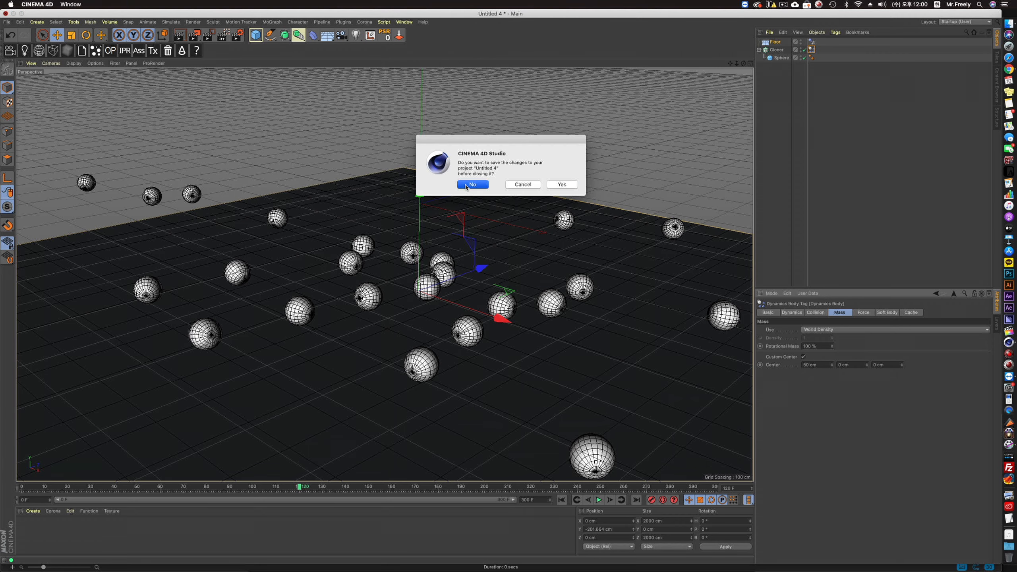
click(566, 289)
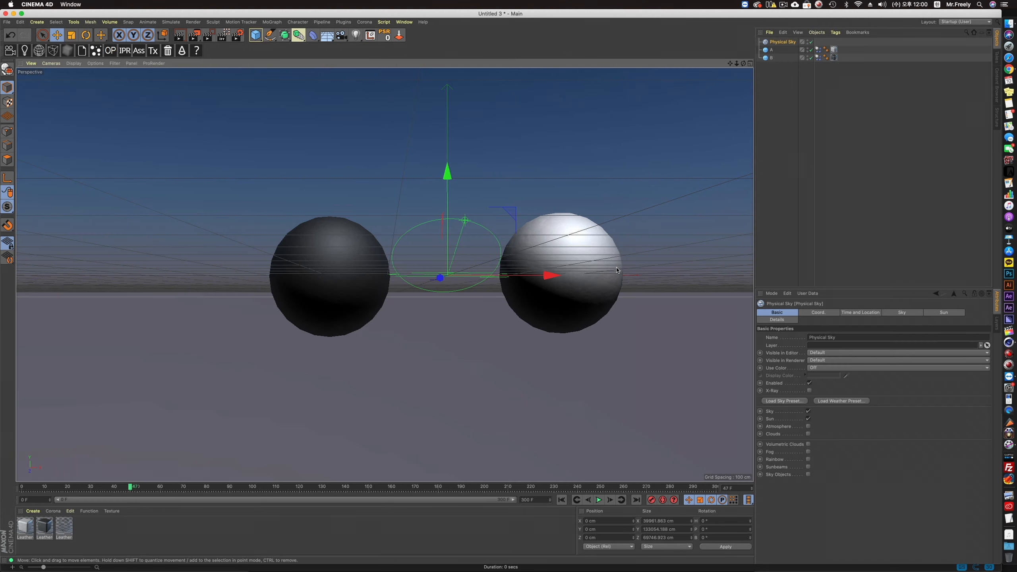
Enable Custom Center in the dynamics tag of sphere A and set its X center to 5 cm.
click(818, 49)
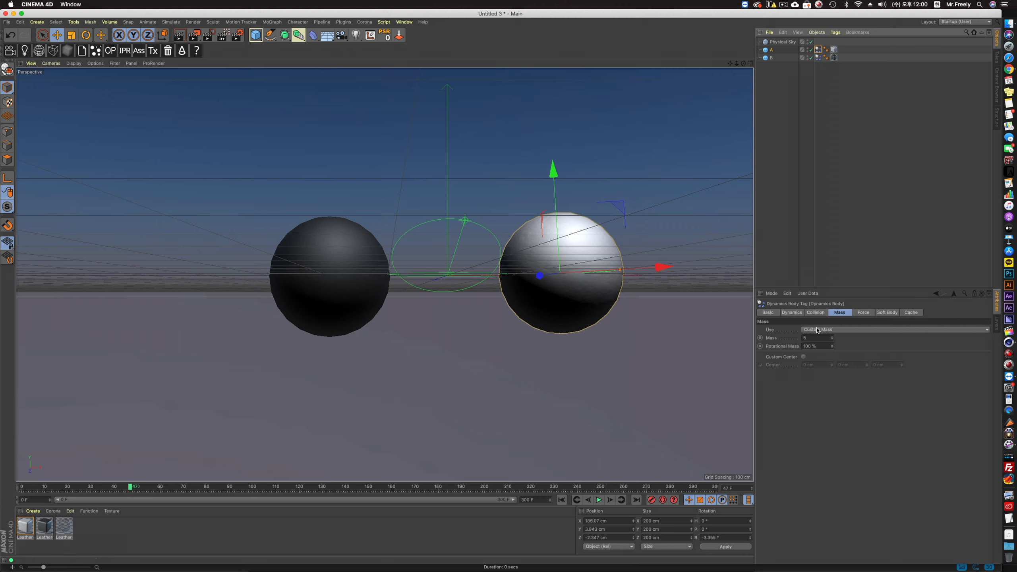
click(804, 356)
double_click(820, 365)
text(5)
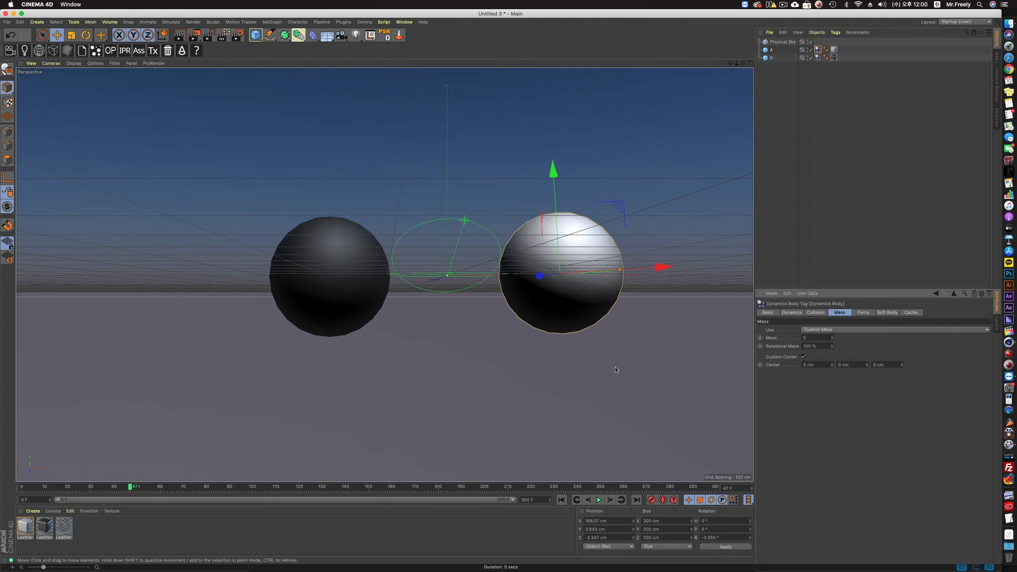
Play the collision of spheres A and B from the first frame and examine it from above.
click(561, 499)
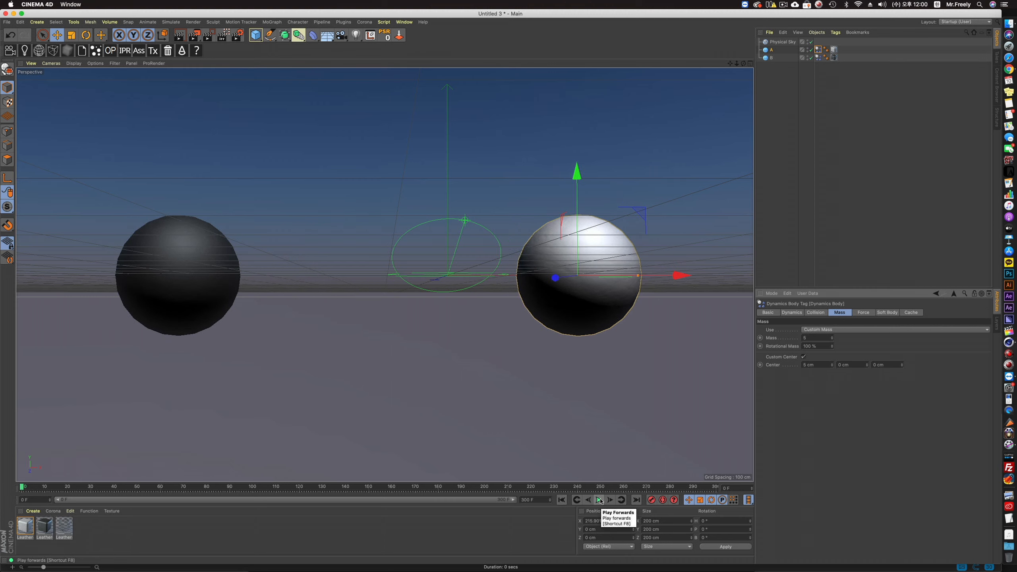
click(599, 499)
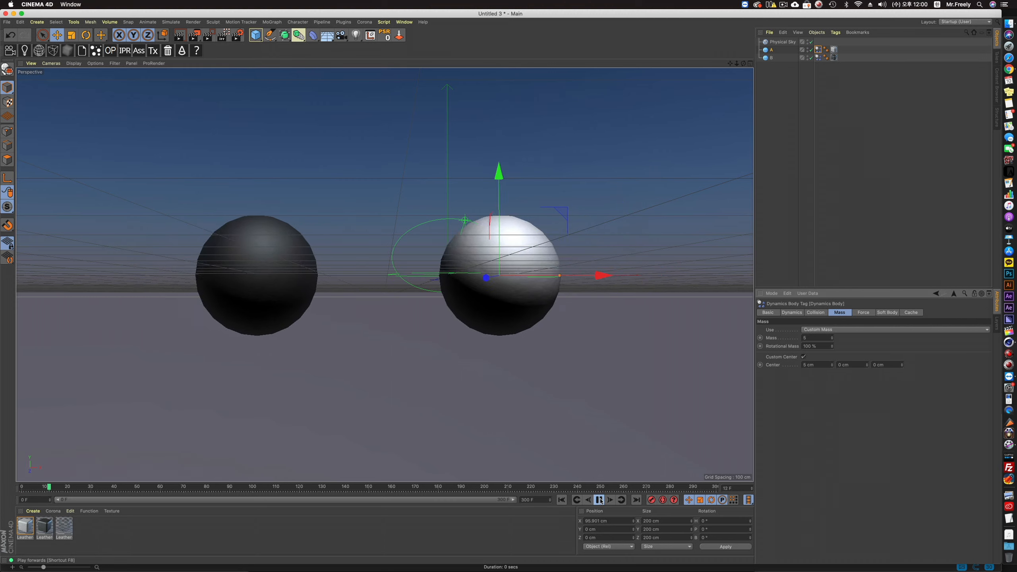
click(599, 500)
alt+drag(560, 275, 553, 348)
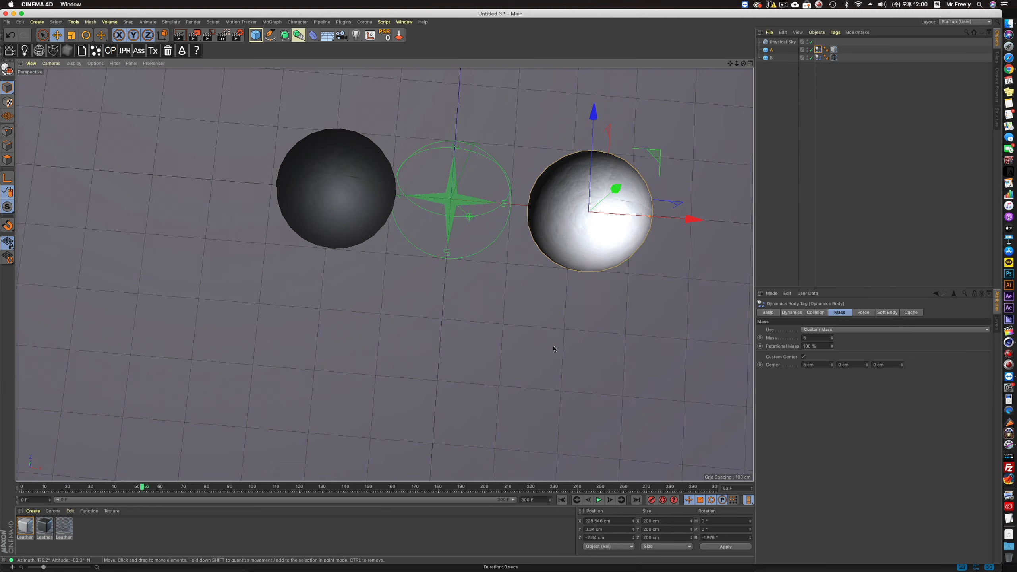
Replay the collision from the first frame with sphere A's small mass center offset and stop it once the spheres separate.
click(561, 499)
click(600, 499)
click(601, 501)
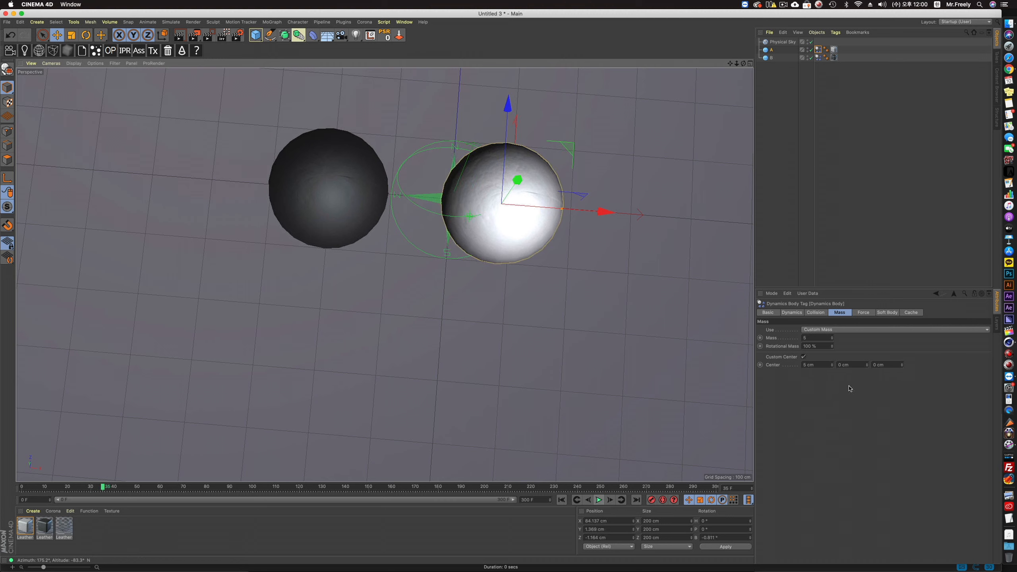
Set sphere A's X center to 50 cm and play the collision from the first frame.
click(813, 364)
text(50)
key(Return)
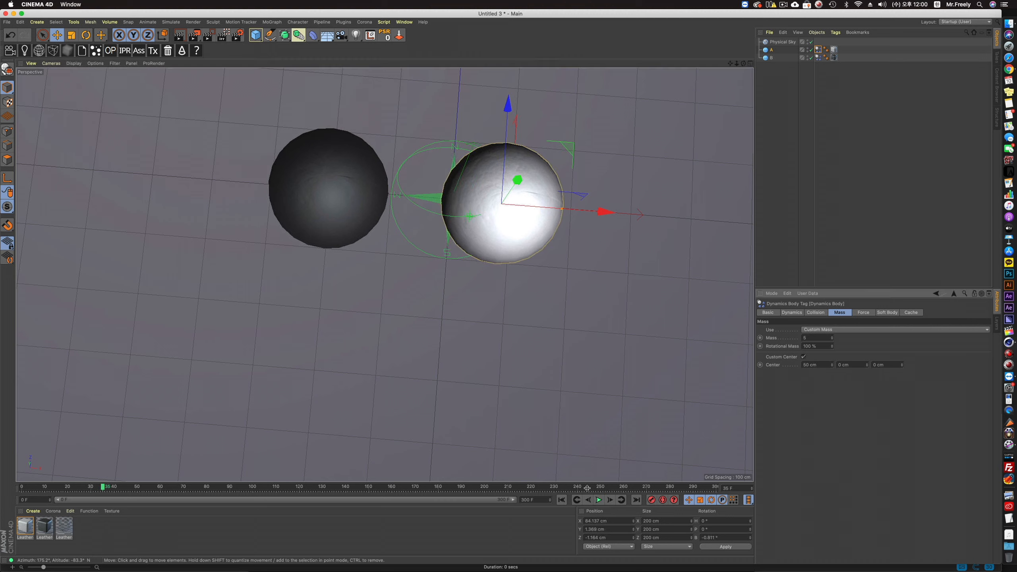
click(561, 499)
click(600, 499)
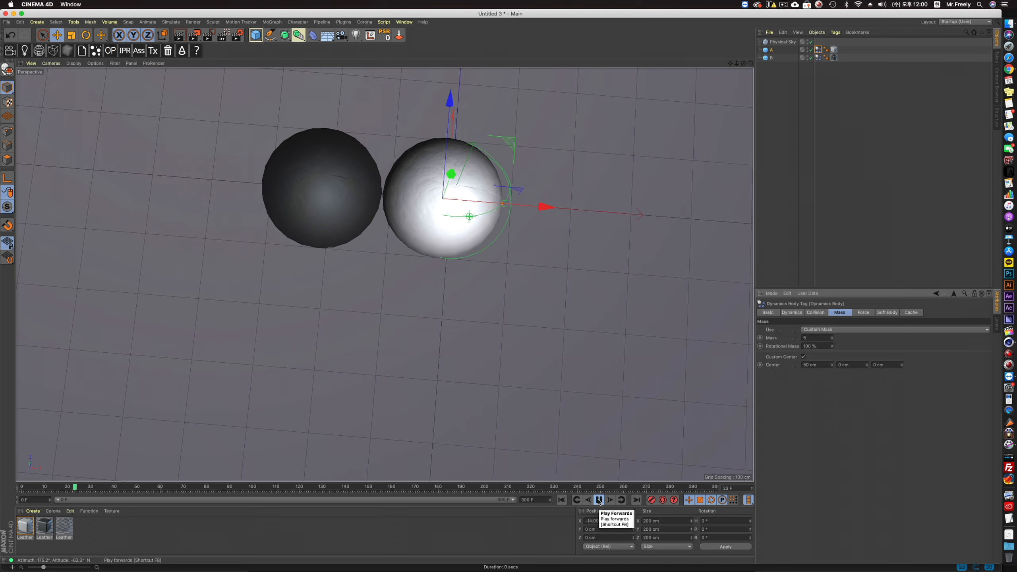
click(599, 500)
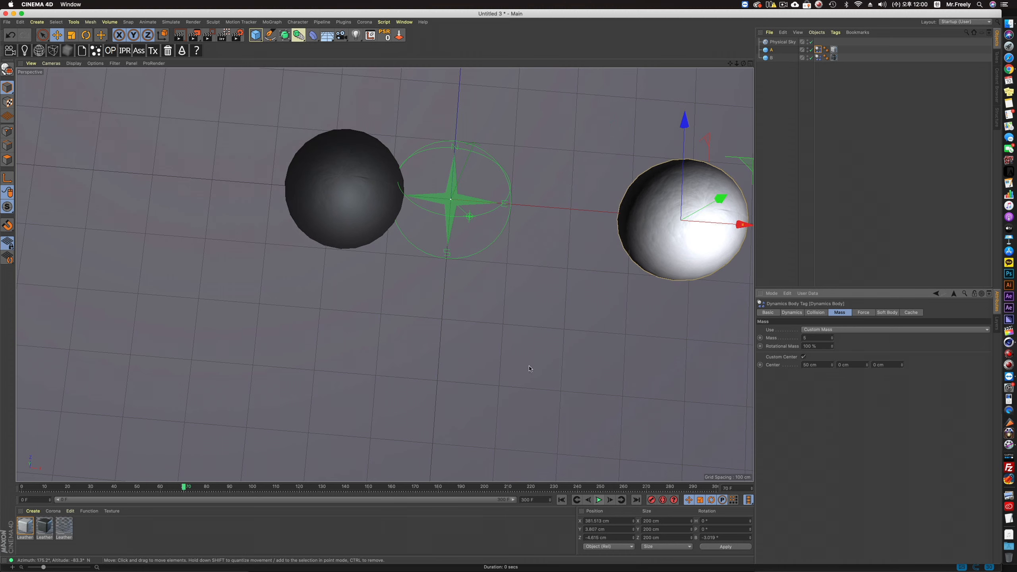
Enlarge sphere A to about 427 cm across and play the collision with sphere B.
alt+drag(520, 401, 567, 280)
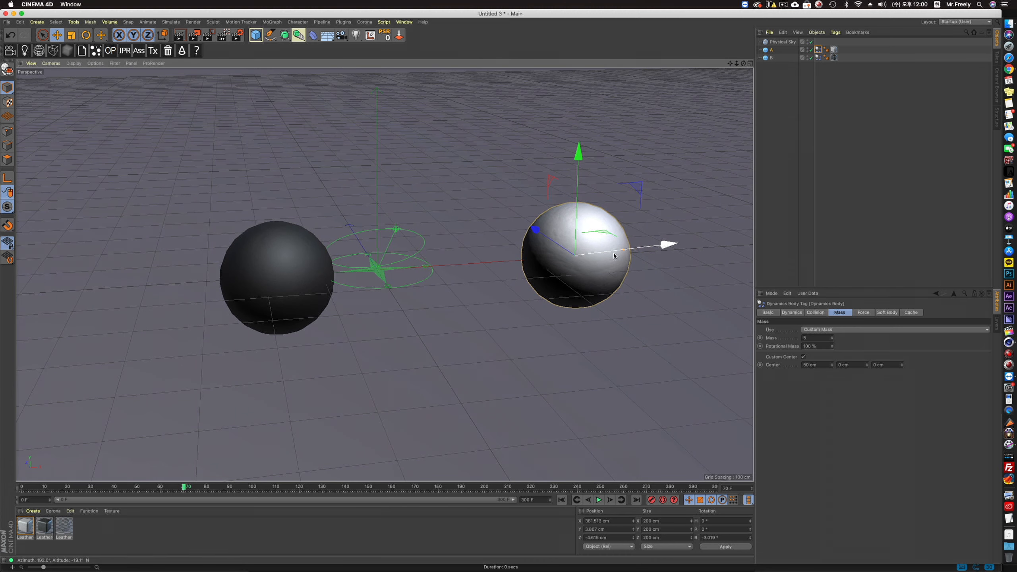
drag(625, 252, 600, 456)
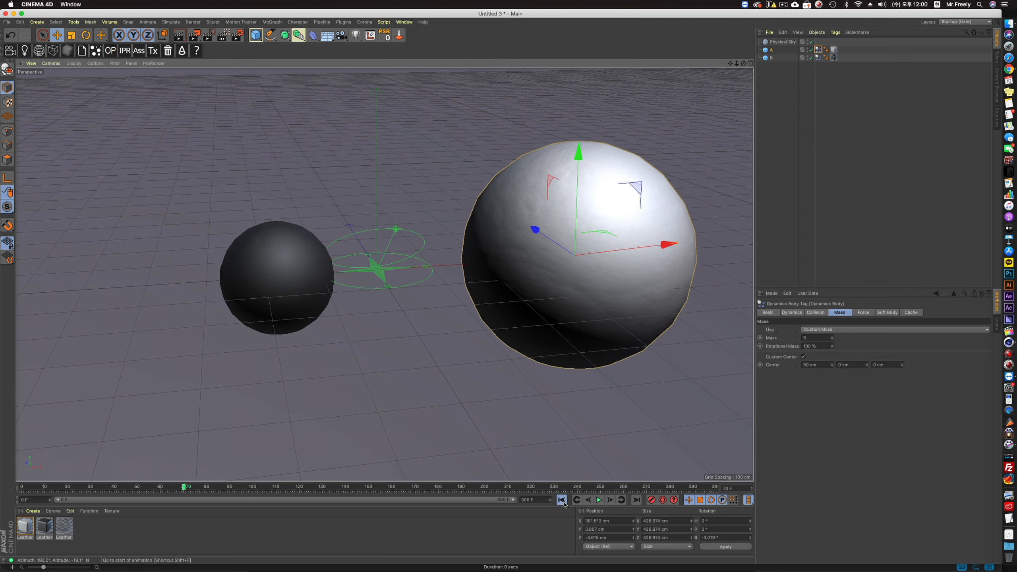
click(600, 500)
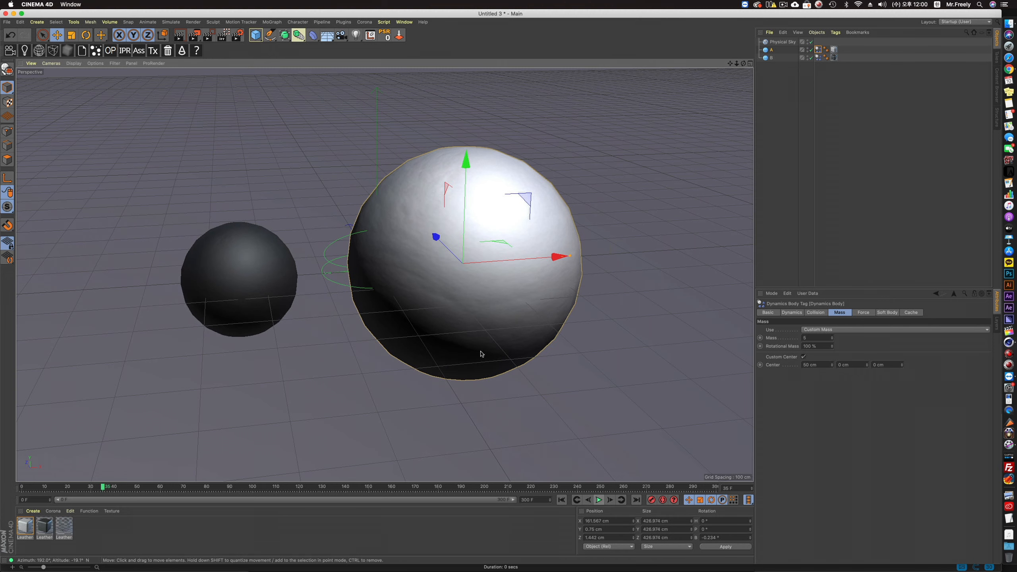
click(599, 499)
Set sphere A's custom center to X 0 cm and Z 50 cm, and play the simulation.
click(812, 365)
text(0)
key(Return)
click(888, 365)
text(50)
key(Return)
click(600, 500)
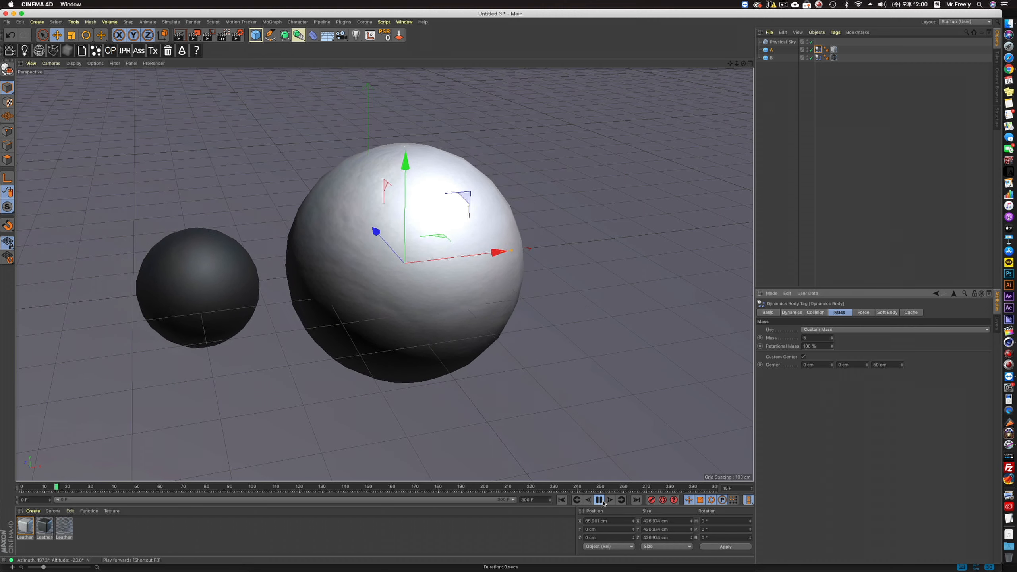
click(600, 499)
Replay the collision twice from the first frame, viewed from above, to examine how the Z center offset rotates sphere A.
alt+drag(360, 281, 437, 371)
click(562, 500)
click(599, 500)
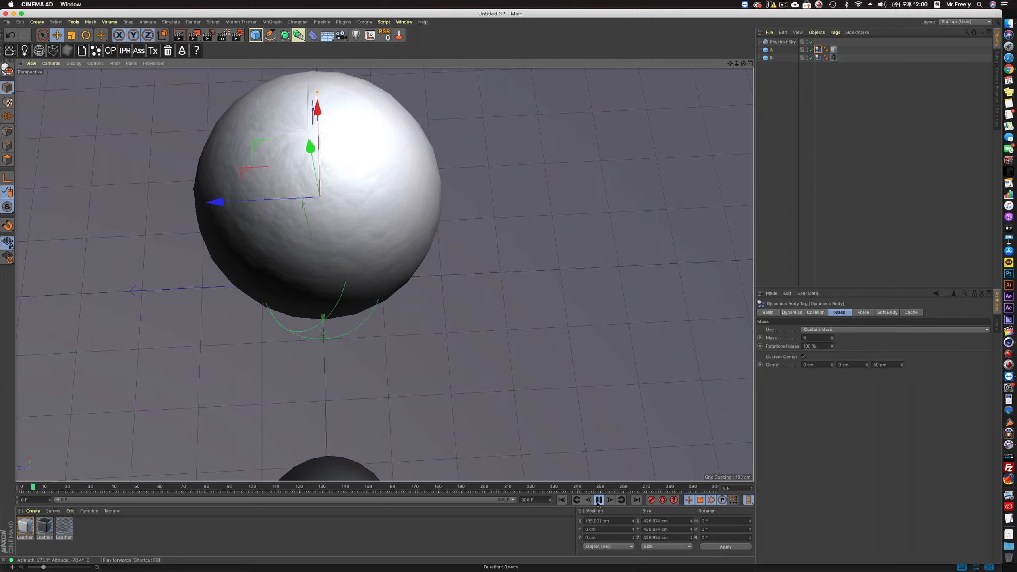
click(598, 500)
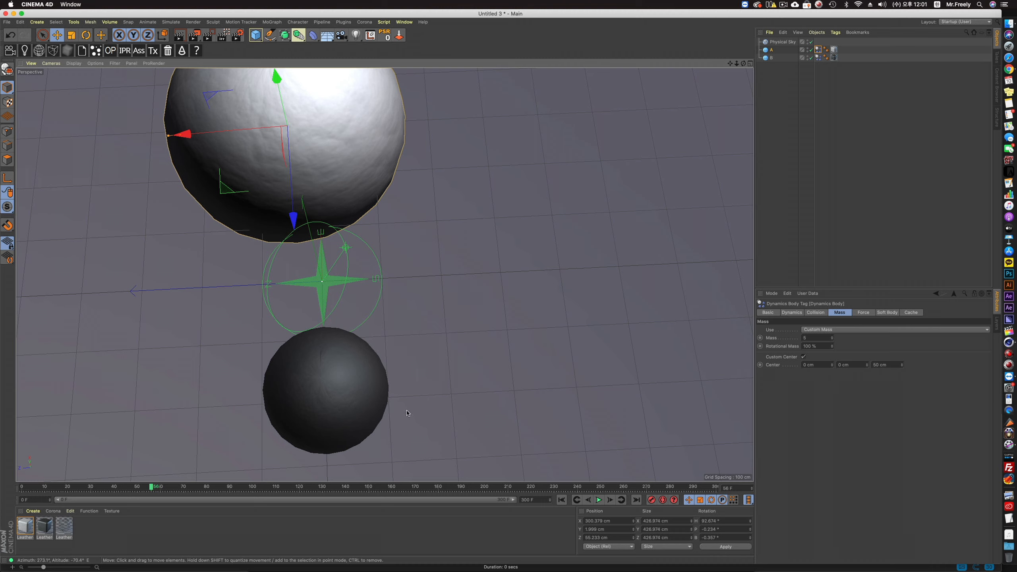
click(561, 499)
click(599, 499)
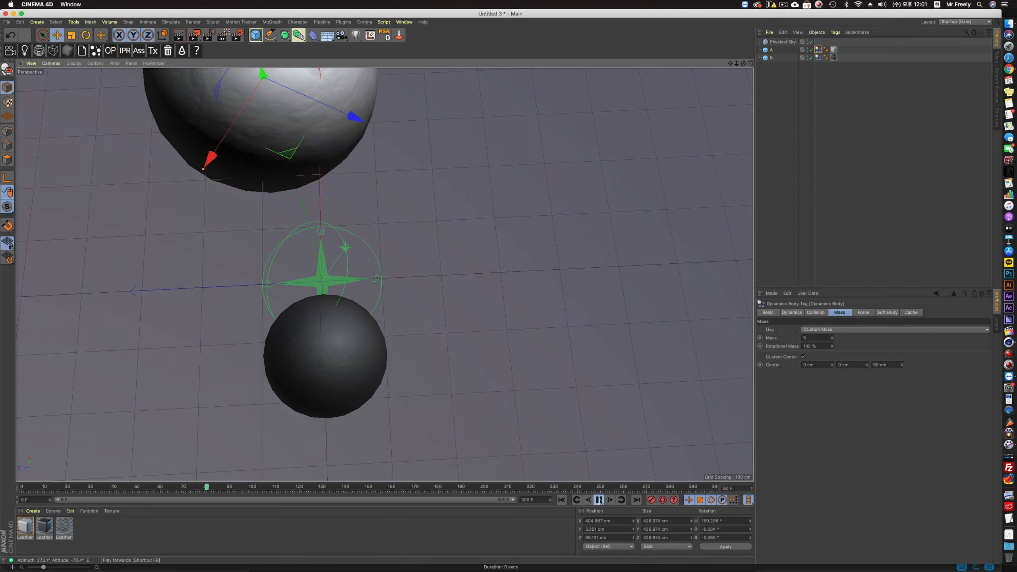
click(599, 500)
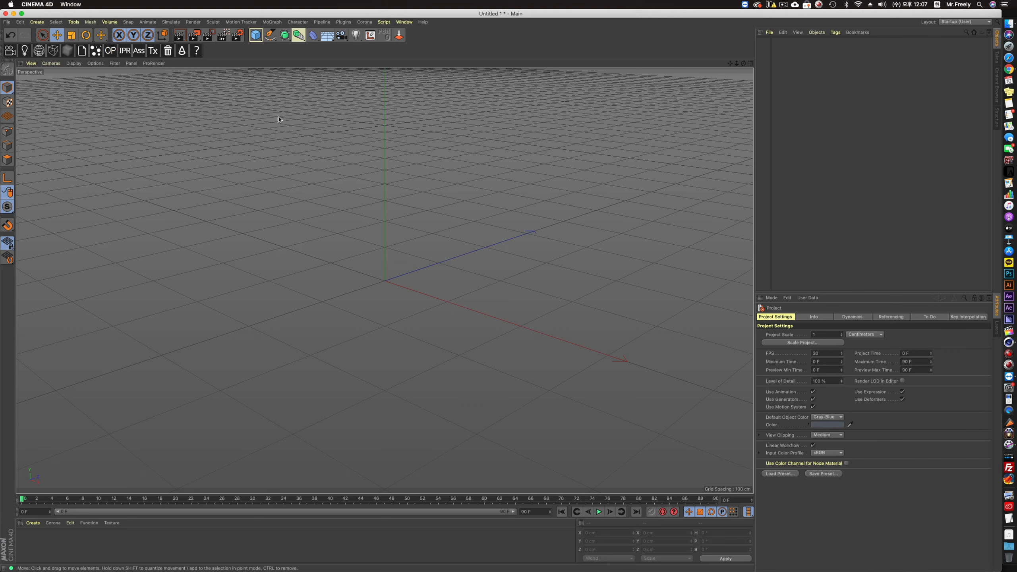
Add a MoText object to the new project, set the end frame to 300 F and extend the preview range to it.
click(272, 22)
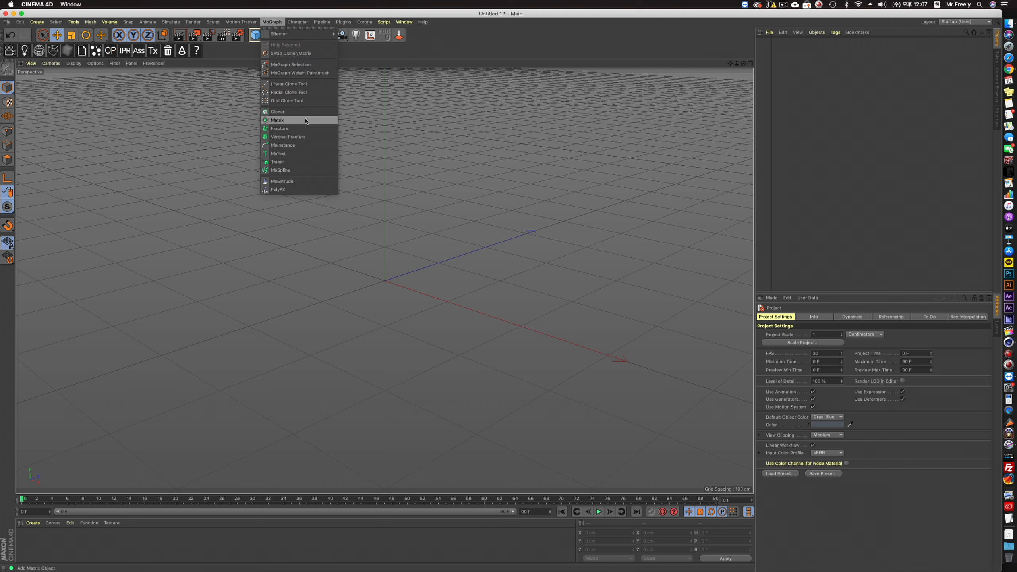
click(316, 152)
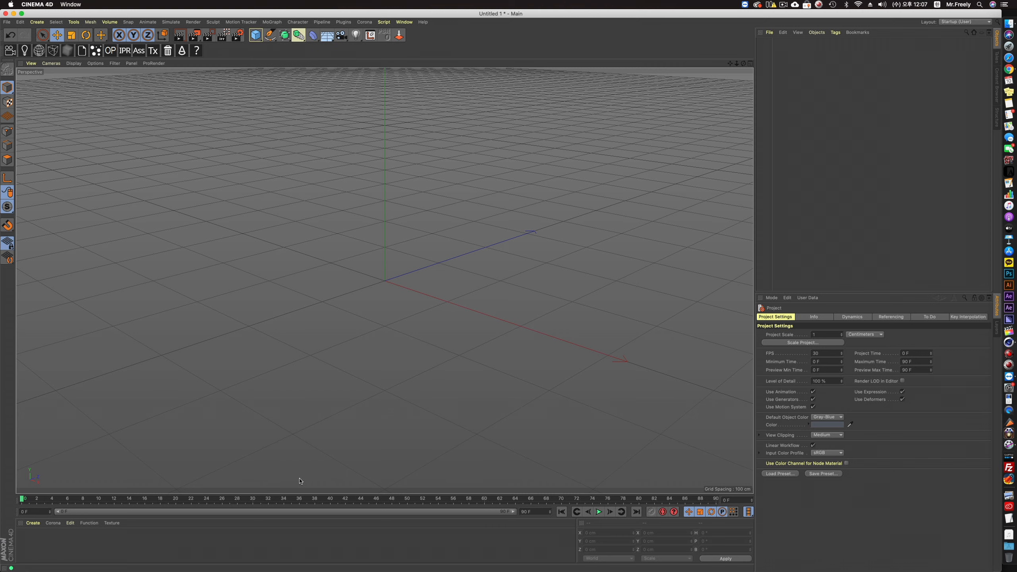
text(300)
key(Return)
drag(199, 512, 520, 514)
Replace the MoText object's default text with LONA.
alt+drag(560, 377, 665, 350)
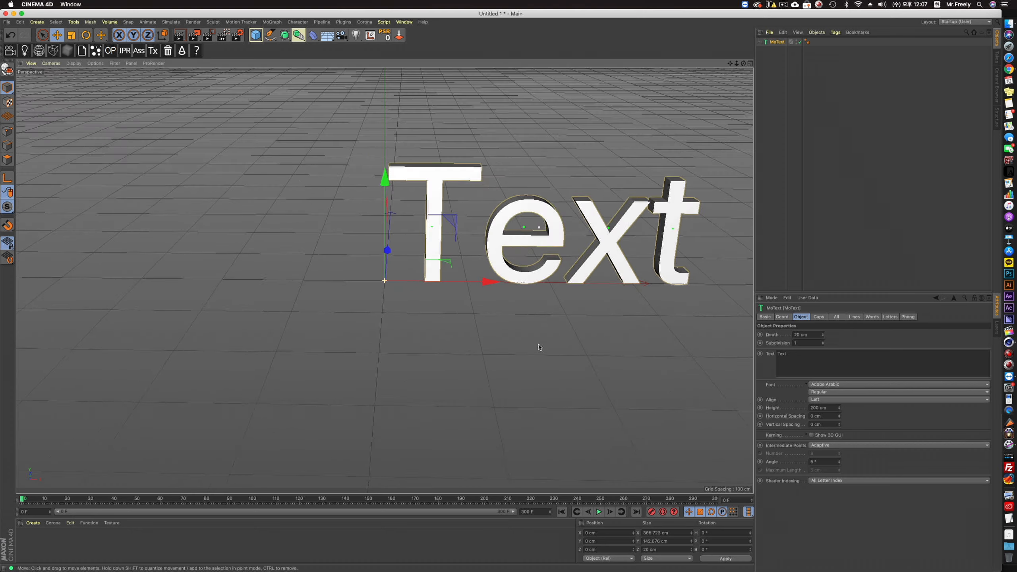
alt+middle_drag(672, 349, 615, 366)
drag(797, 354, 709, 351)
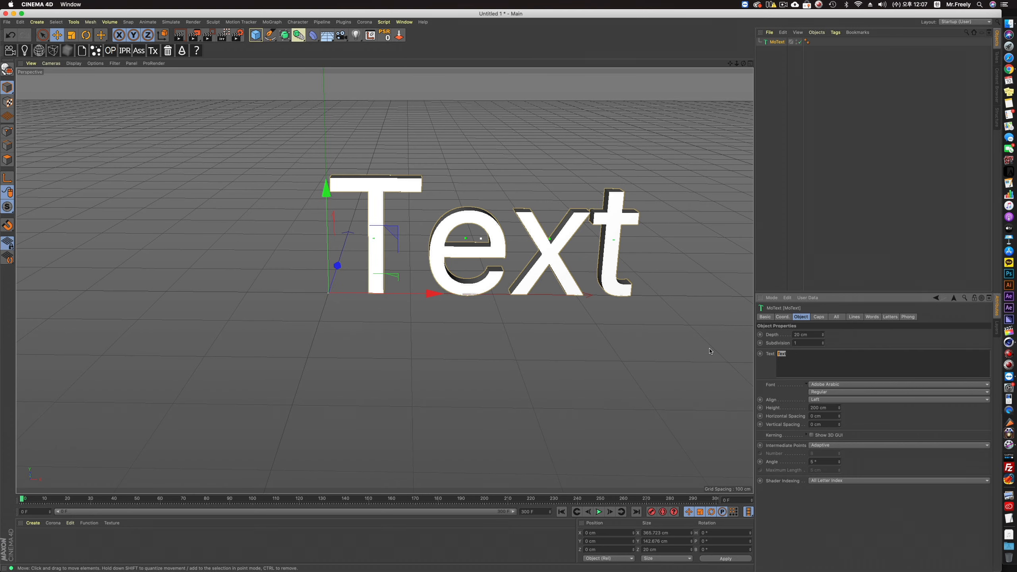
text(I)
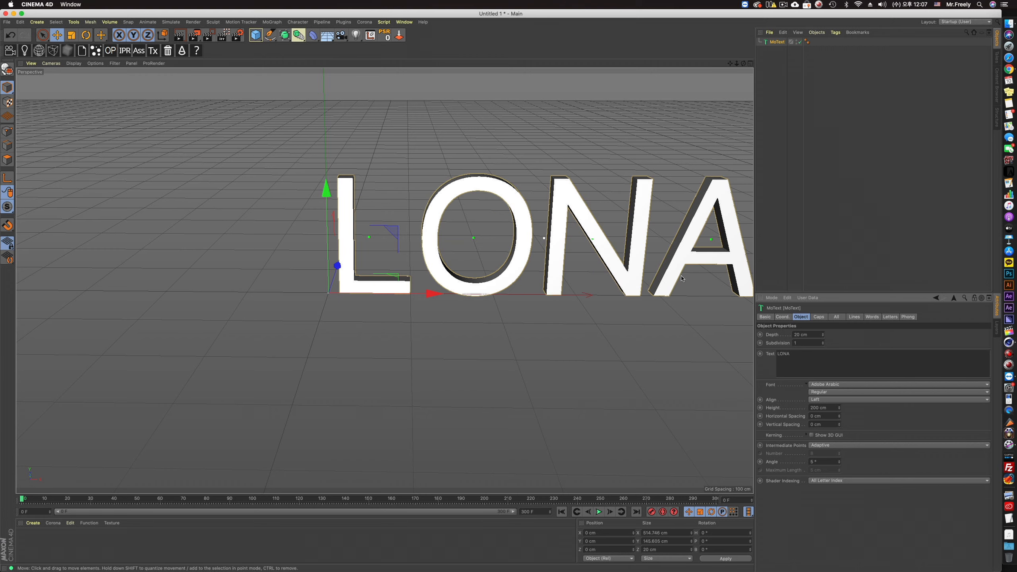
Set the MoText font to Adobe Gothic Std and its alignment to Middle.
alt+middle_drag(709, 351, 540, 313)
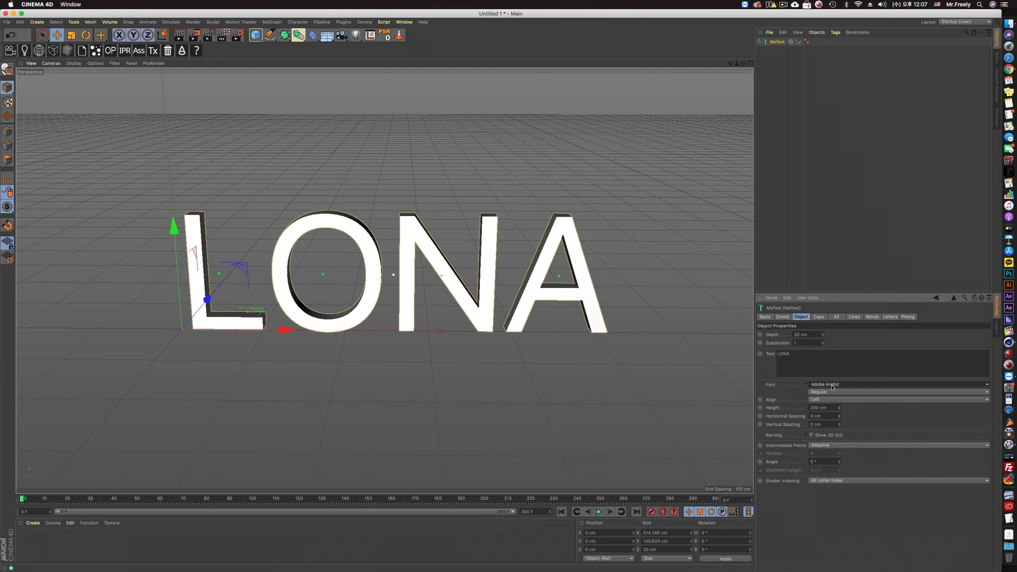
click(897, 384)
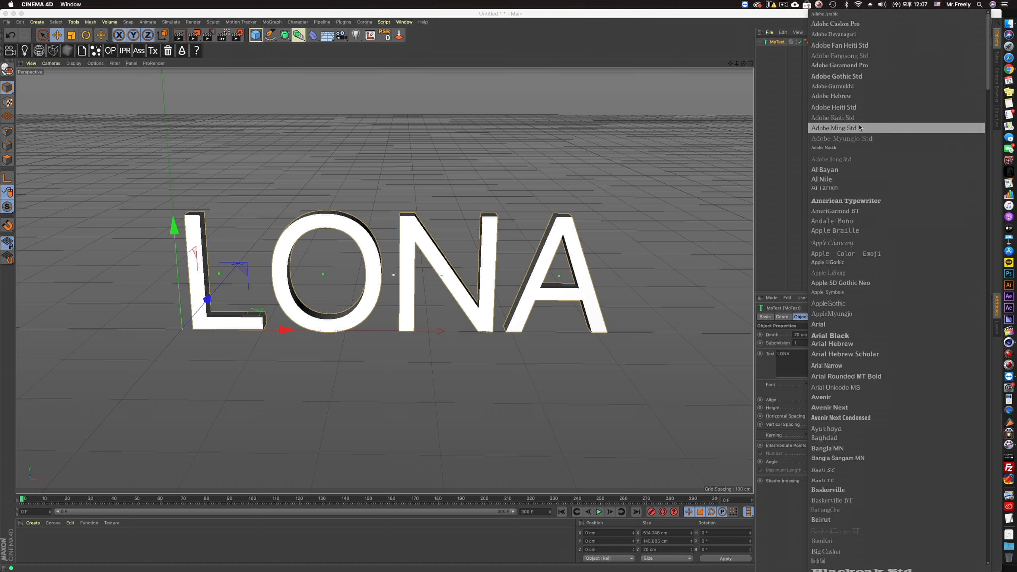
click(864, 76)
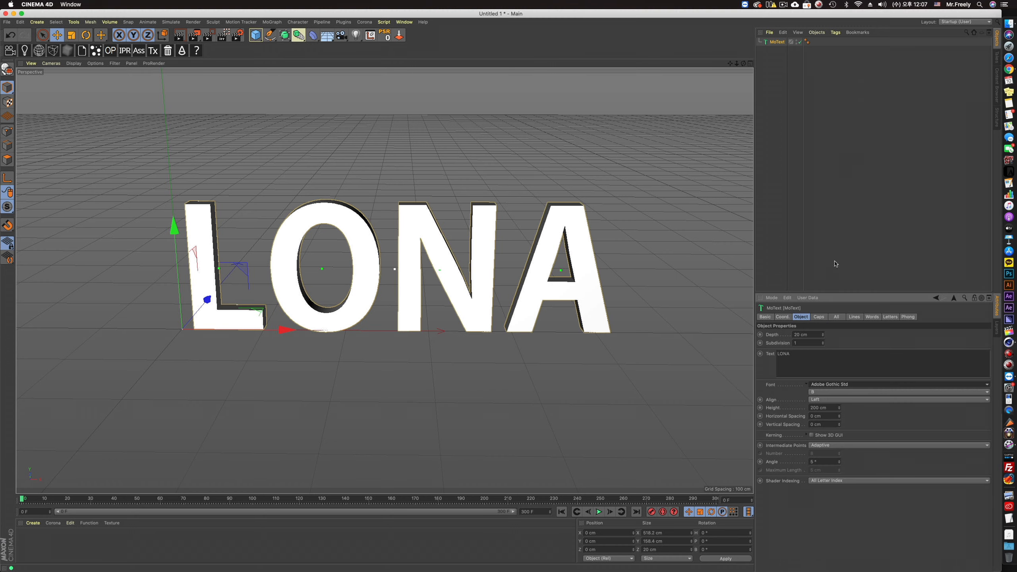
click(819, 400)
click(819, 408)
key(h)
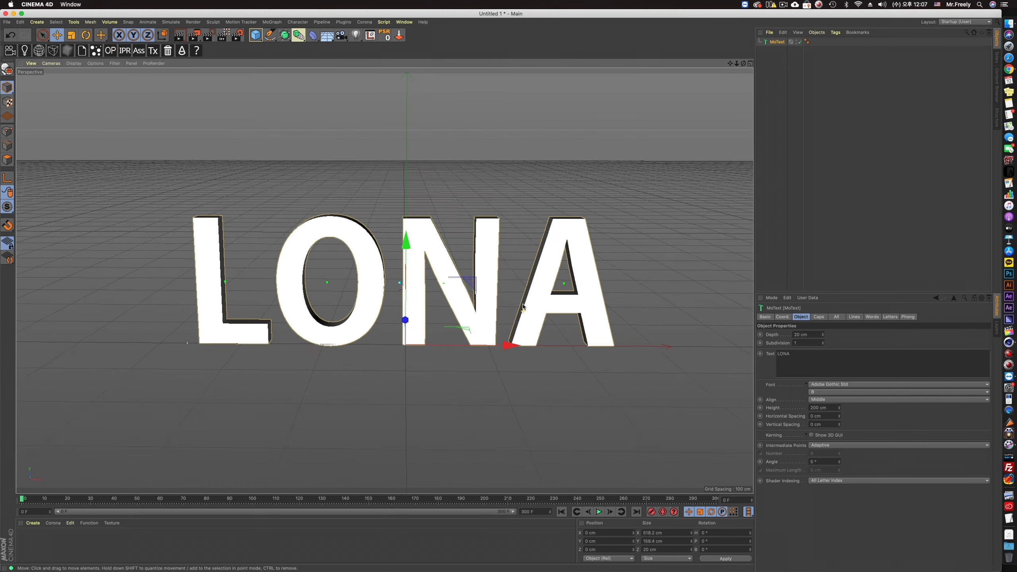
Set the MoText depth to 50 cm and its horizontal spacing to -8 cm.
click(806, 334)
text(50)
key(Return)
alt+drag(520, 248, 584, 313)
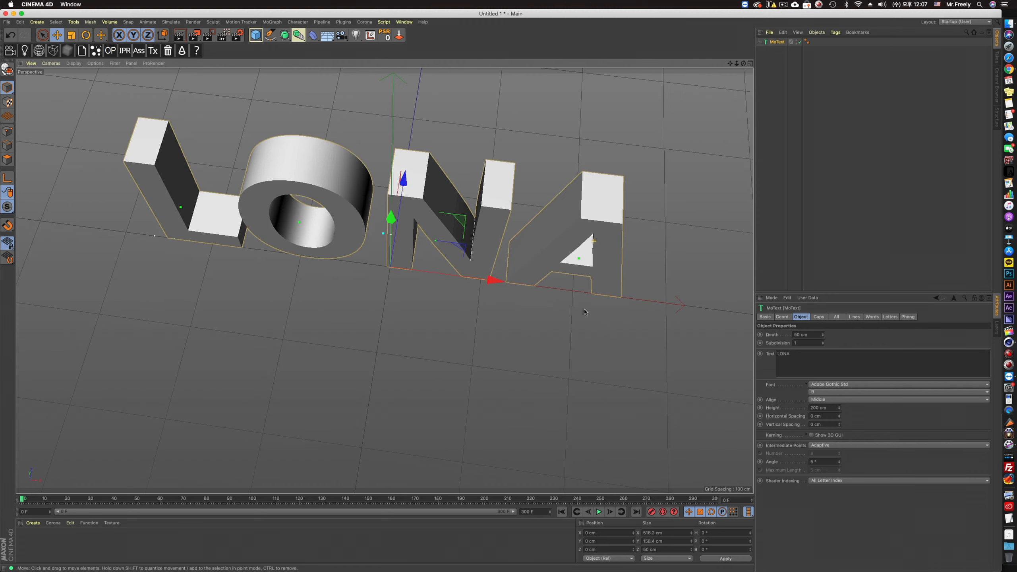
drag(839, 416, 839, 424)
alt+drag(574, 359, 526, 231)
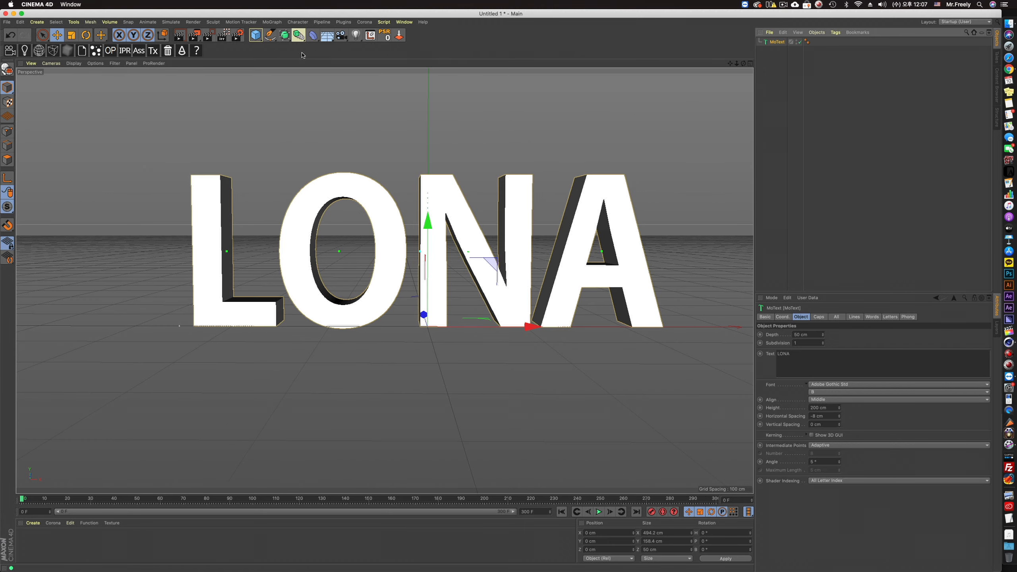
Place the MoText inside a new Connect object and add a separate Cloner.
click(298, 35)
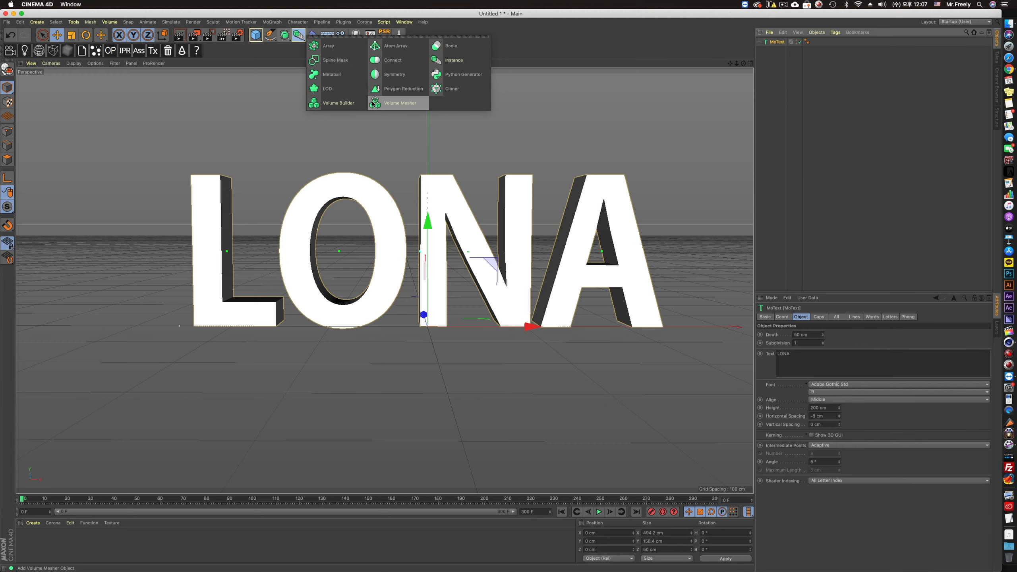
alt+click(392, 60)
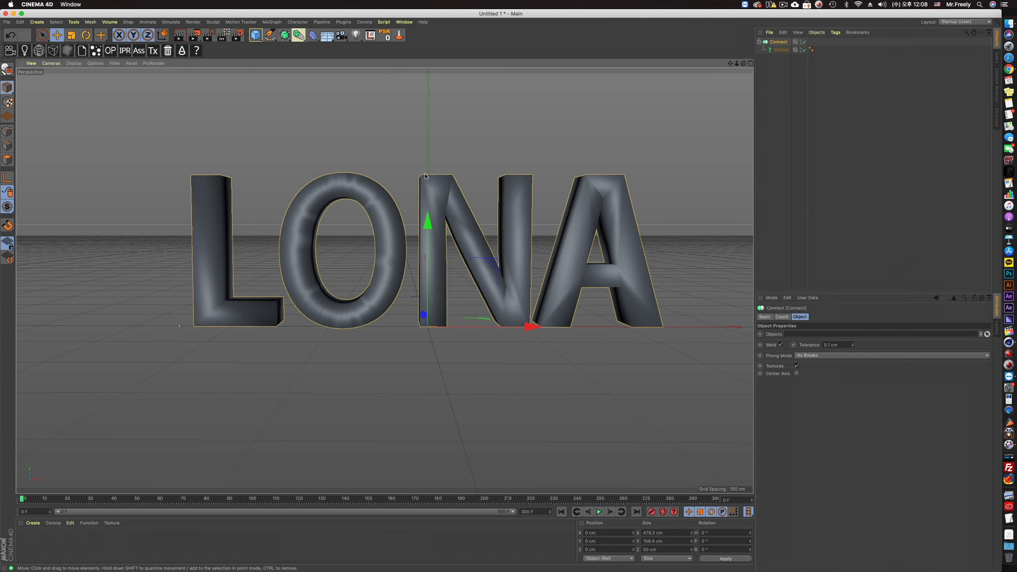
alt+drag(580, 152, 560, 177)
click(297, 21)
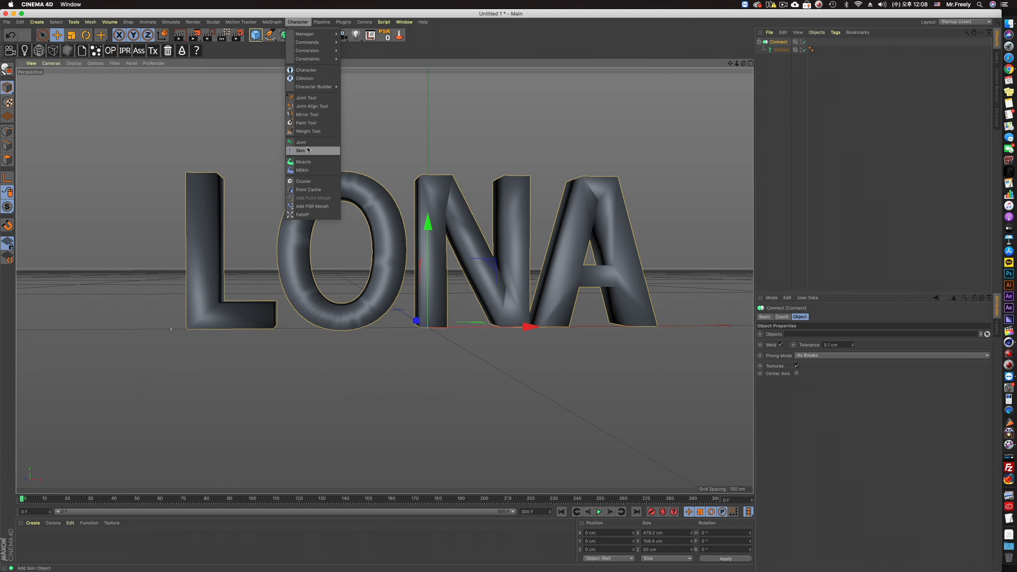
mouse_move(271, 22)
click(288, 112)
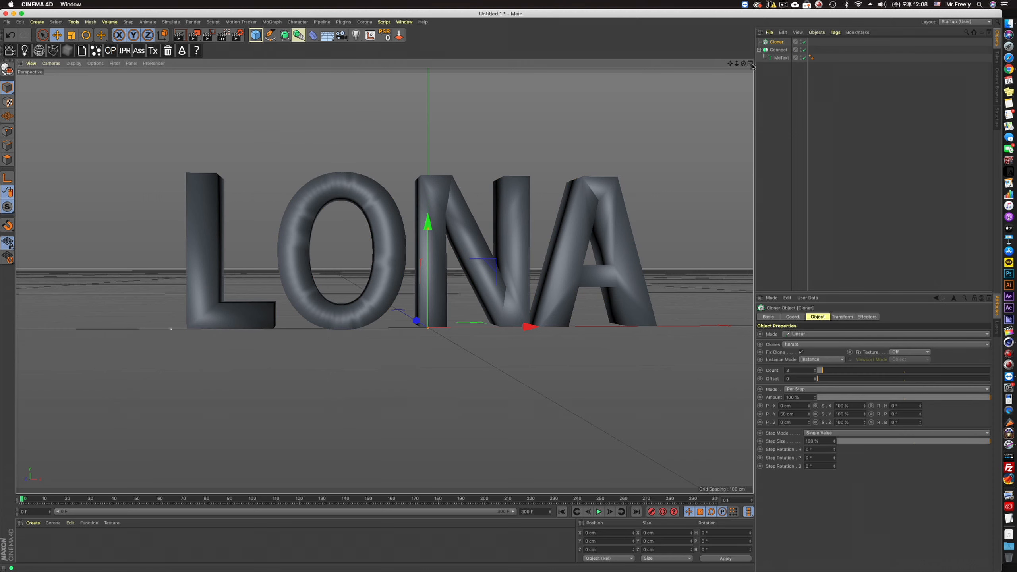
Rename the Connect object to text, collapse its hierarchy and hide it in the editor and renderer.
double_click(778, 50)
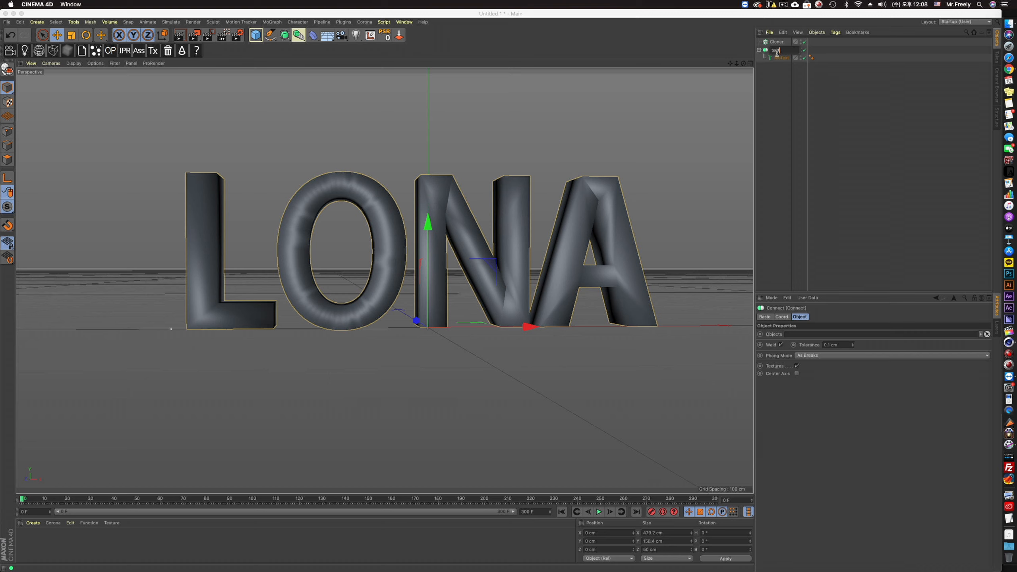
key(Return)
click(759, 51)
alt+double_click(795, 50)
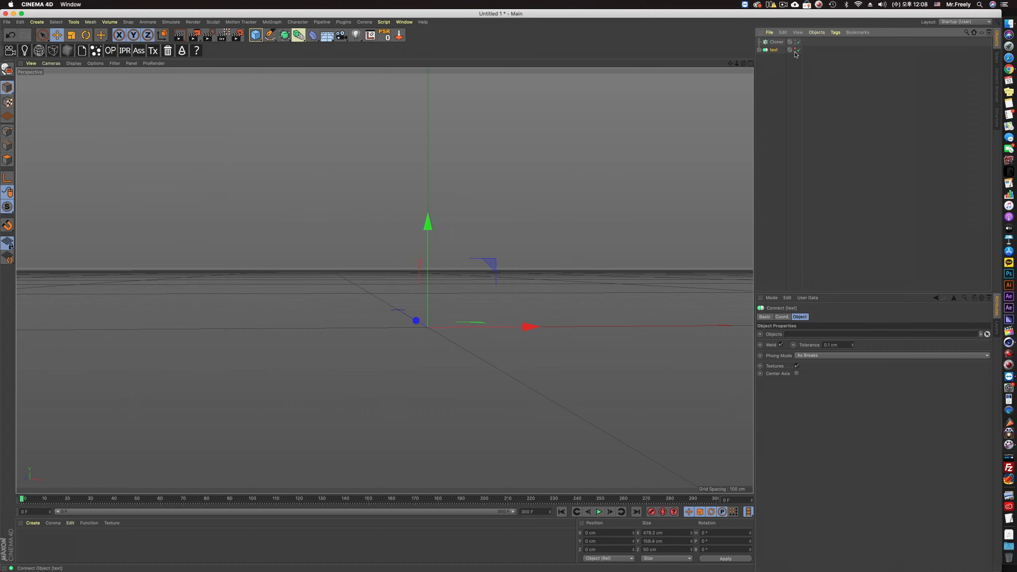
Add a sphere as a child of the Cloner and set its radius to 20 cm.
click(777, 43)
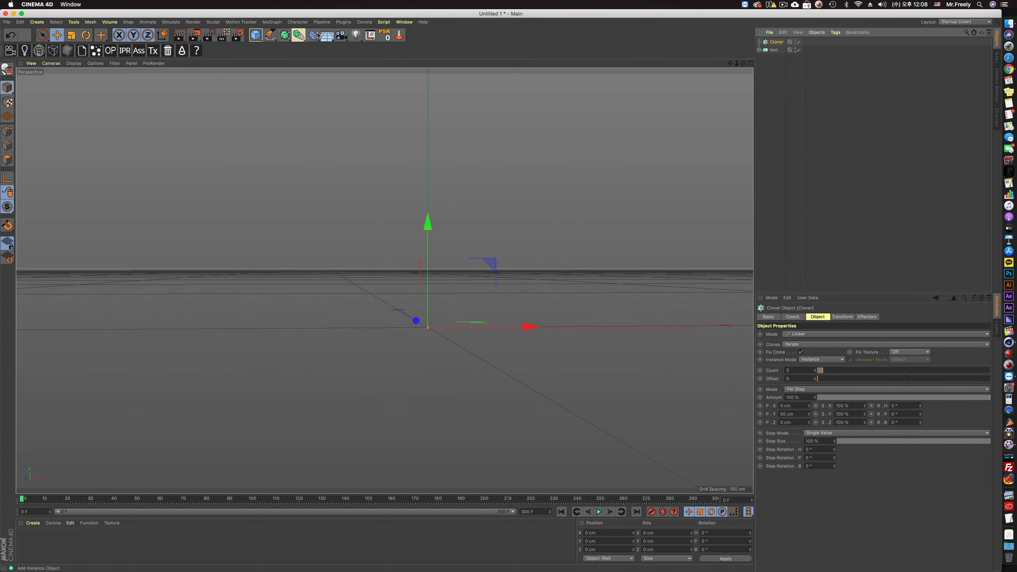
shift+drag(256, 41, 375, 70)
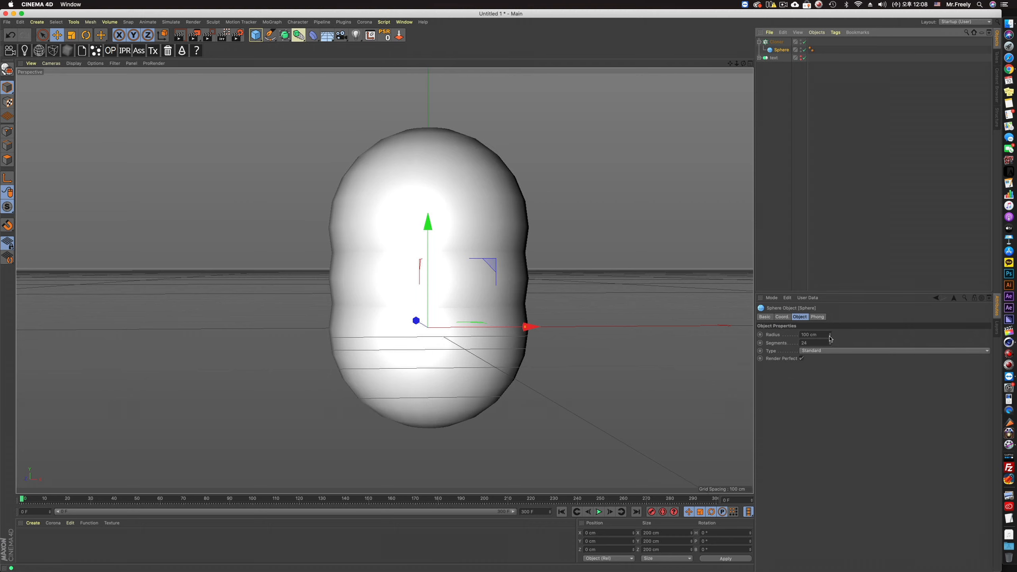
click(811, 334)
text(30)
key(Return)
click(812, 335)
text(20)
key(Return)
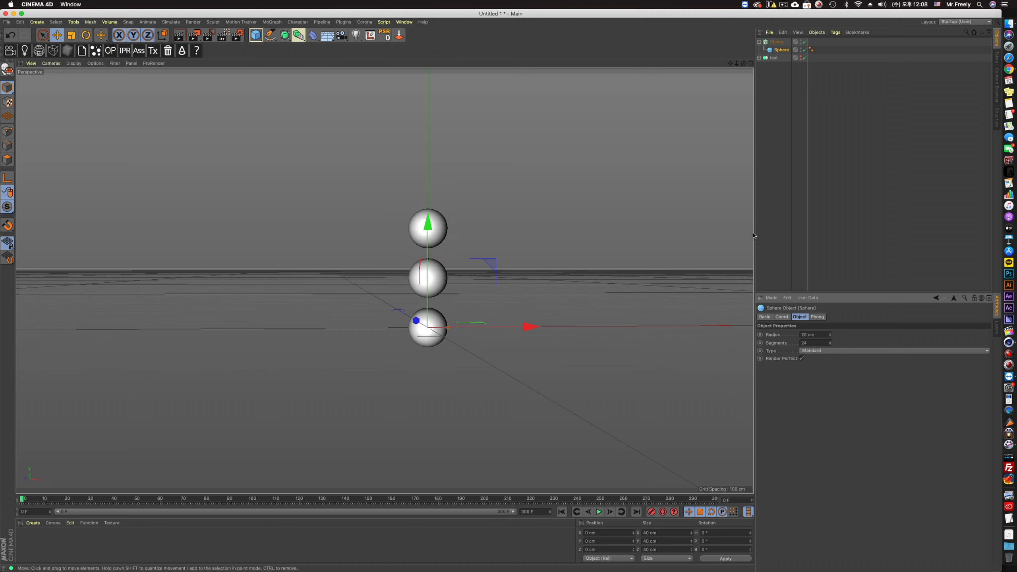
Switch the Cloner to Object mode, distribute the spheres over the text object and raise the count to 100.
click(776, 42)
click(803, 333)
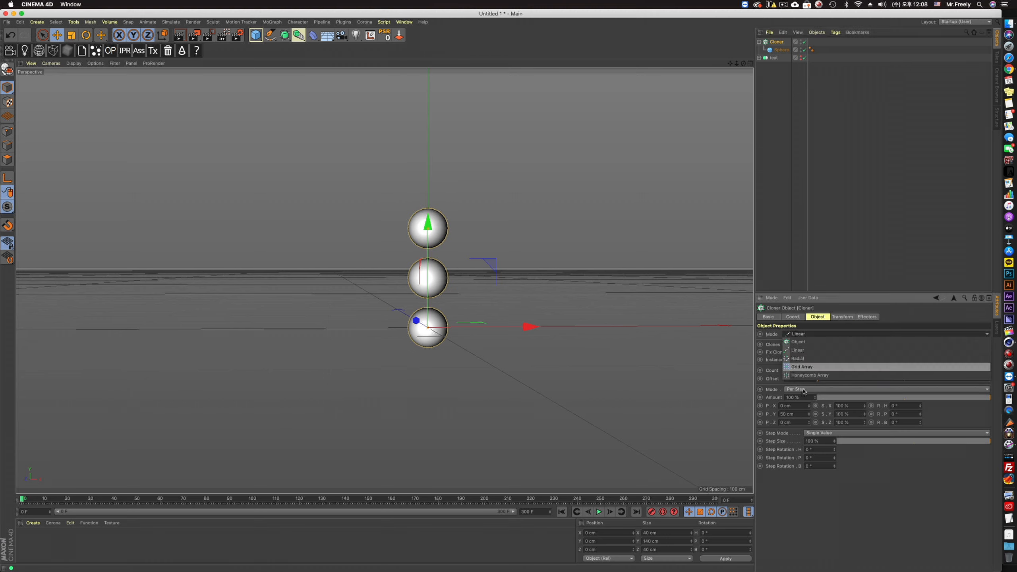
click(812, 342)
drag(774, 58, 807, 372)
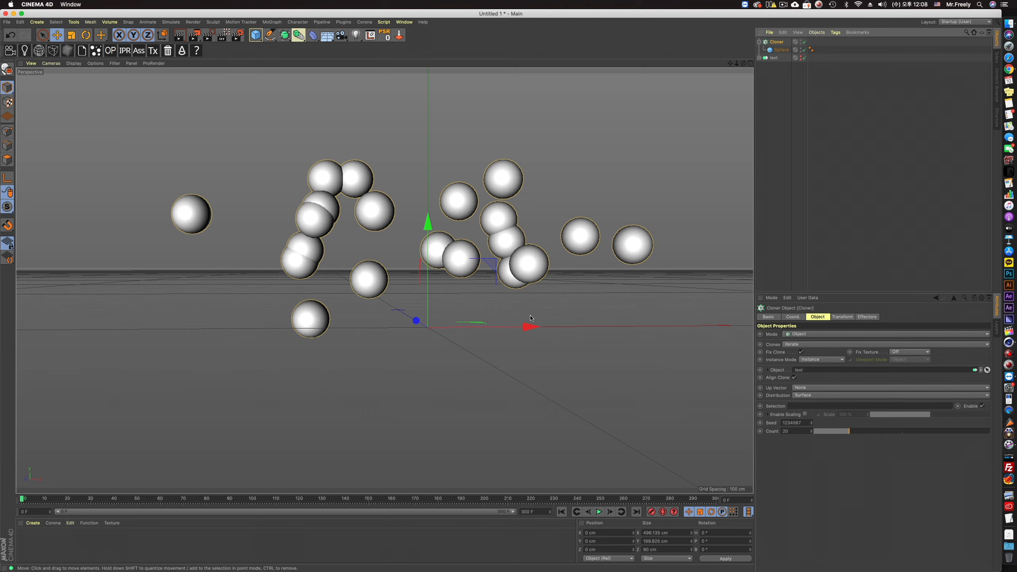
drag(883, 432, 996, 433)
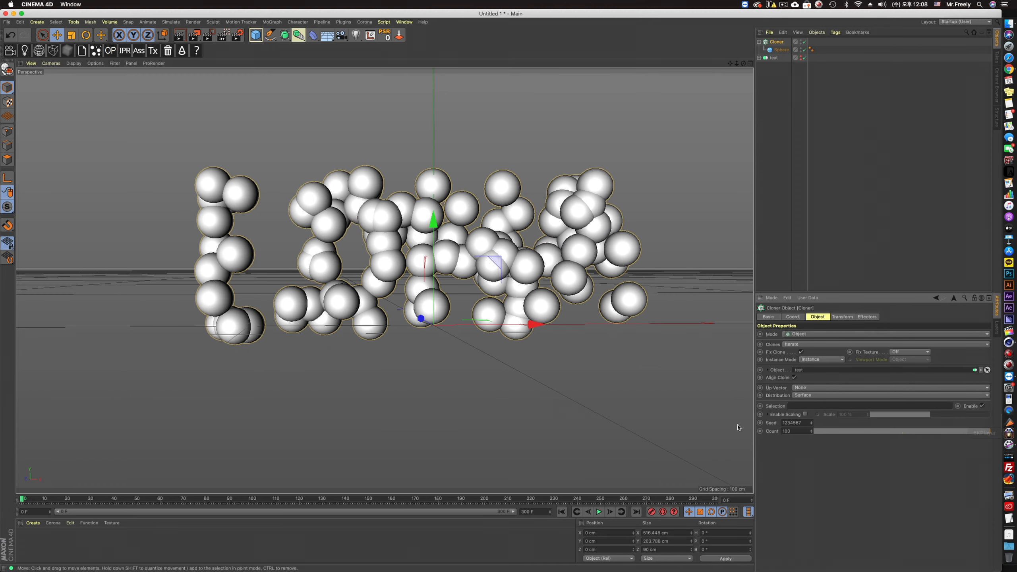
Scale down the sphere inside the Cloner to a size of about 23 cm.
alt+middle_drag(693, 333, 680, 334)
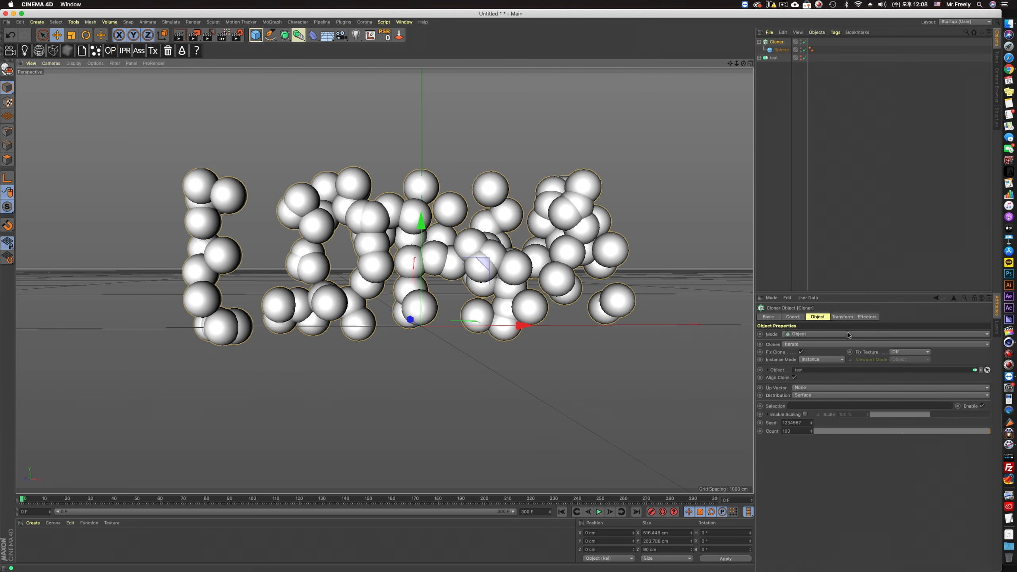
click(780, 49)
key(t)
drag(468, 276, 414, 274)
key(e)
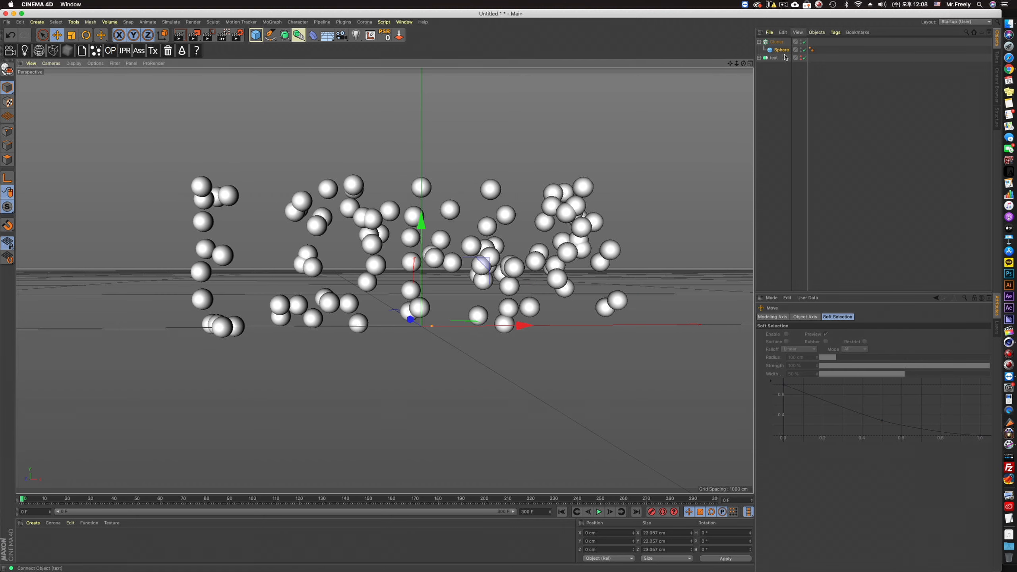
Set the Cloner's count to 300.
click(777, 41)
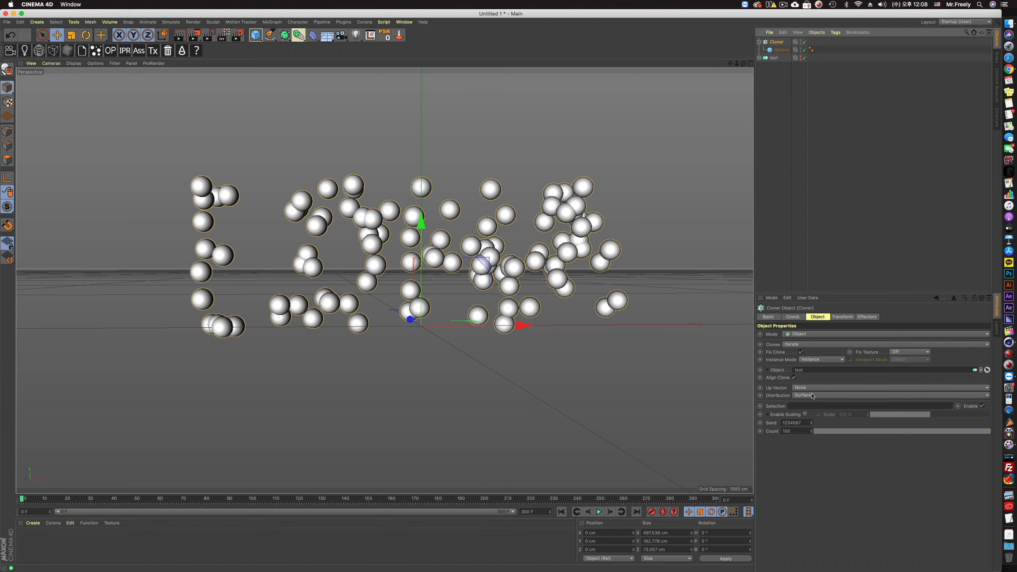
click(799, 431)
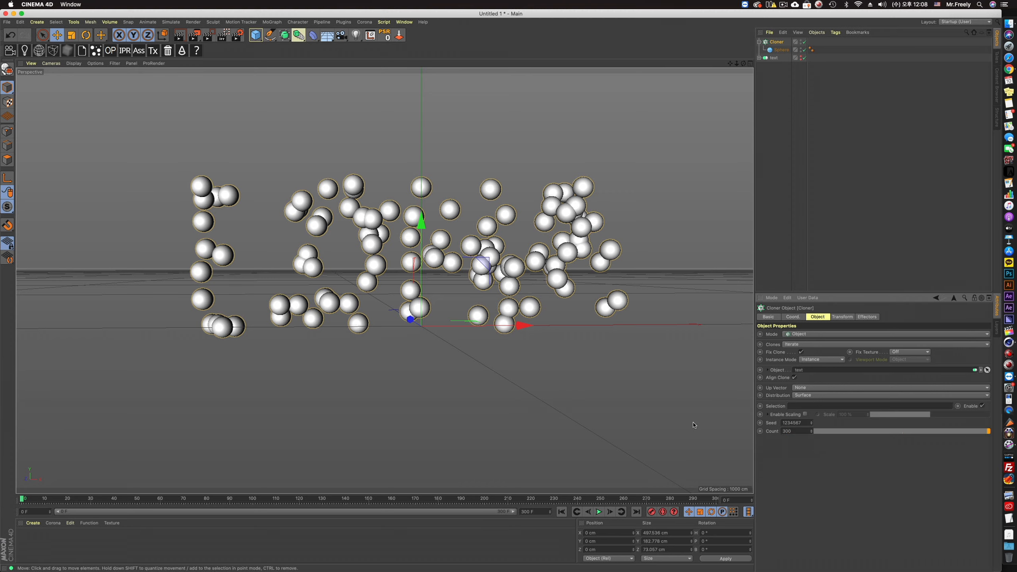
alt+drag(533, 243, 518, 240)
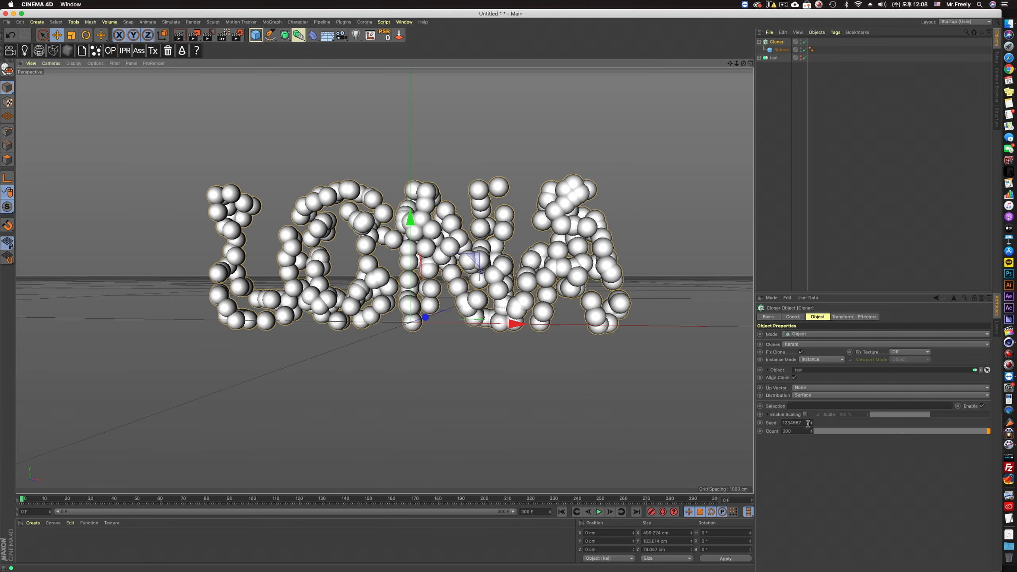
Try different random seeds on the Cloner, ending on seed 1234561, and check how the spheres spread over the letters.
click(812, 421)
click(813, 421)
click(813, 424)
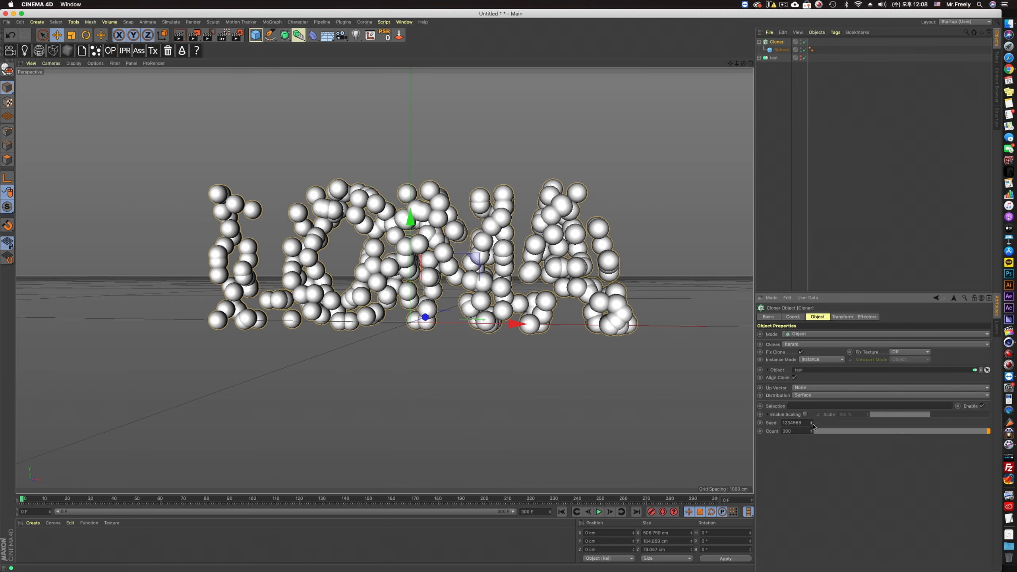
click(812, 424)
click(812, 425)
click(812, 424)
click(812, 424)
click(812, 424)
alt+drag(500, 313, 541, 316)
click(812, 425)
click(812, 424)
alt+drag(460, 241, 468, 243)
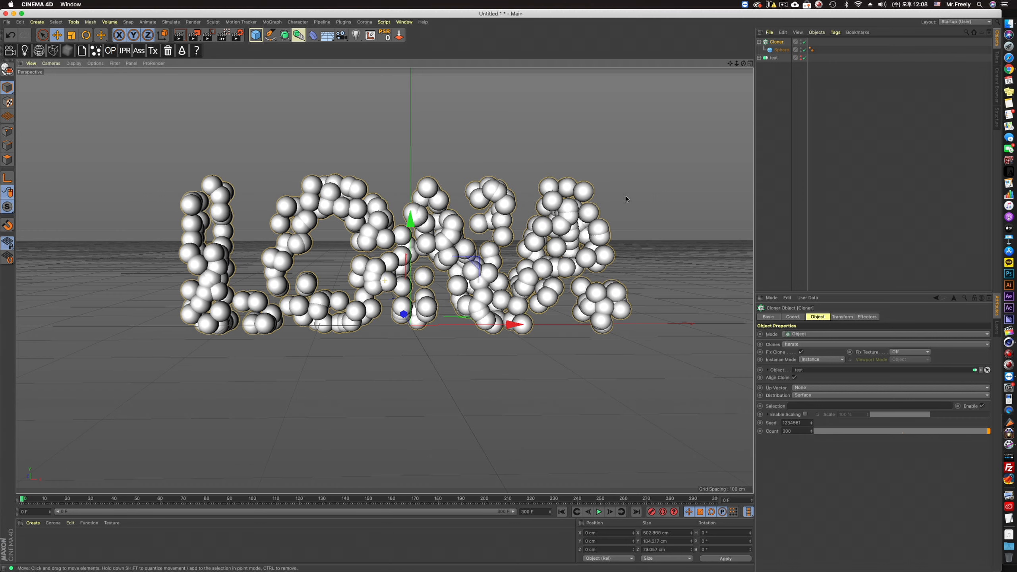
Scale the Cloner's sphere down slightly to a size of about 19 cm.
click(780, 50)
key(t)
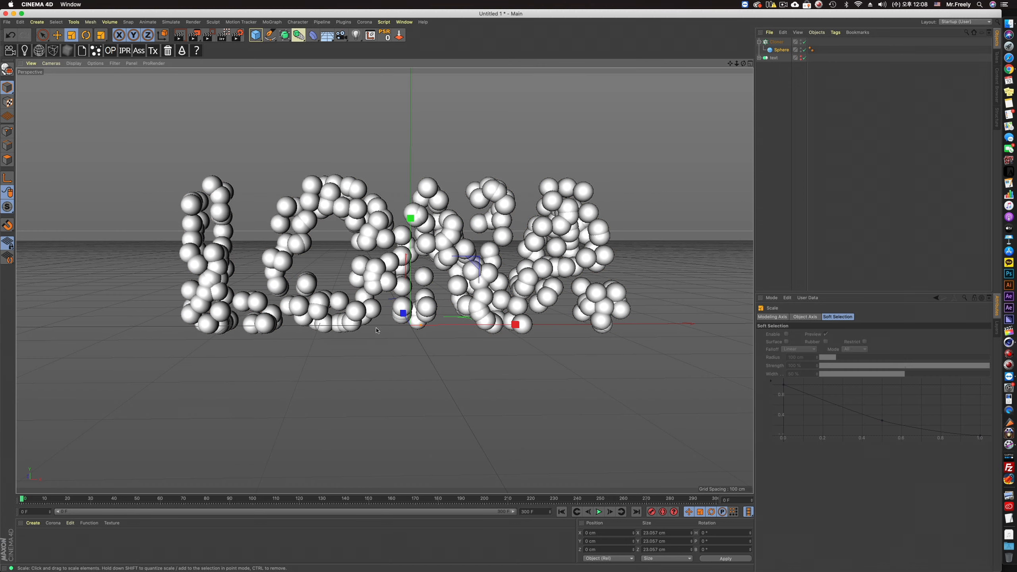
drag(468, 243, 474, 279)
drag(531, 256, 543, 252)
key(e)
Raise the Cloner's count to 350.
click(776, 42)
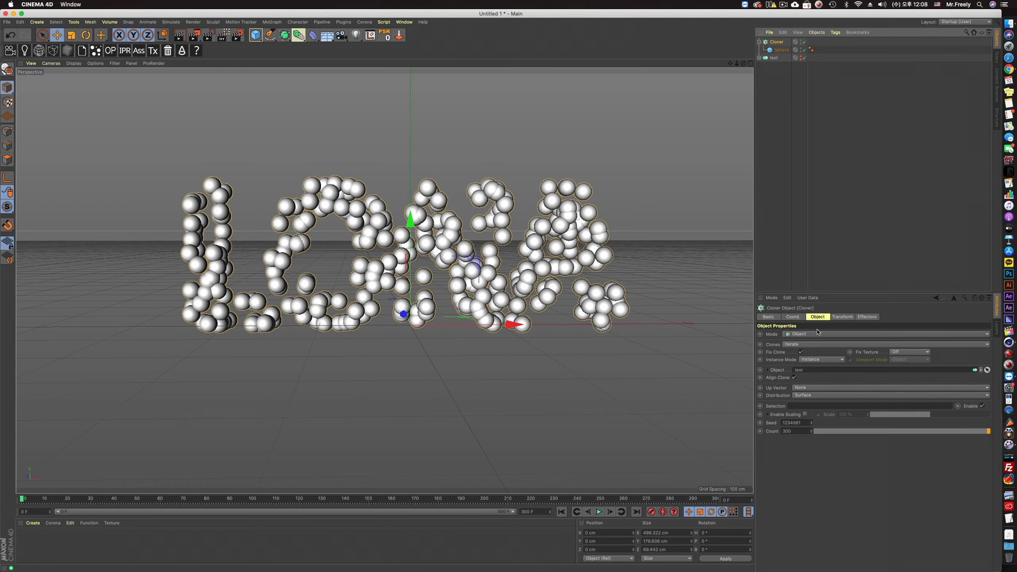
click(798, 431)
text(350)
key(Return)
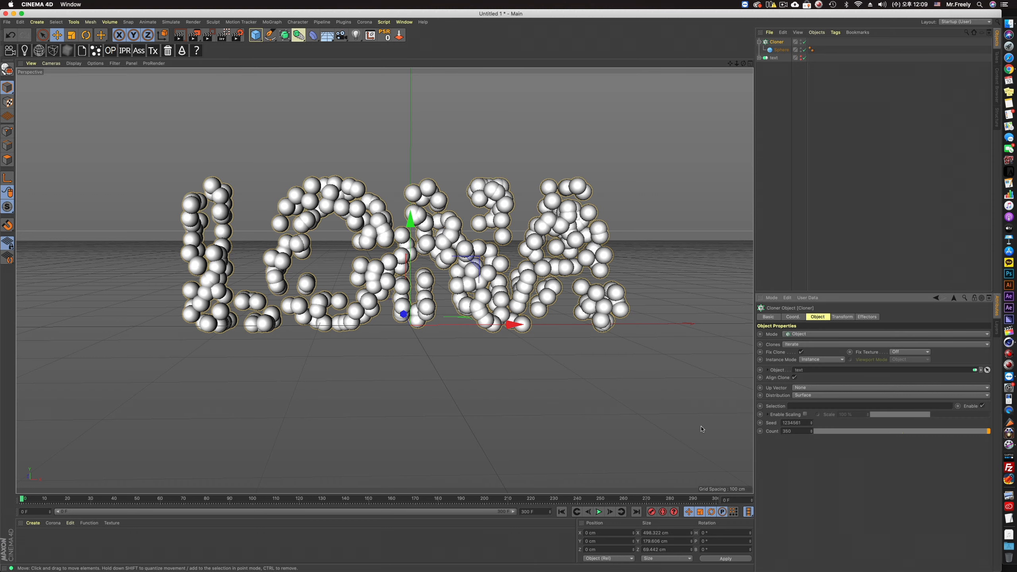
Add a Rigid Body simulation tag to the sphere inside the Cloner.
mouse_move(627, 397)
alt+mouse_down()
mouse_move(531, 254)
mouse_move(488, 250)
alt+mouse_up()
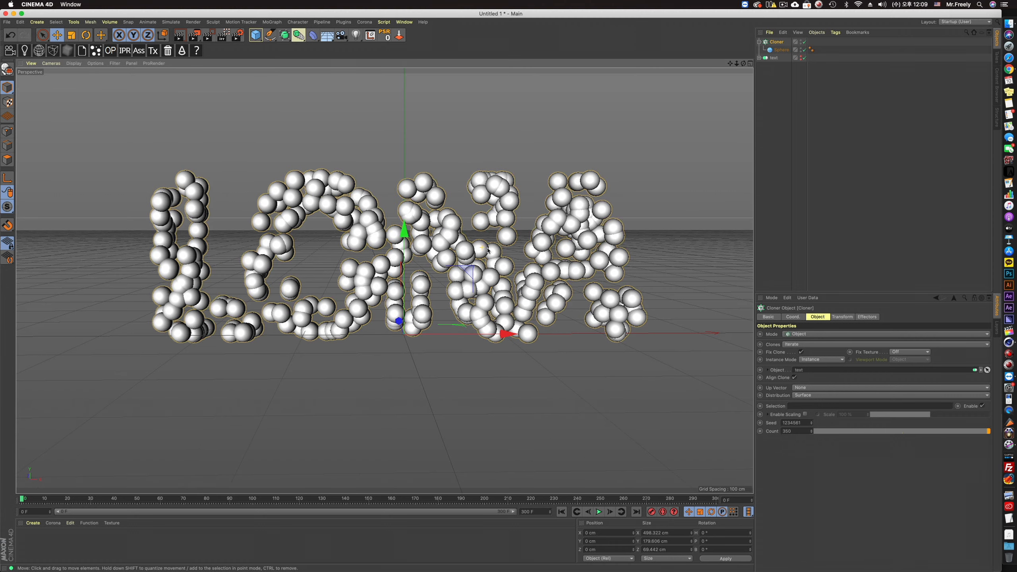
right_click(782, 50)
mouse_move(873, 130)
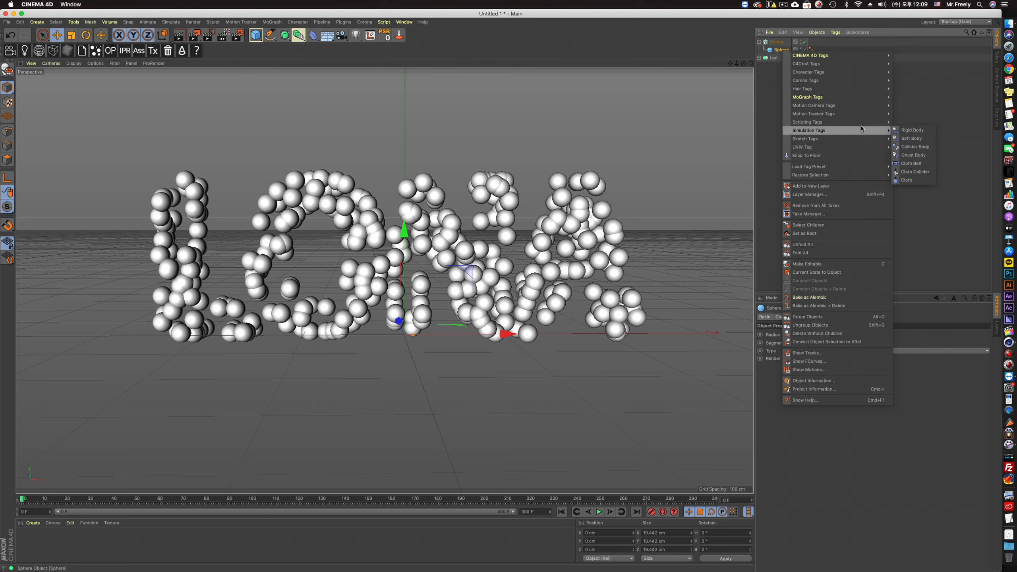
click(927, 131)
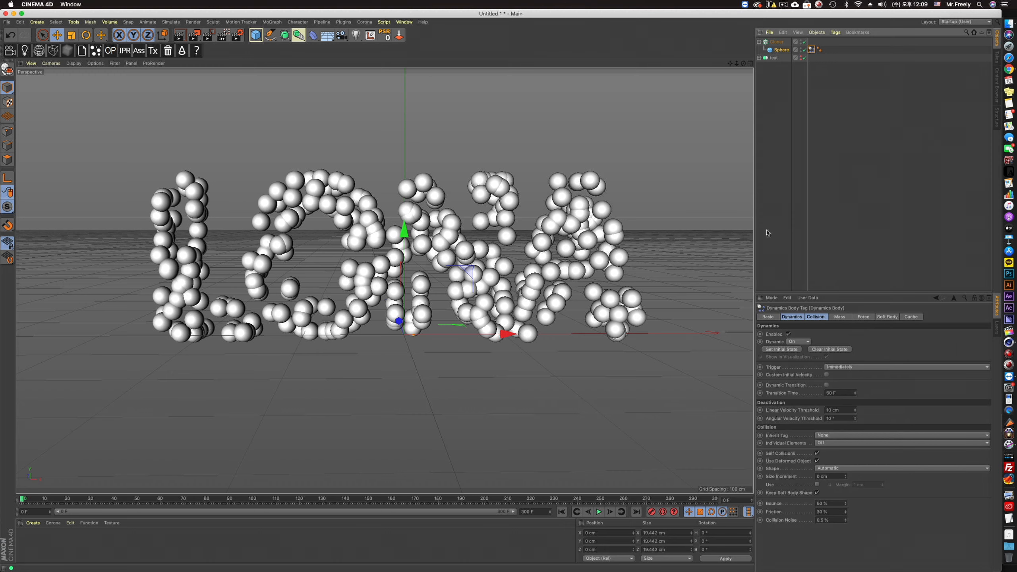
Save the project as Untitled 1.c4d in the 84 folder inside C4D.
click(6, 23)
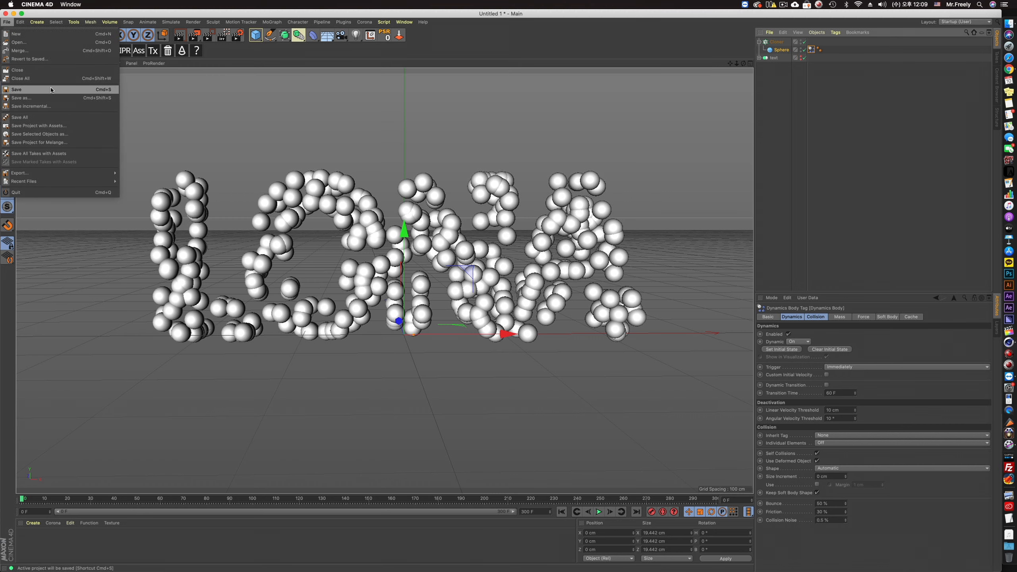
click(220, 164)
scroll(396, 257, down, 10)
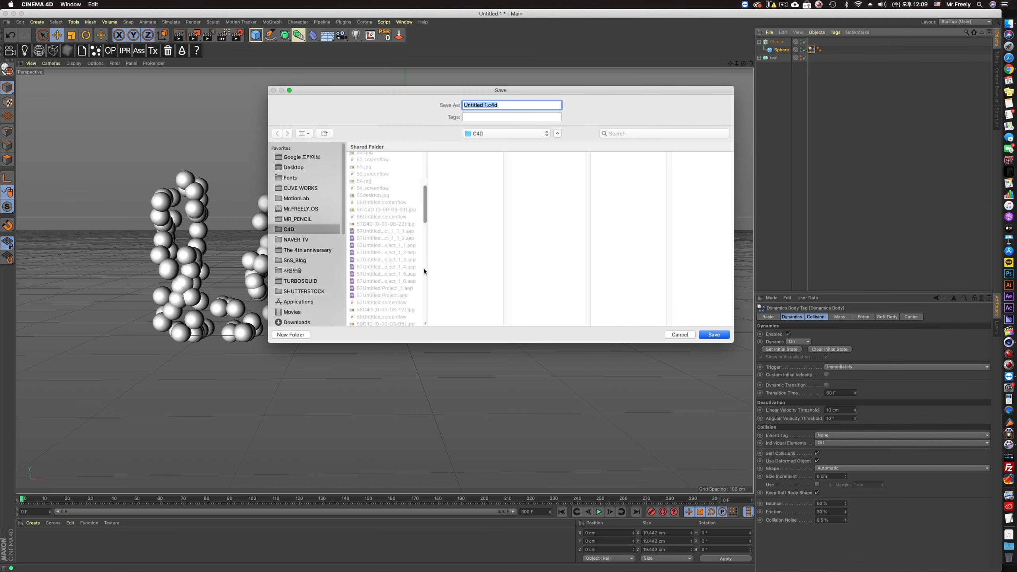
click(383, 208)
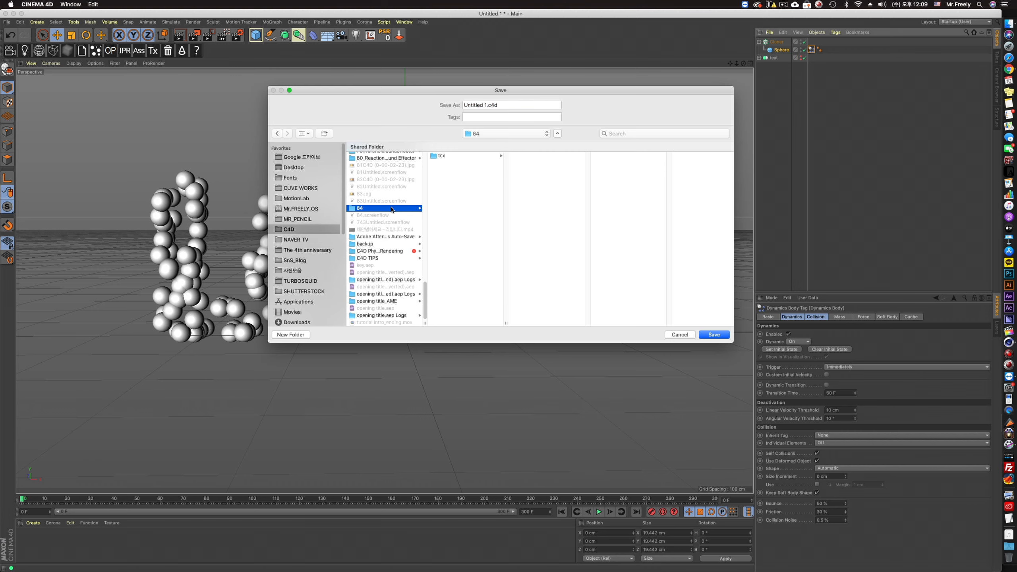
click(714, 334)
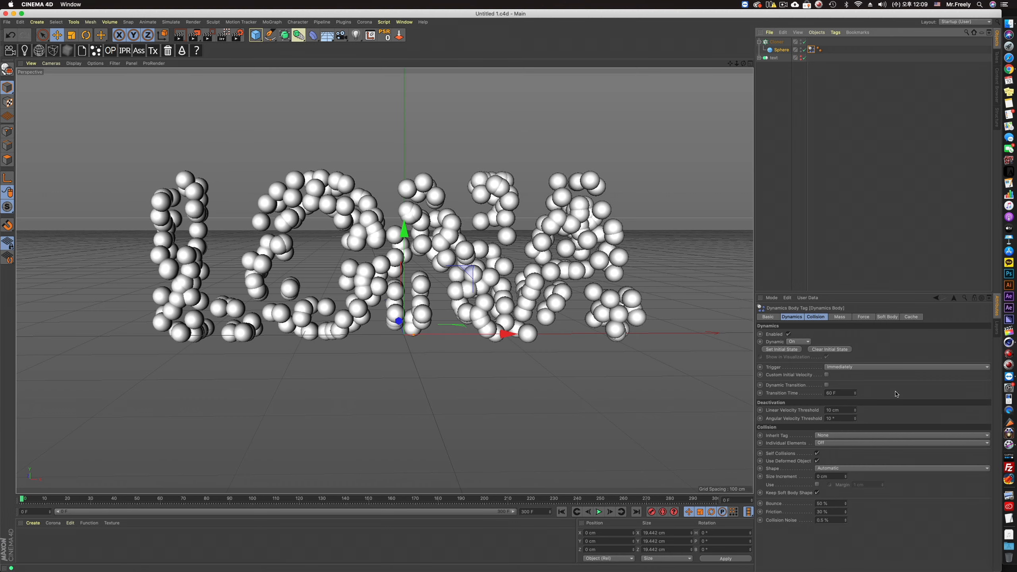
Move the Dynamics Body tag from the sphere to the Cloner and set its Individual Elements to All.
drag(812, 49, 811, 42)
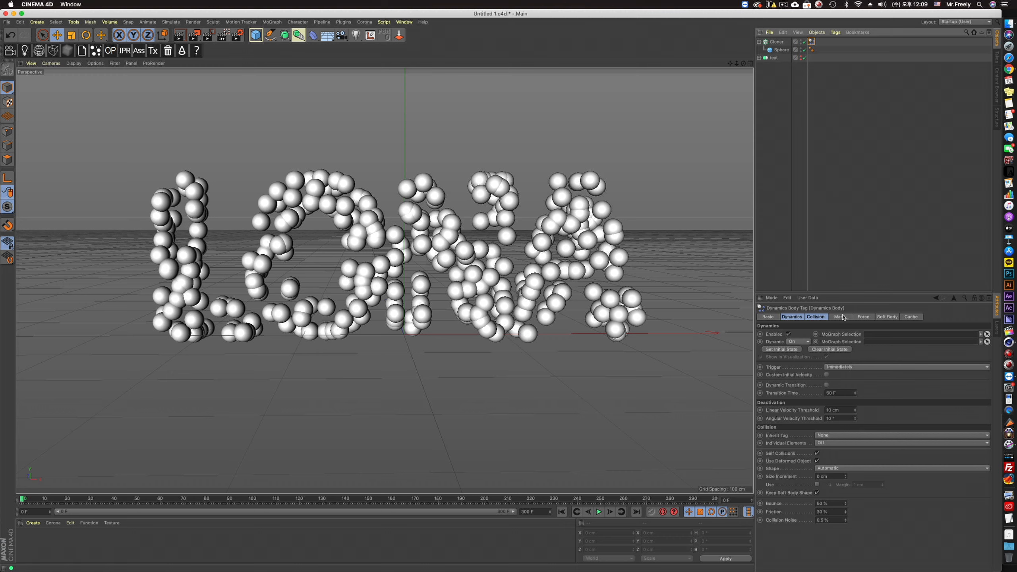
click(820, 319)
click(827, 342)
click(828, 362)
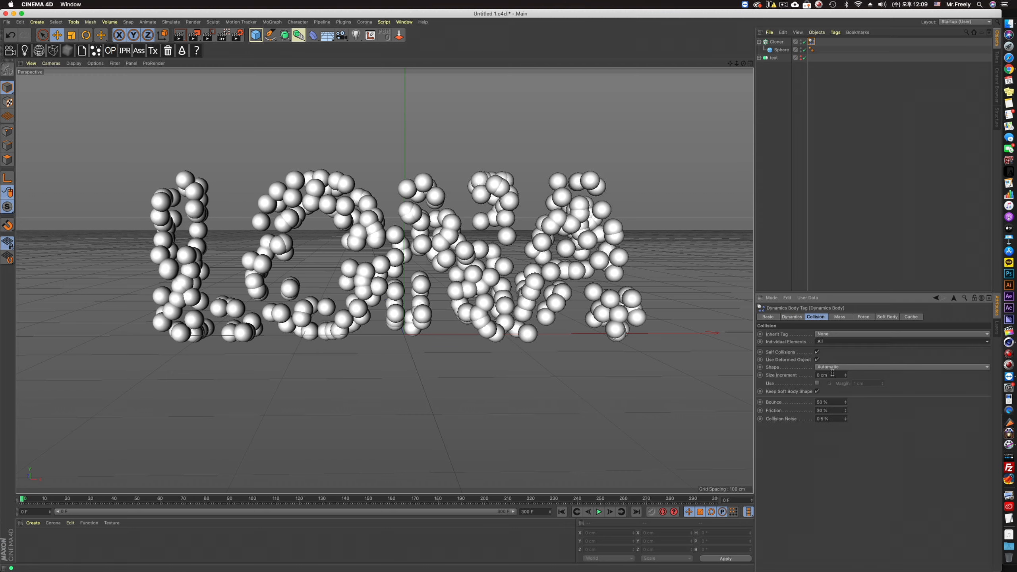
Choose the Dynamics Body tag's collision shape and bring up its Force settings.
click(833, 366)
click(839, 386)
click(841, 317)
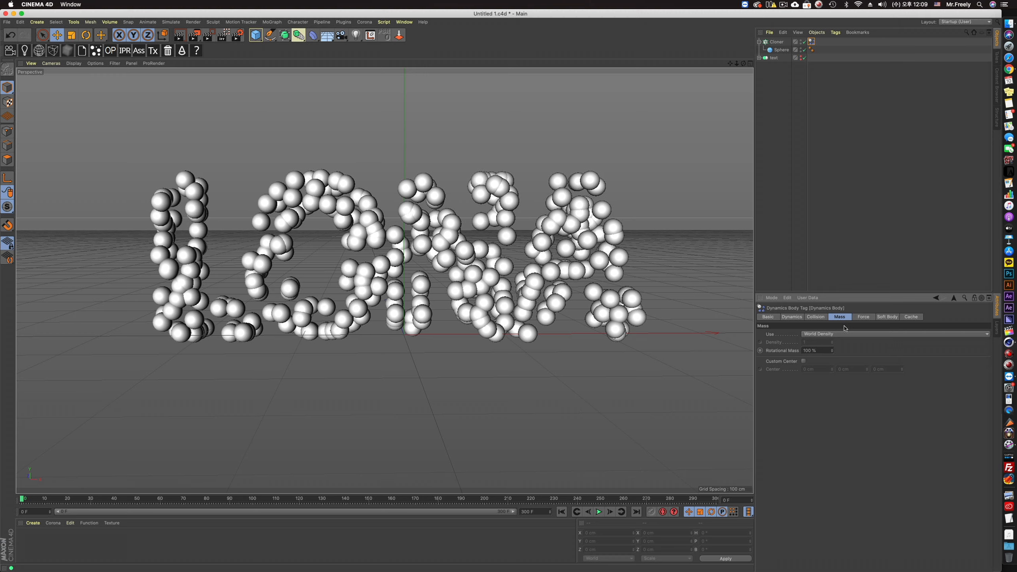
click(863, 317)
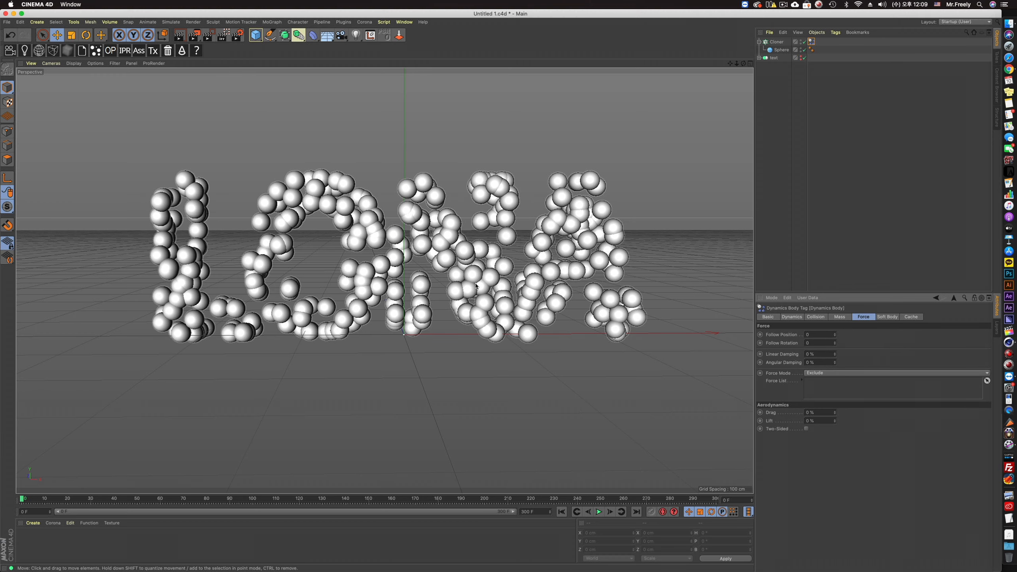
Play the simulation, return to the first frame and examine up close where the spheres overlap in the letters.
click(599, 512)
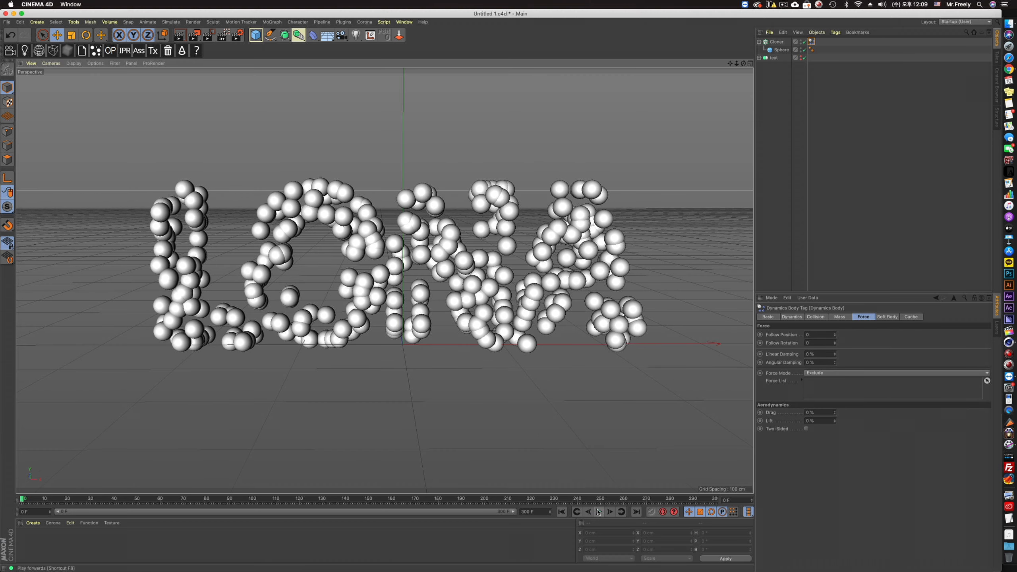
click(561, 512)
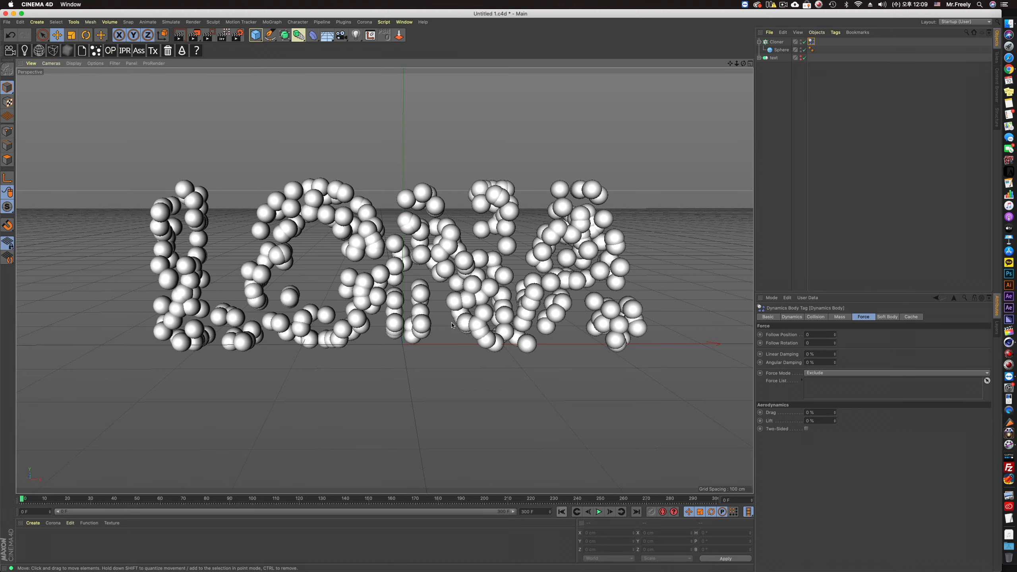
scroll(431, 261, up, 5)
alt+drag(431, 261, 242, 220)
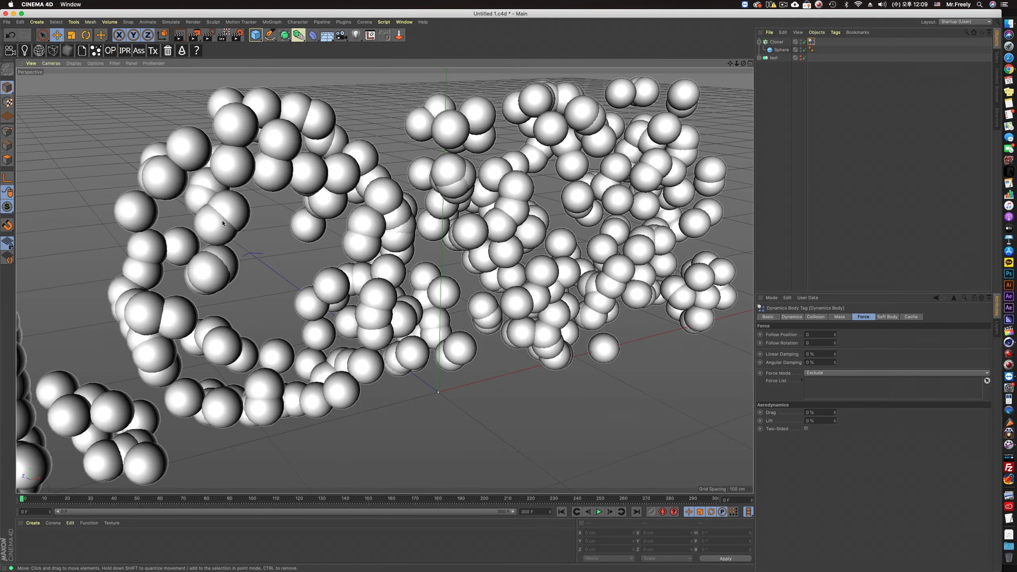
alt+right_drag(222, 224, 327, 213)
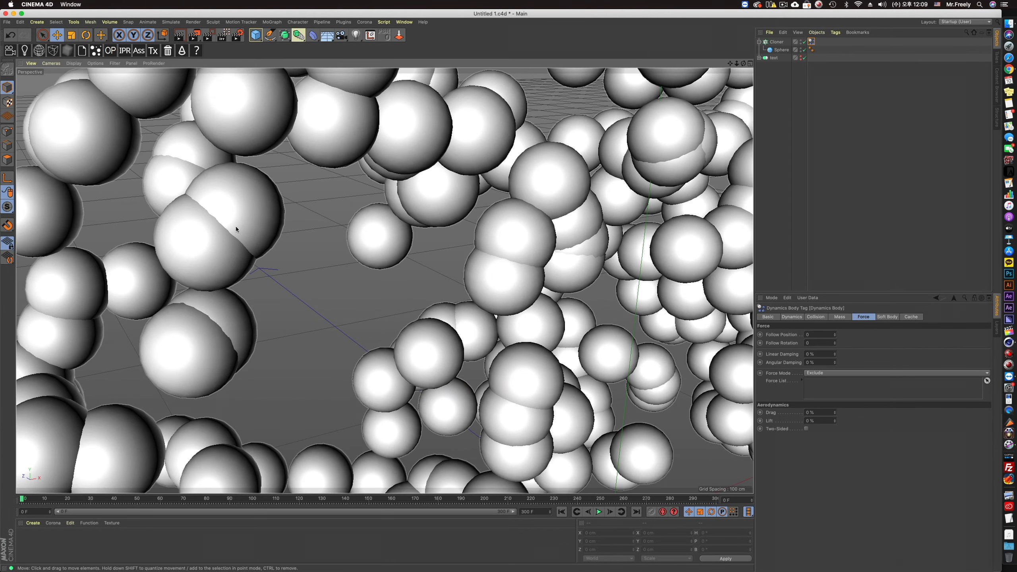
scroll(237, 230, down, 10)
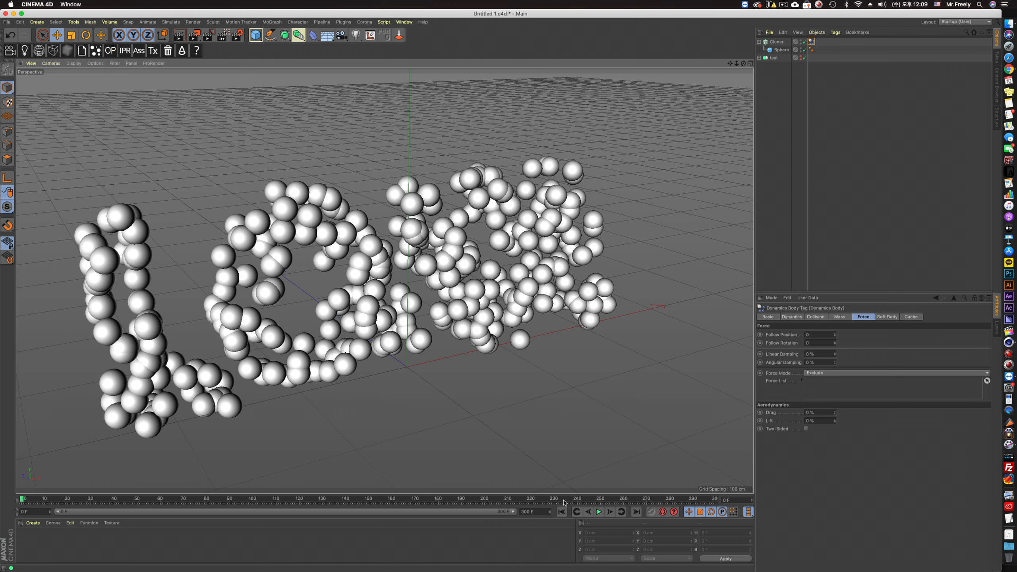
click(598, 512)
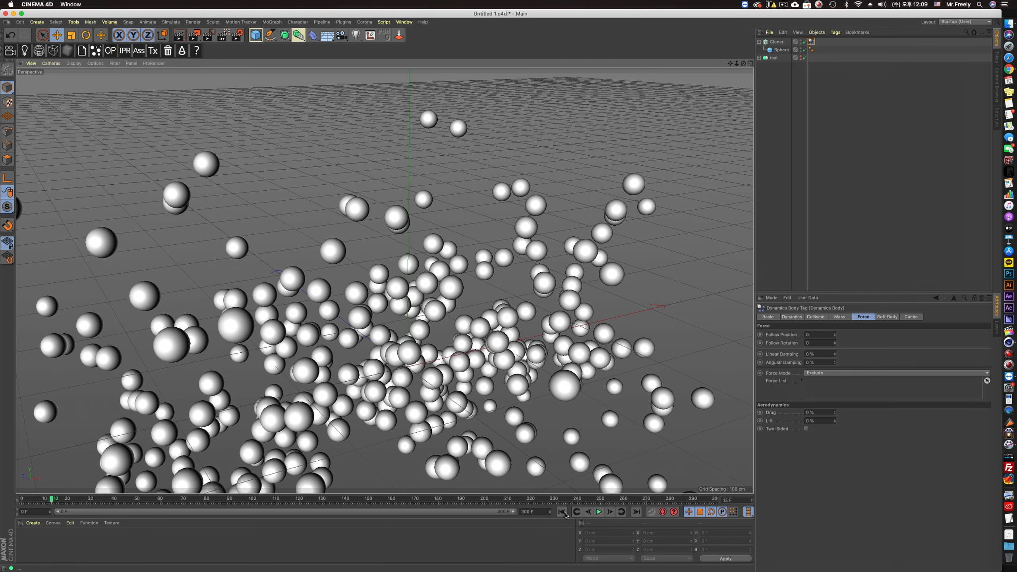
click(562, 512)
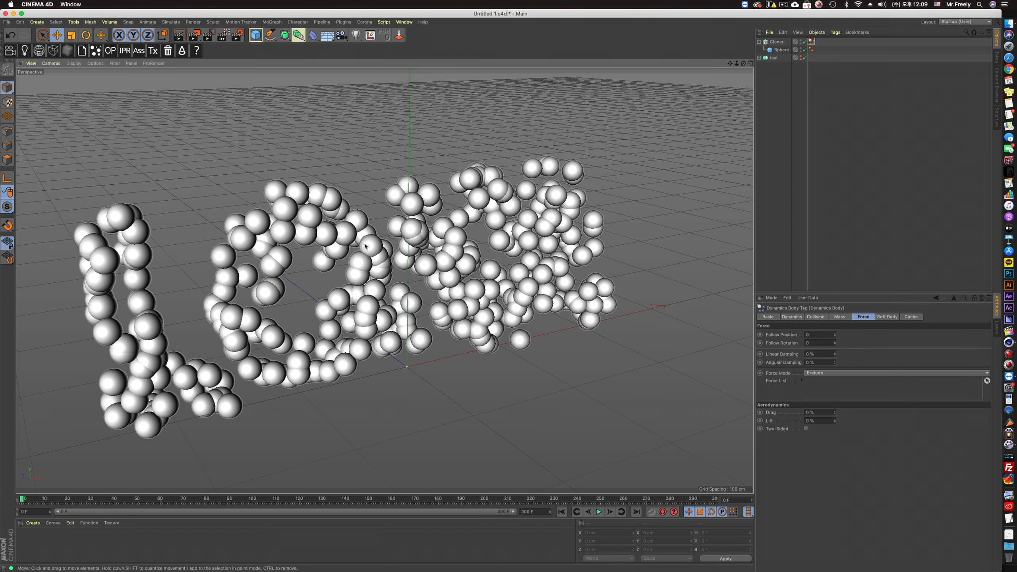
scroll(589, 237, up, 10)
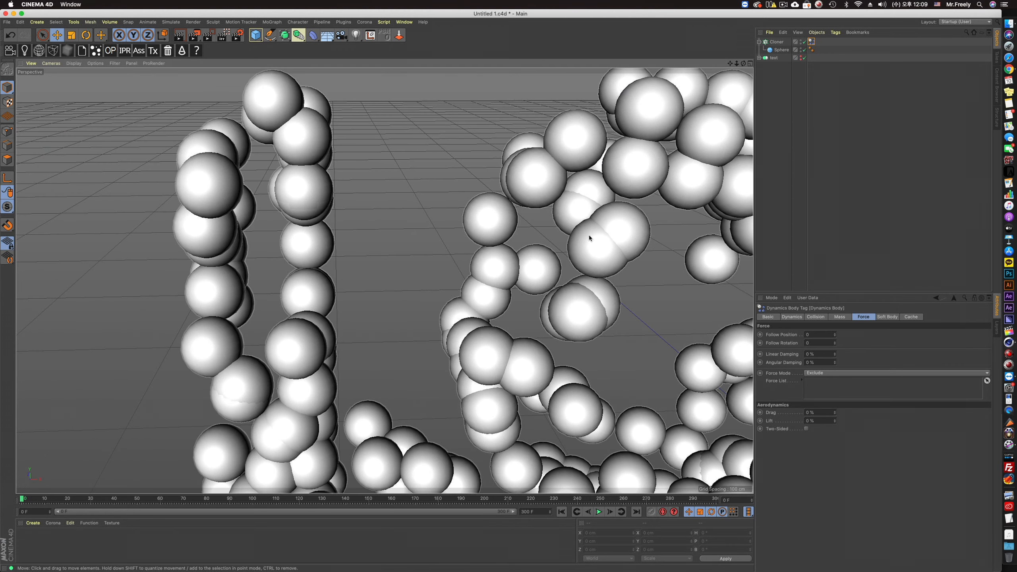
scroll(417, 311, down, 10)
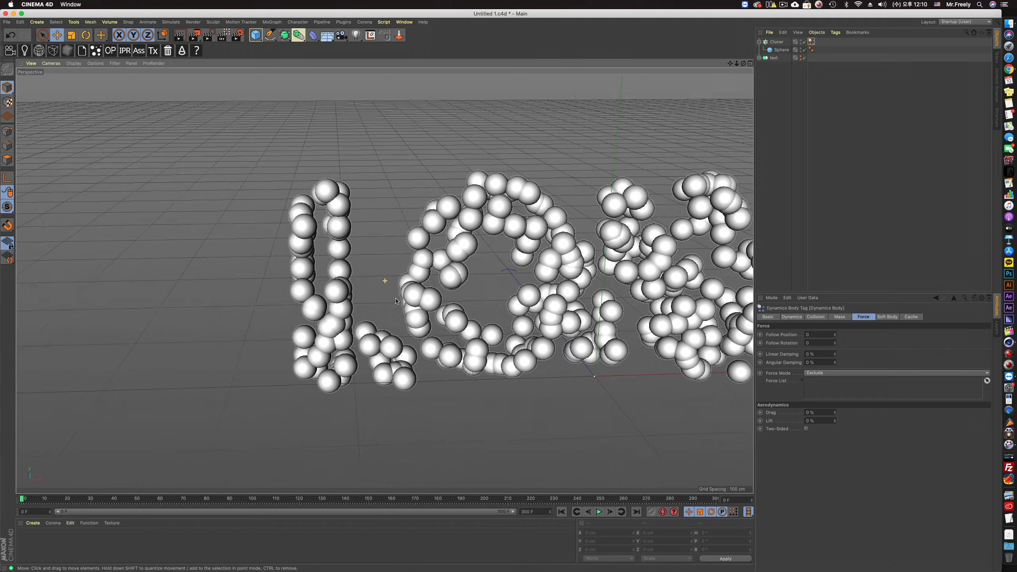
alt+drag(417, 310, 400, 283)
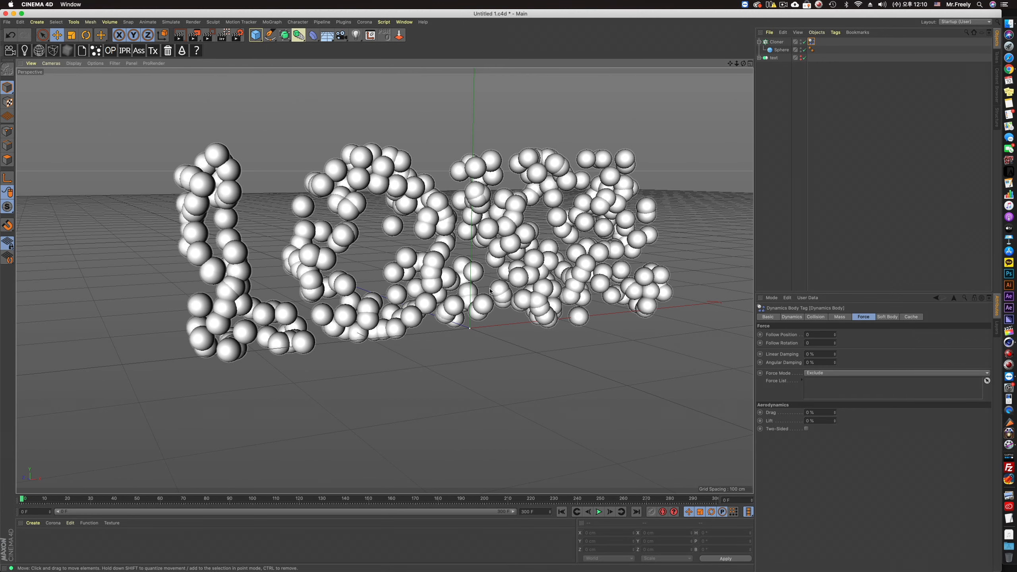
Set the tag's Follow Position to 5 and play the simulation to see how the letters hold together.
click(820, 334)
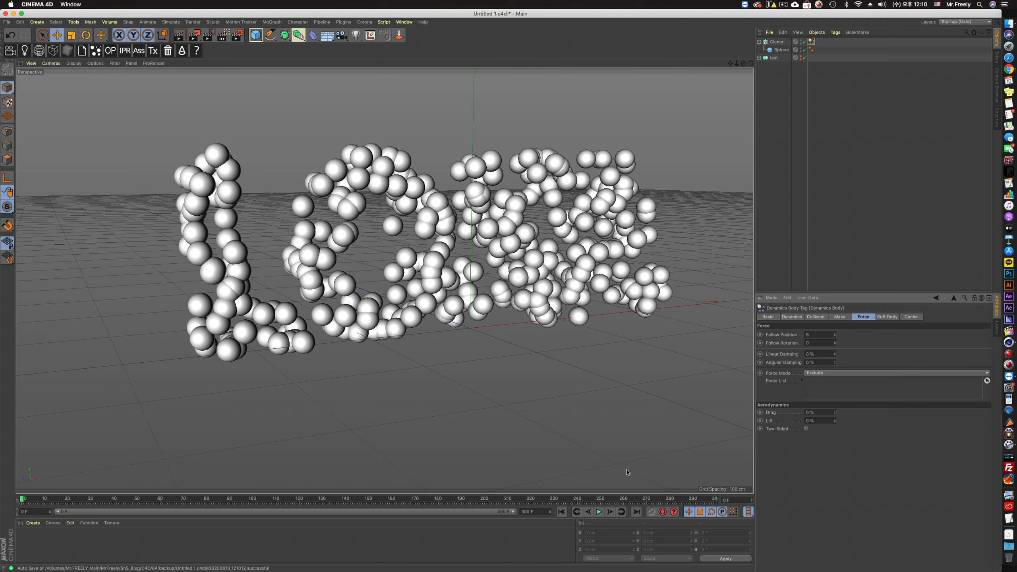
click(599, 512)
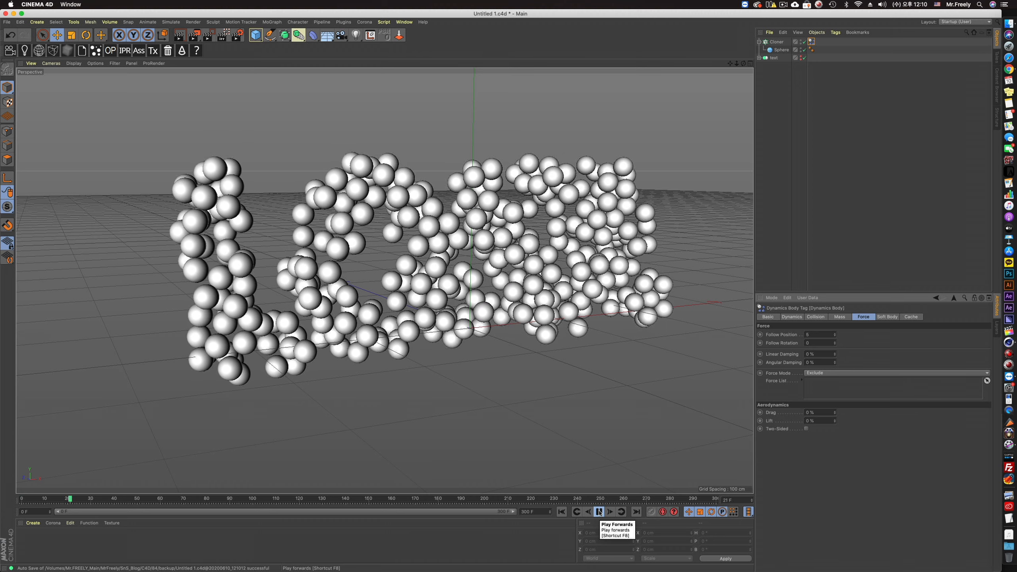
click(599, 512)
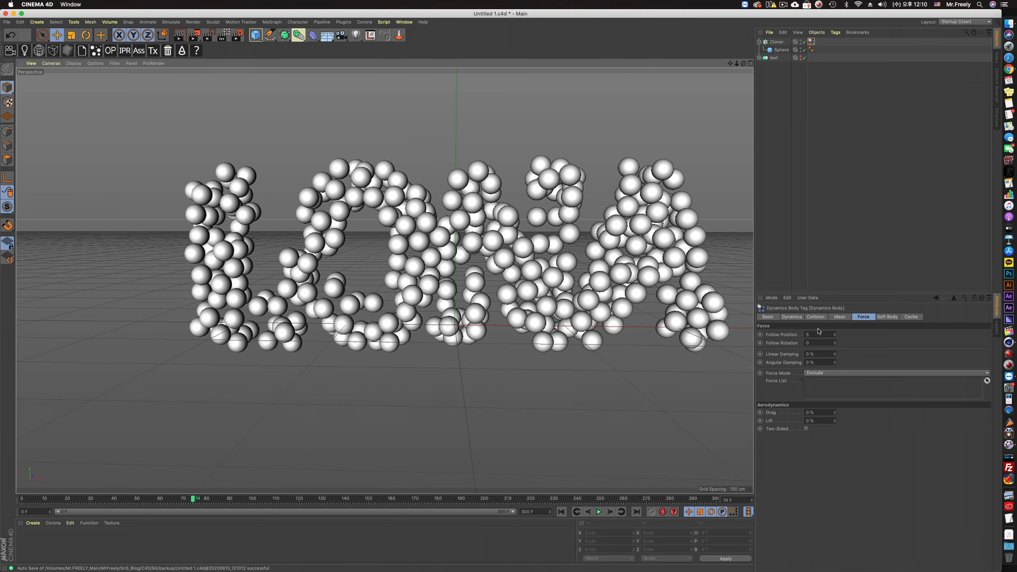
Set Follow Position to 20 and replay the simulation from the first frame.
click(804, 335)
text(20)
key(Return)
click(562, 512)
click(599, 512)
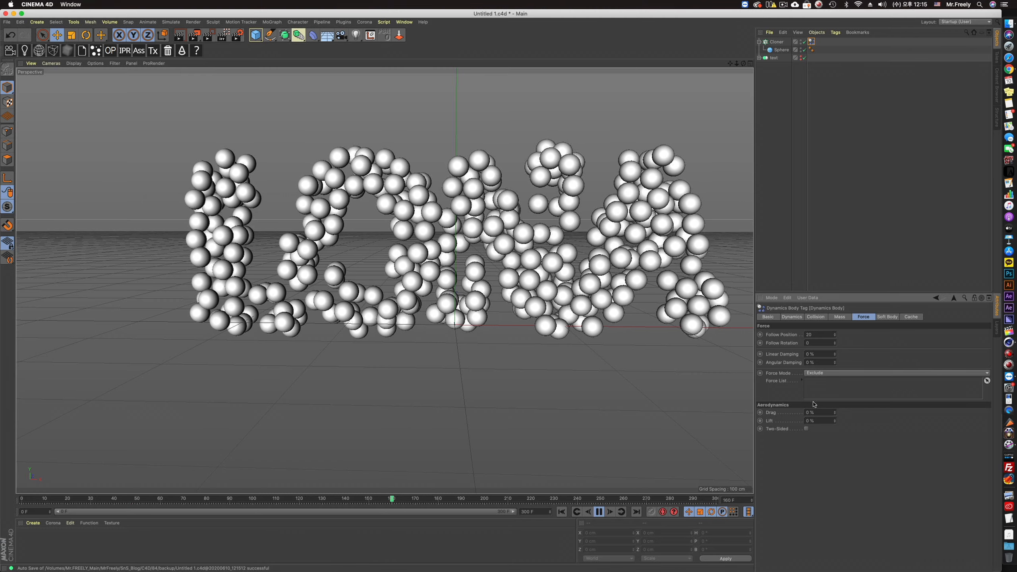
Try a Follow Position of 100 on the Cloner's Dynamics Body tag, then set it to 10.
double_click(816, 335)
text(100)
key(Return)
drag(825, 336, 741, 331)
text(10)
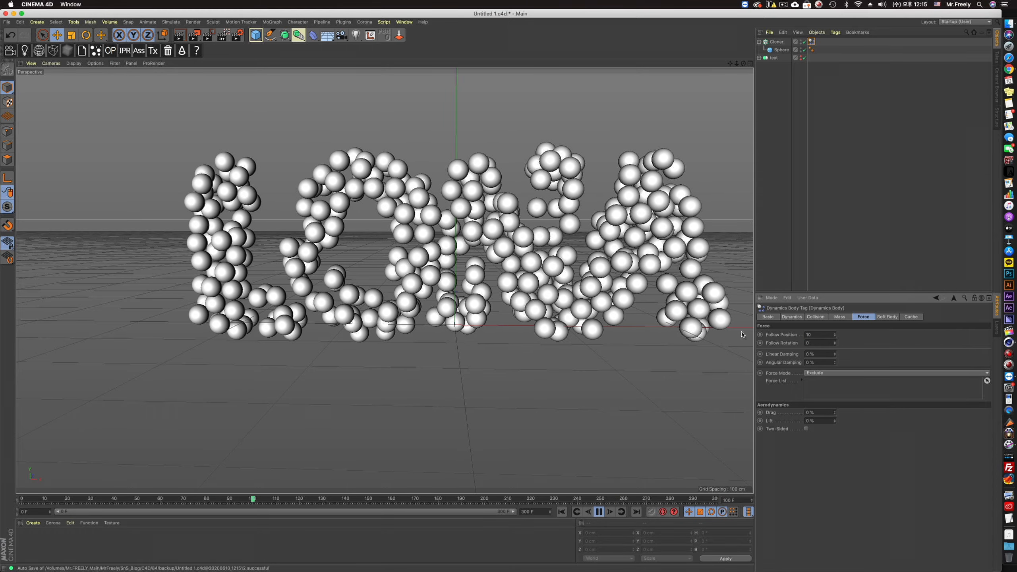
Display the spheres with shading lines in the viewport and set the tag's Follow Rotation to 10.
click(96, 63)
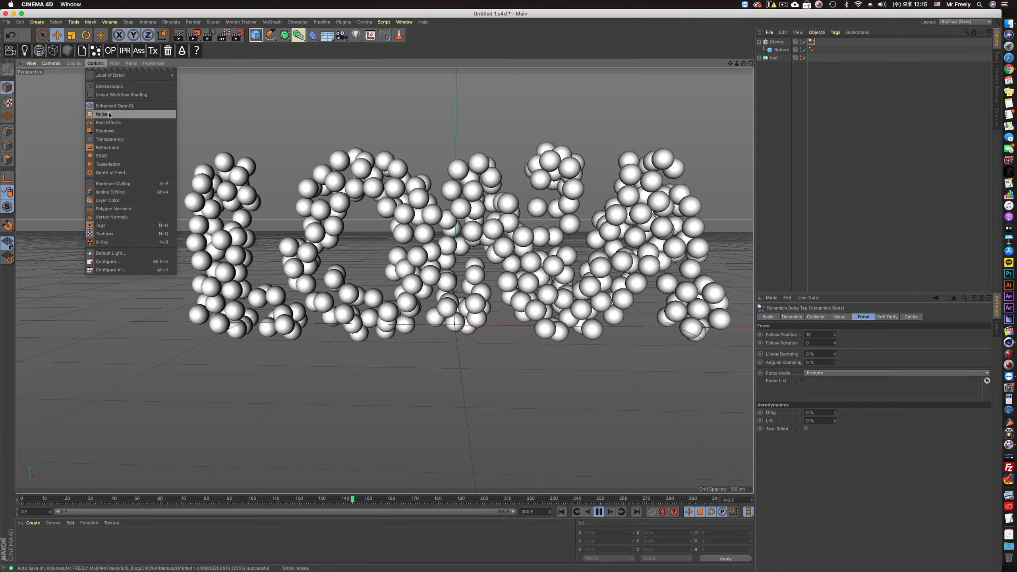
click(89, 100)
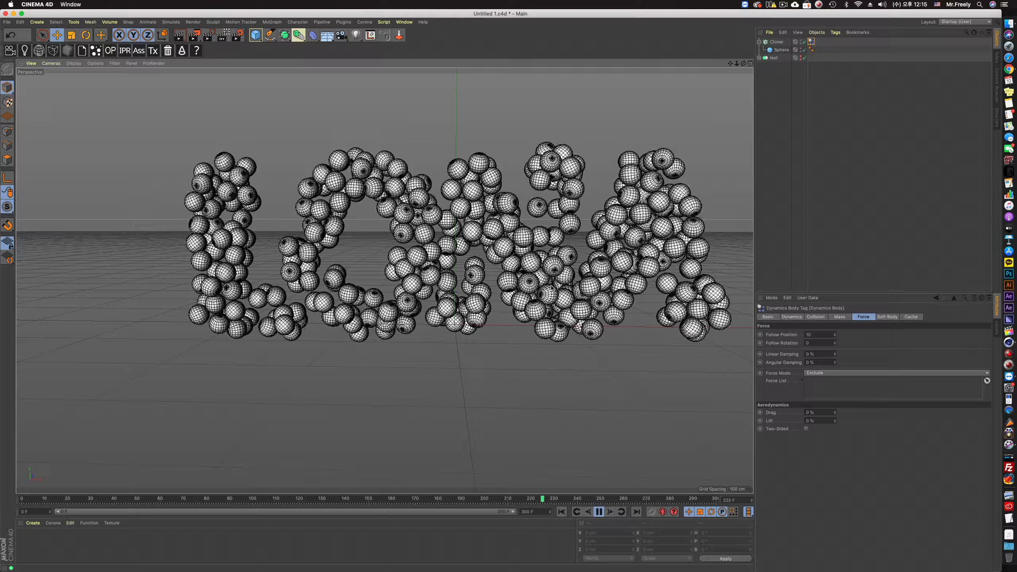
click(813, 343)
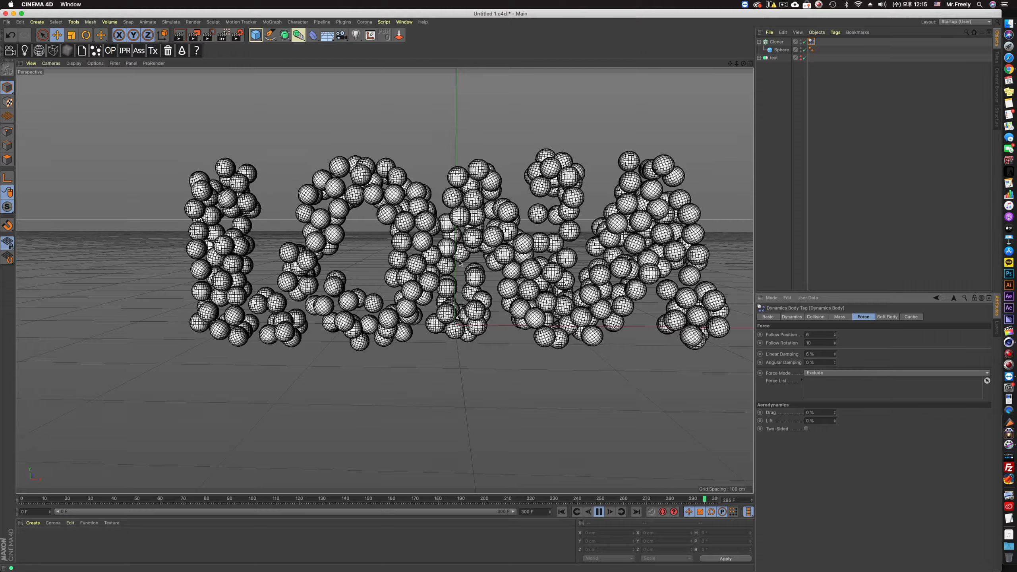
Stop the playback and add a separate sphere of about 34 cm radius beside the letter L, at about X -311 cm.
mouse_move(410, 234)
alt+mouse_down()
mouse_move(468, 257)
mouse_move(417, 242)
alt+mouse_up()
scroll(471, 246, down, 3)
alt+middle_drag(474, 241, 417, 243)
alt+drag(417, 243, 455, 253)
scroll(457, 256, up, 3)
alt+middle_drag(461, 258, 513, 256)
click(599, 512)
drag(255, 35, 417, 60)
drag(602, 320, 215, 257)
alt+drag(280, 265, 404, 272)
Add a Rigid Body simulation tag to the new large sphere.
right_click(785, 43)
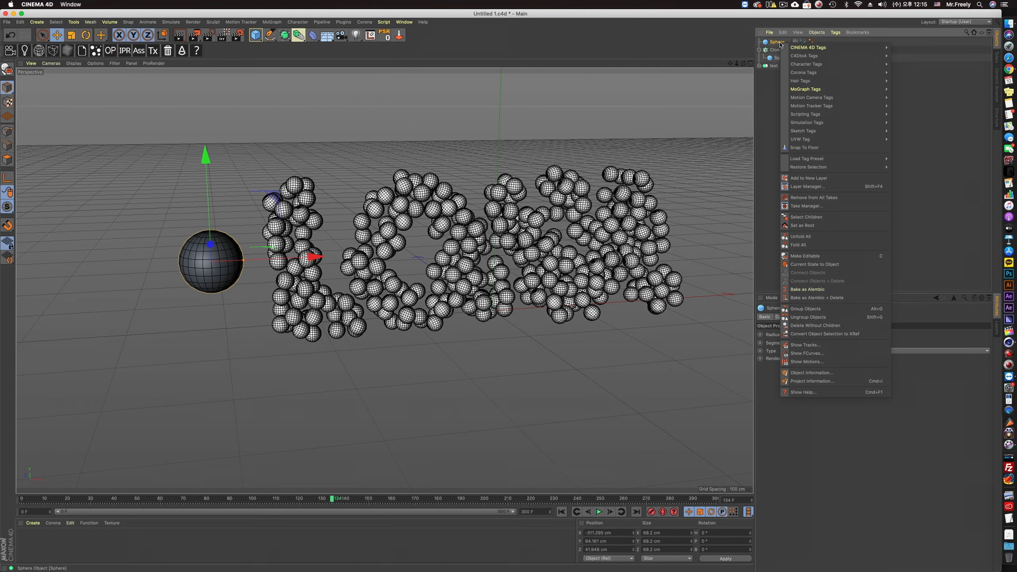
mouse_move(847, 90)
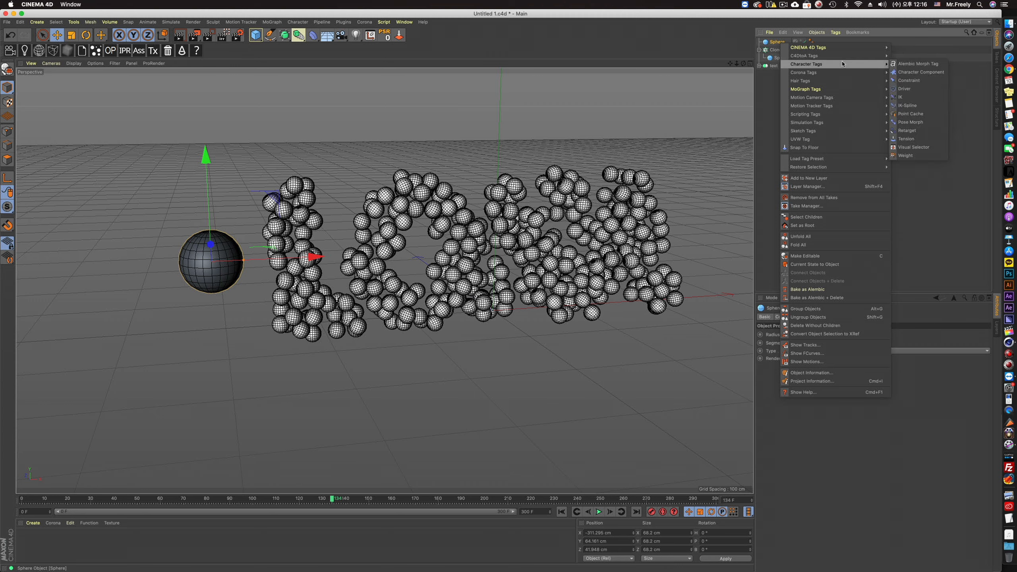
mouse_move(834, 122)
click(929, 124)
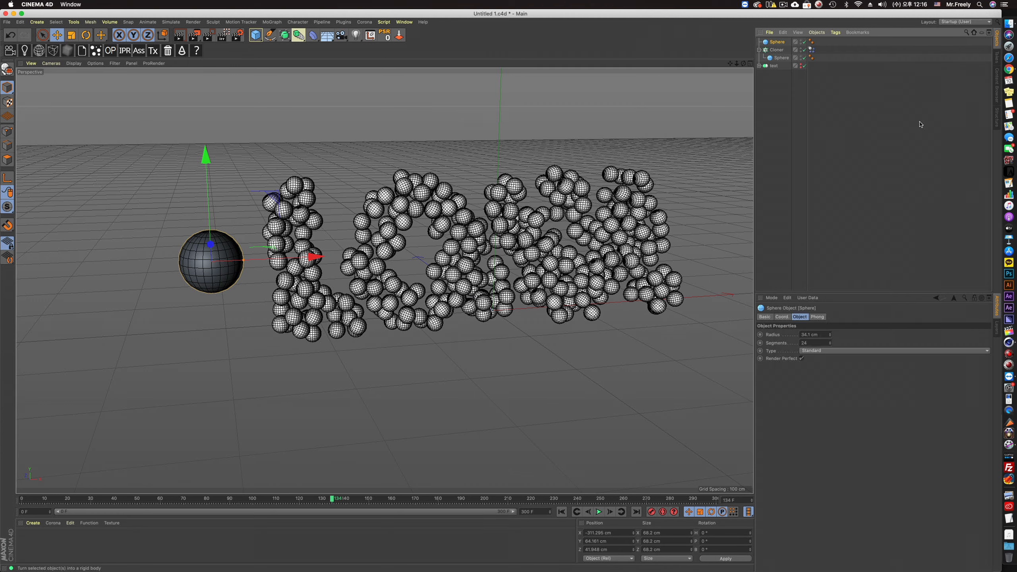
Make the large sphere's mass use Custom Density with a Density of 3.
click(835, 318)
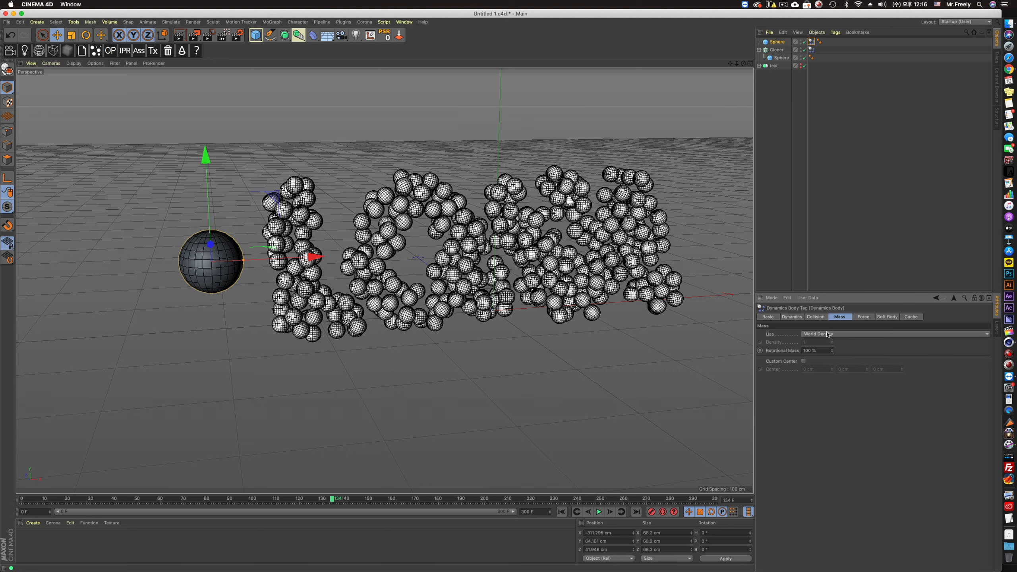
click(824, 332)
click(822, 349)
click(824, 335)
click(823, 349)
drag(821, 345, 734, 345)
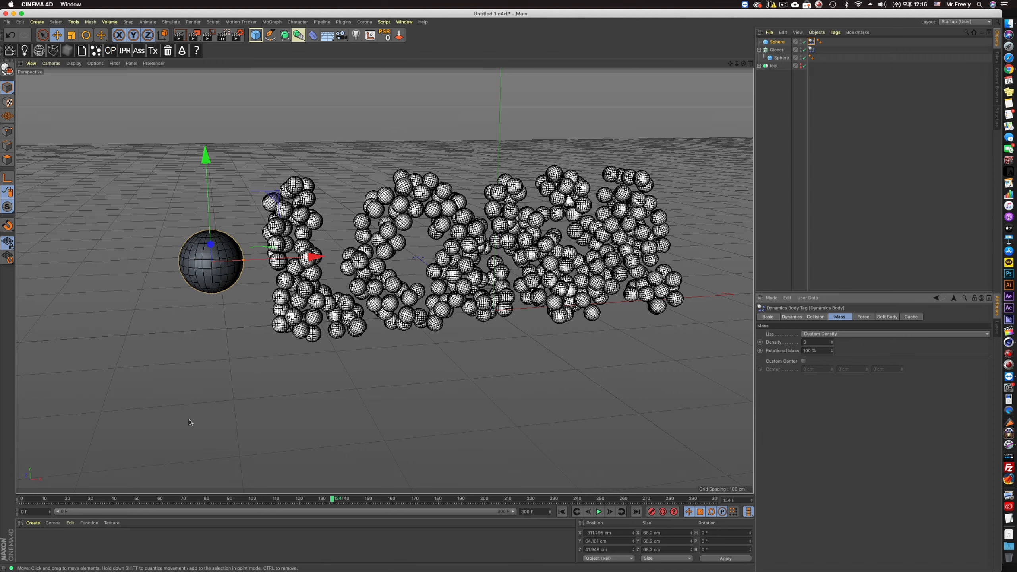
Record a keyframe for the large sphere at frame 0, go to frame 36 and turn automatic keying off.
click(562, 511)
click(655, 513)
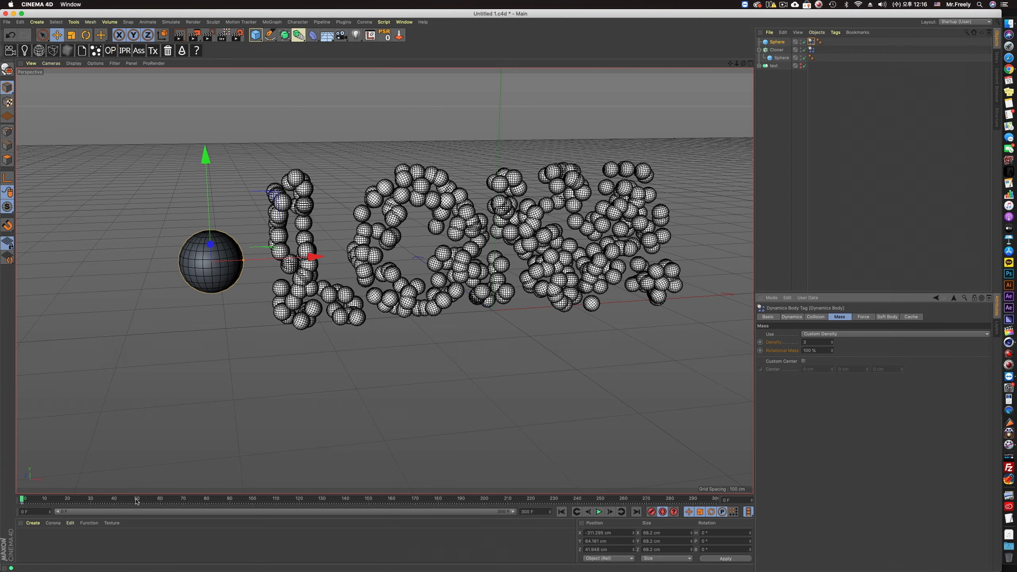
drag(83, 502, 91, 506)
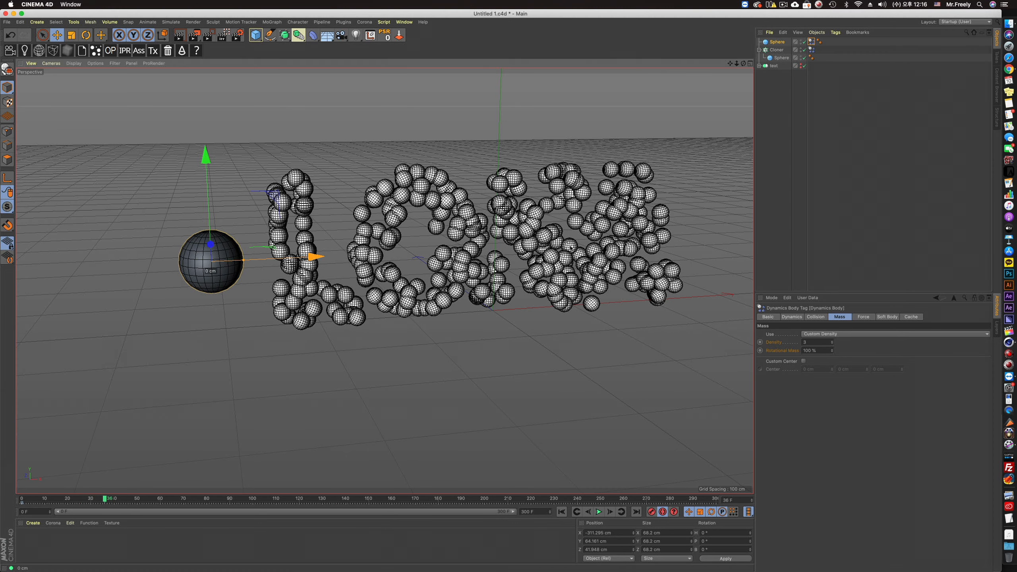
mouse_move(509, 286)
alt+mouse_down()
mouse_move(424, 286)
mouse_move(540, 293)
alt+mouse_up()
click(815, 317)
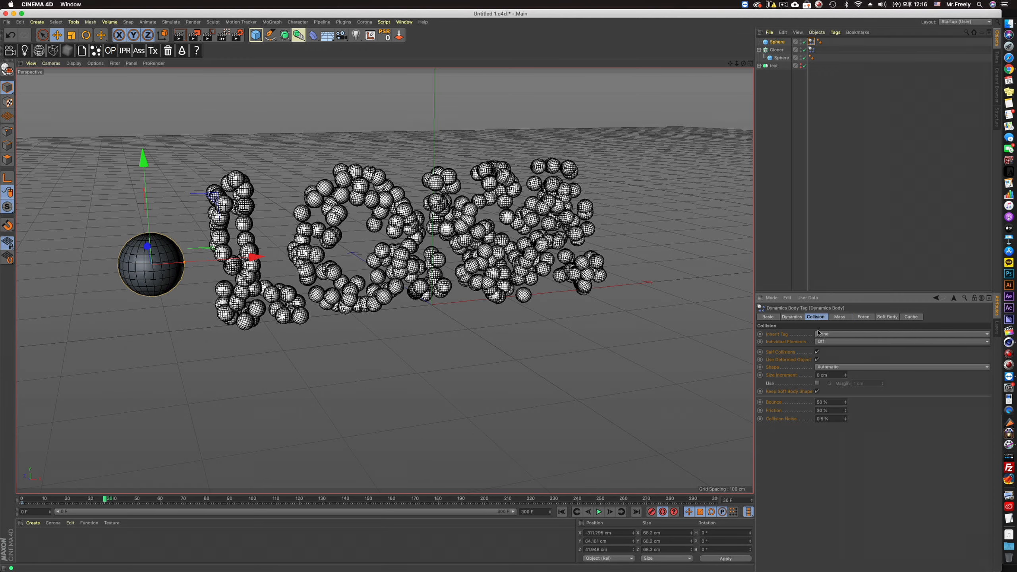
click(662, 512)
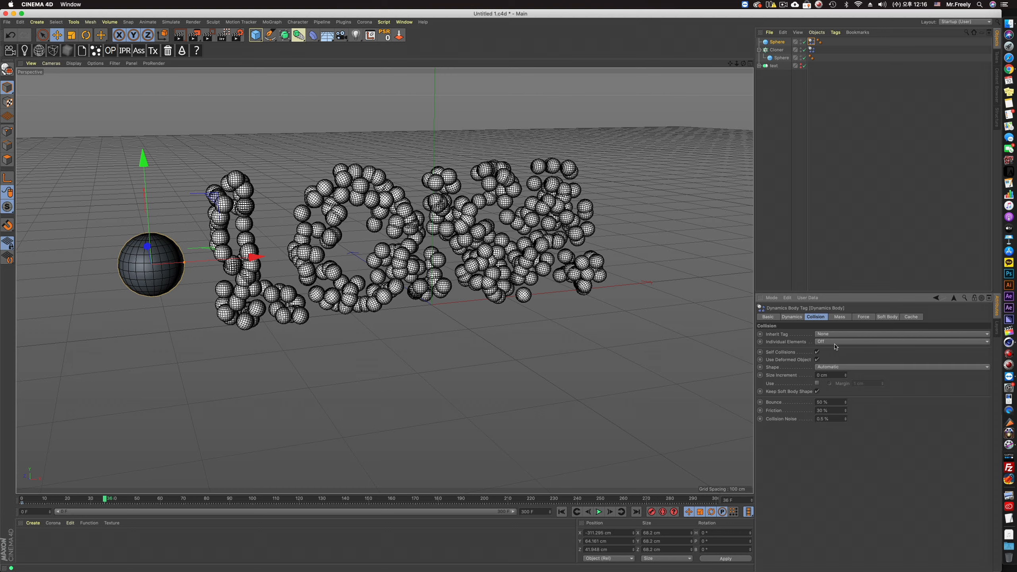
Set the large sphere's Dynamics trigger to On Collision.
click(791, 317)
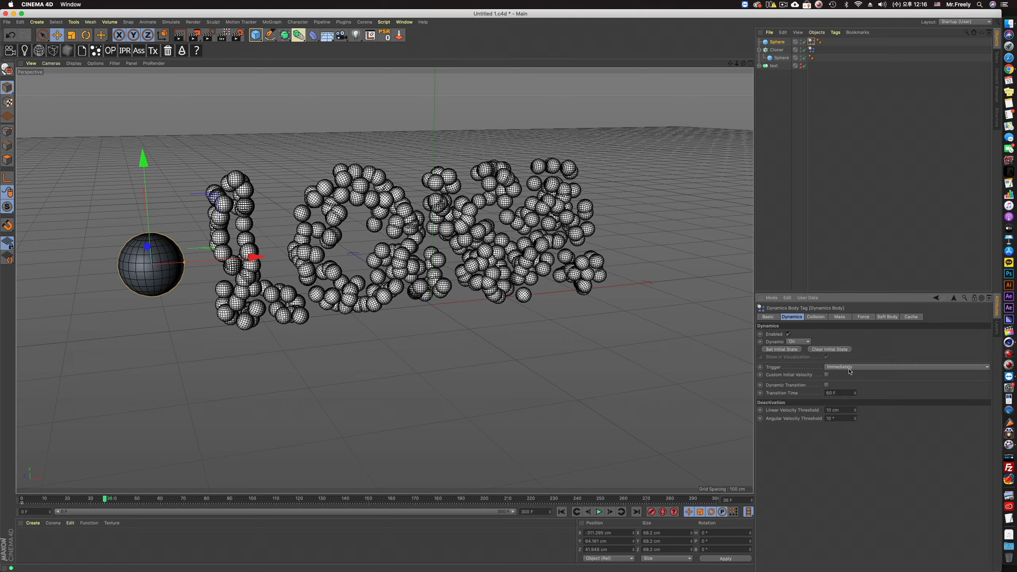
click(850, 367)
click(845, 383)
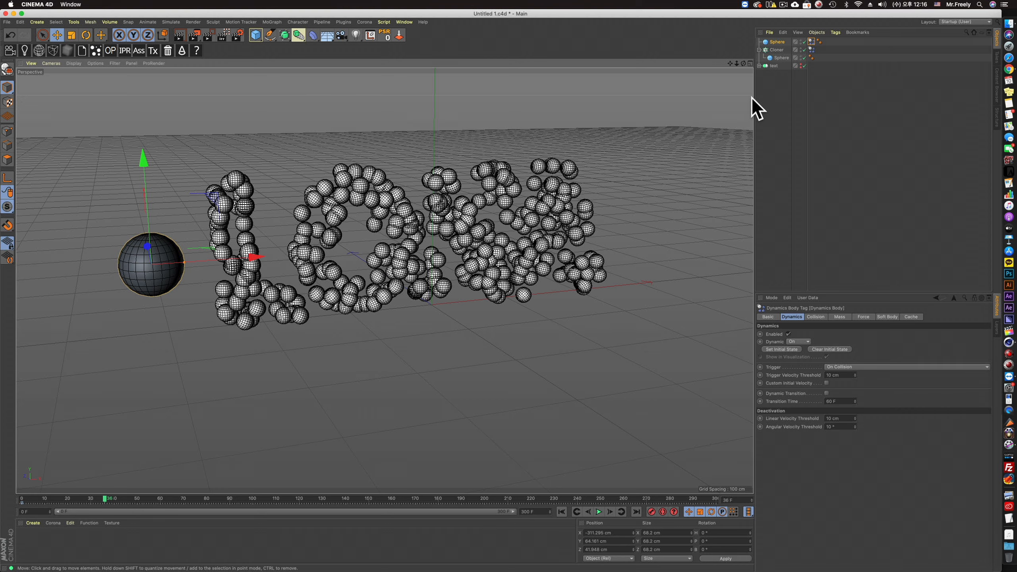
click(818, 87)
Move the Dynamics Body tag from the large sphere onto the text object so the sphere can be repositioned.
click(768, 42)
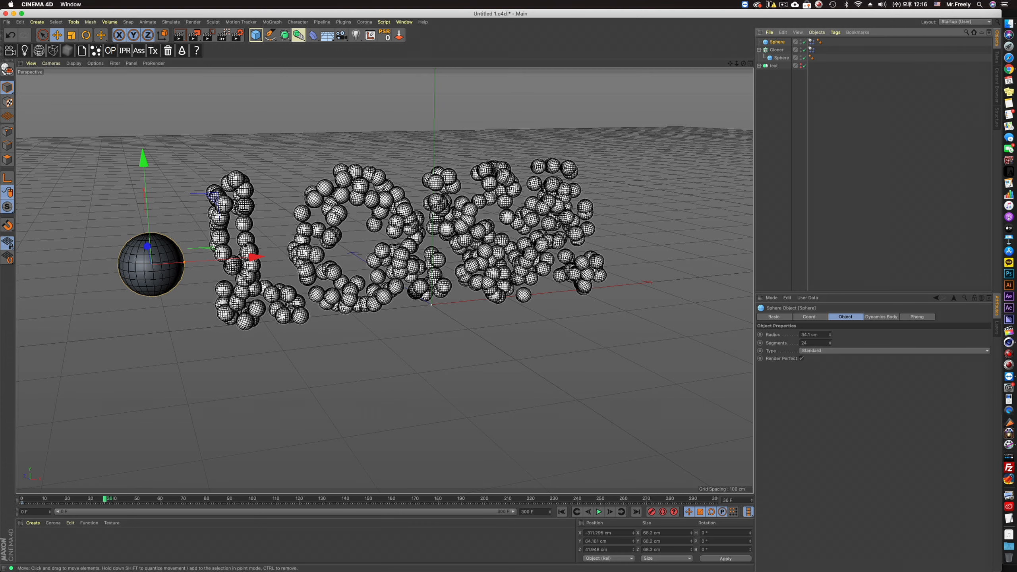
click(811, 42)
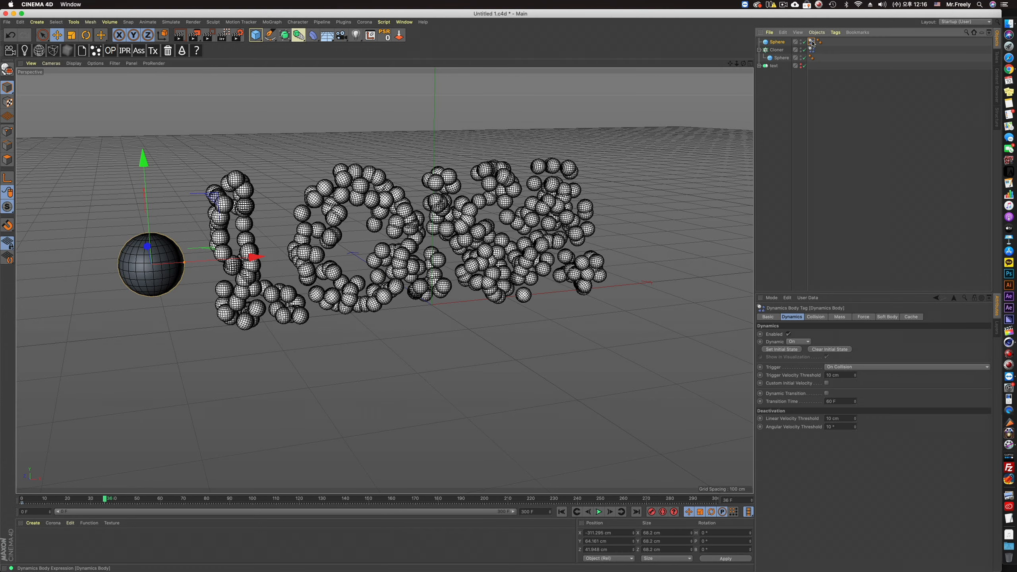
drag(777, 53, 775, 65)
key(super+z)
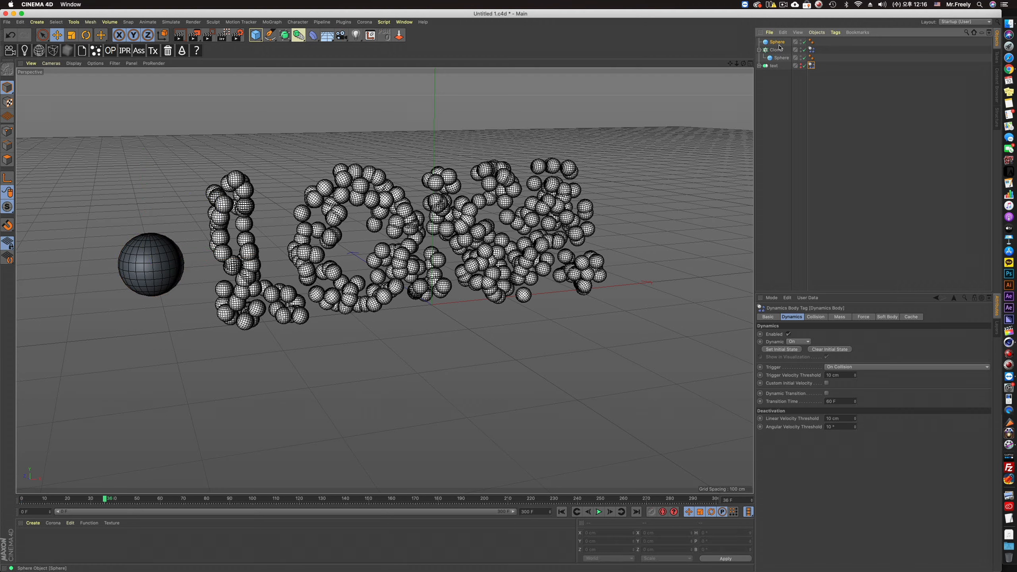
Move the large sphere past the letter A to about X 290 cm, Z 8 cm, and record its keyframe at frame 36.
drag(253, 256, 565, 237)
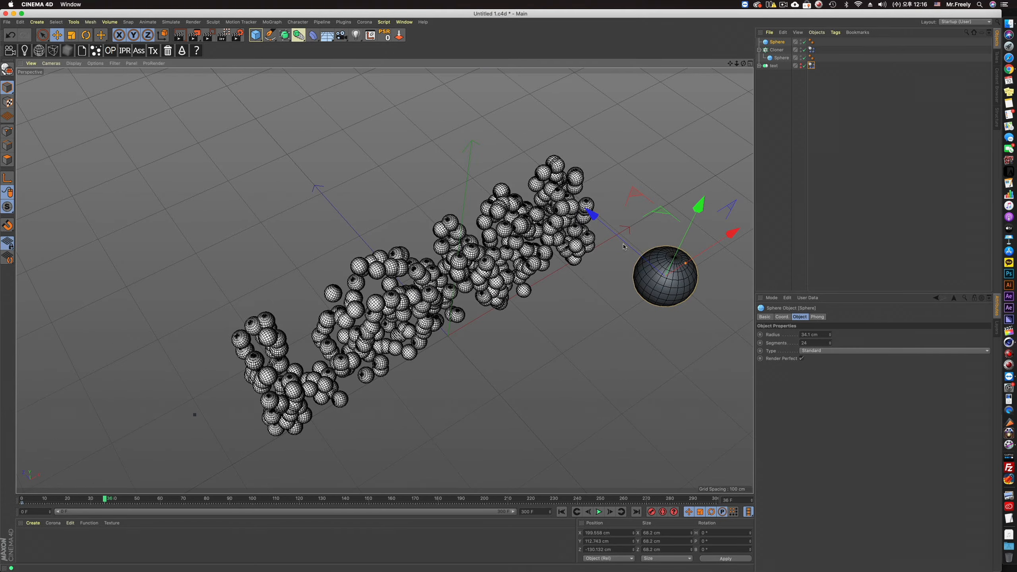
drag(626, 241, 543, 171)
drag(651, 163, 676, 149)
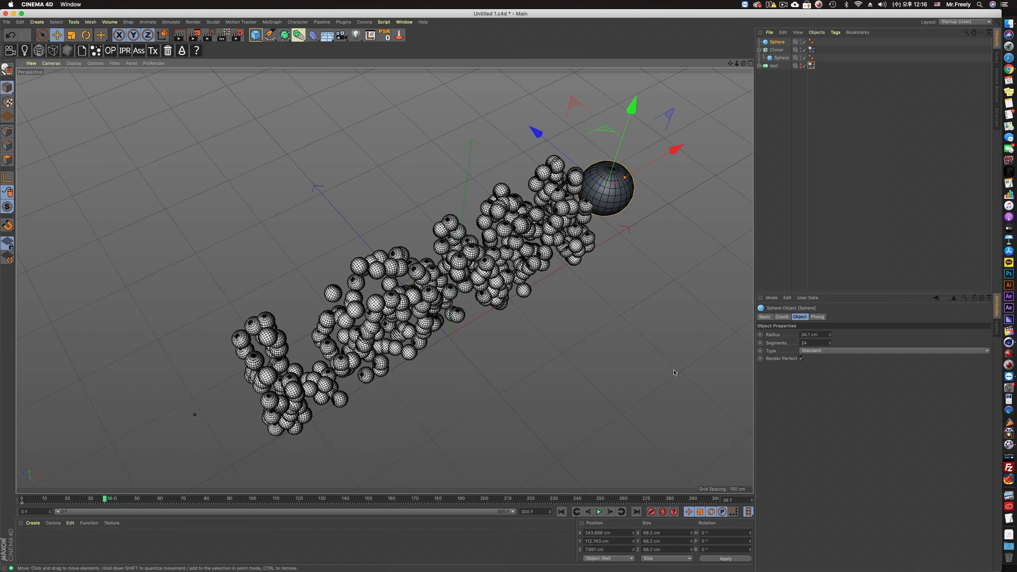
click(650, 511)
mouse_move(600, 329)
alt+mouse_down()
mouse_move(716, 242)
mouse_move(709, 255)
mouse_move(761, 247)
alt+mouse_up()
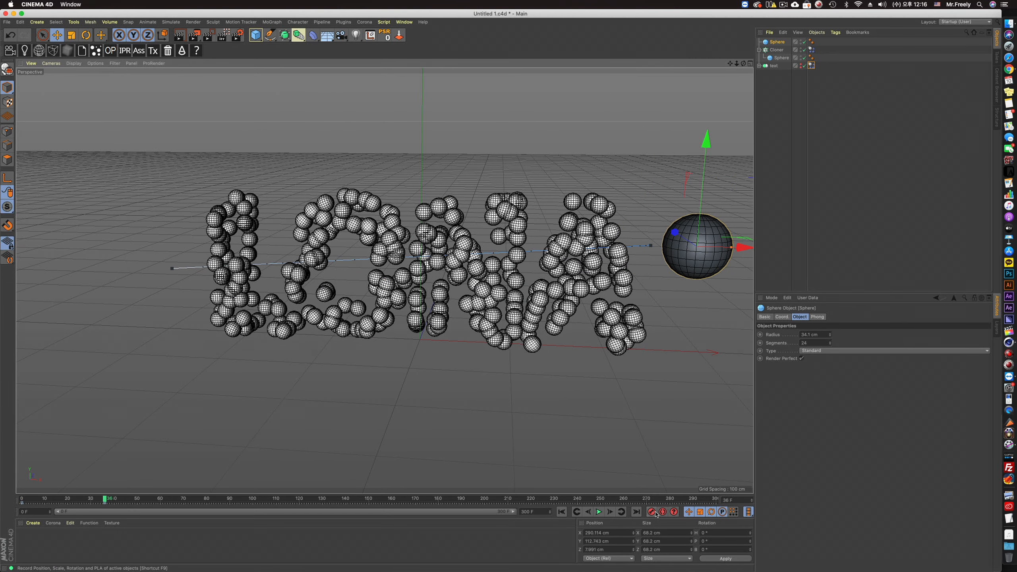
Put the Dynamics Body tag back on the large sphere, play briefly from the first frame and return to the start.
drag(810, 67, 778, 42)
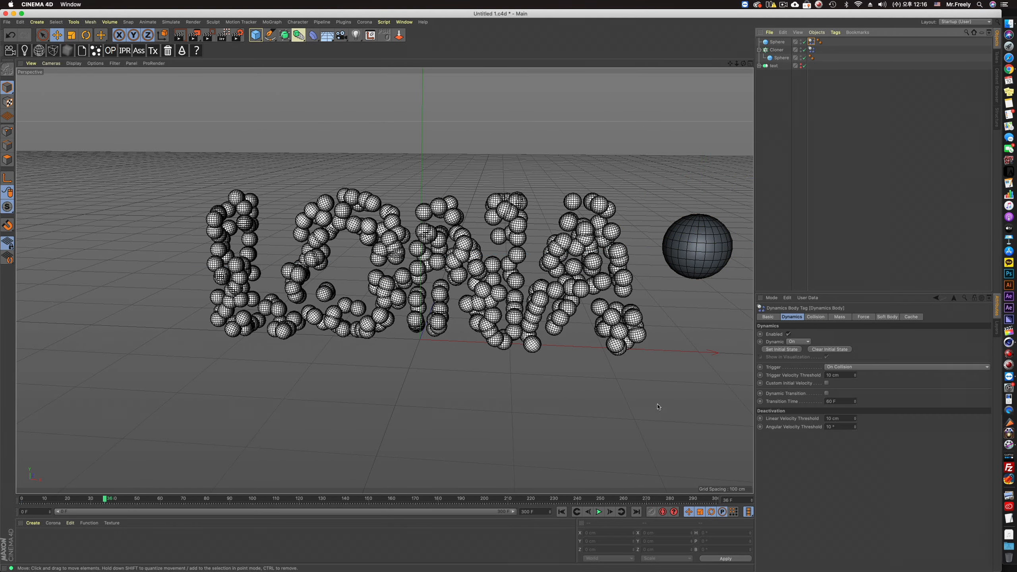
click(562, 512)
click(599, 511)
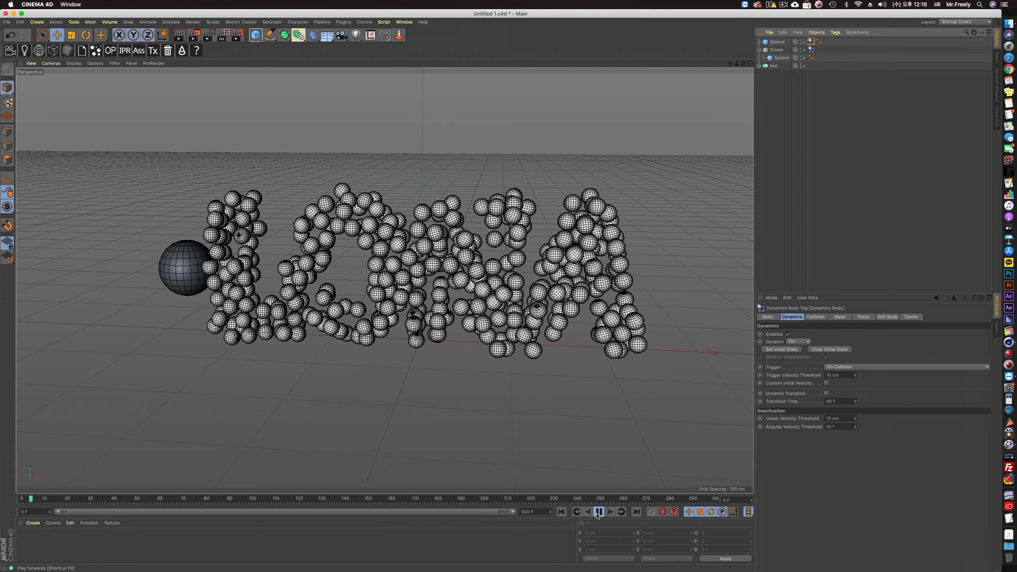
click(599, 512)
click(560, 512)
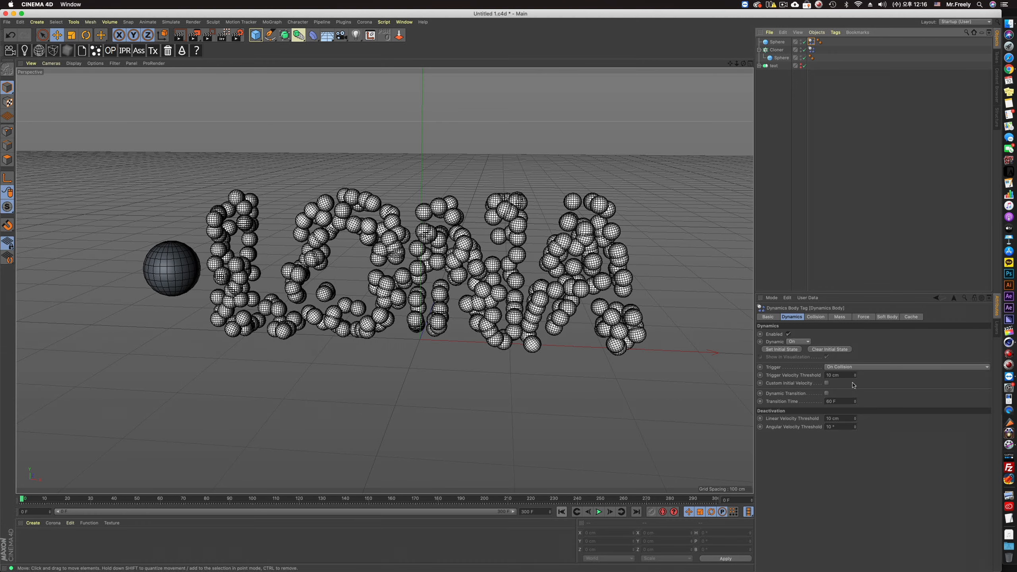
Keep the On Collision trigger, select the large sphere and replay its collision with the letters, returning to frame 0.
click(850, 367)
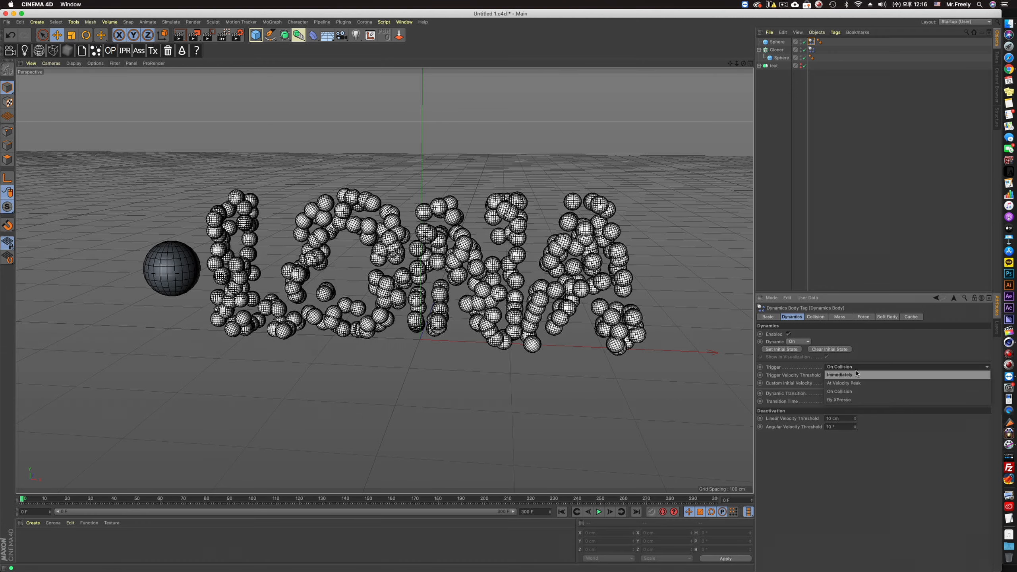
click(861, 391)
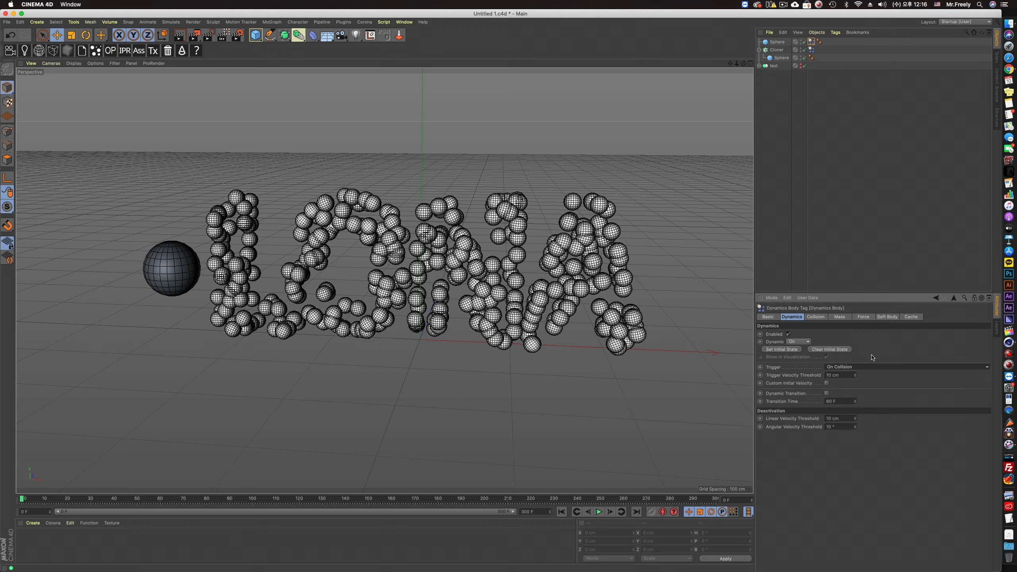
click(777, 41)
alt+drag(561, 440, 572, 494)
click(598, 512)
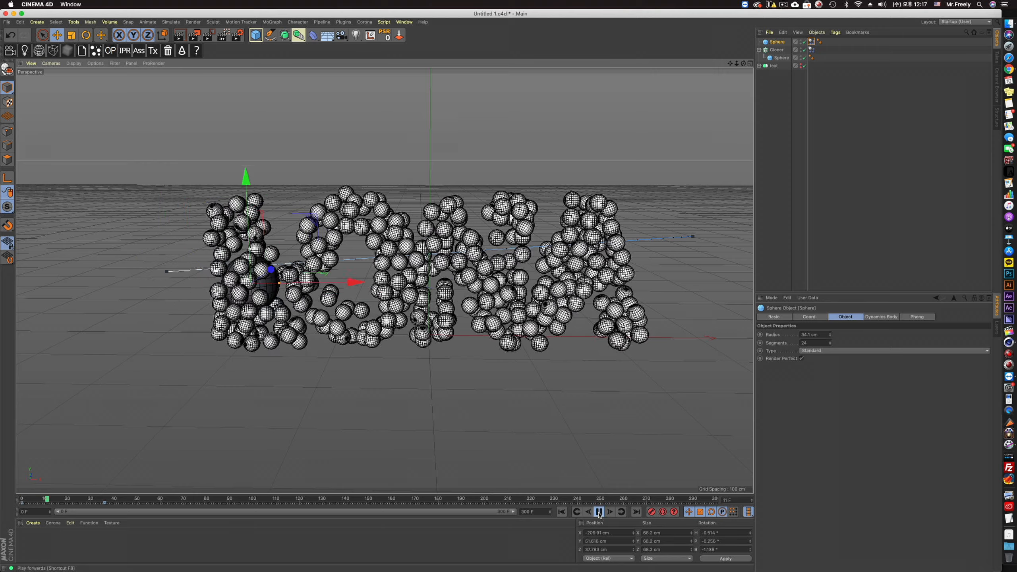
click(598, 512)
click(561, 512)
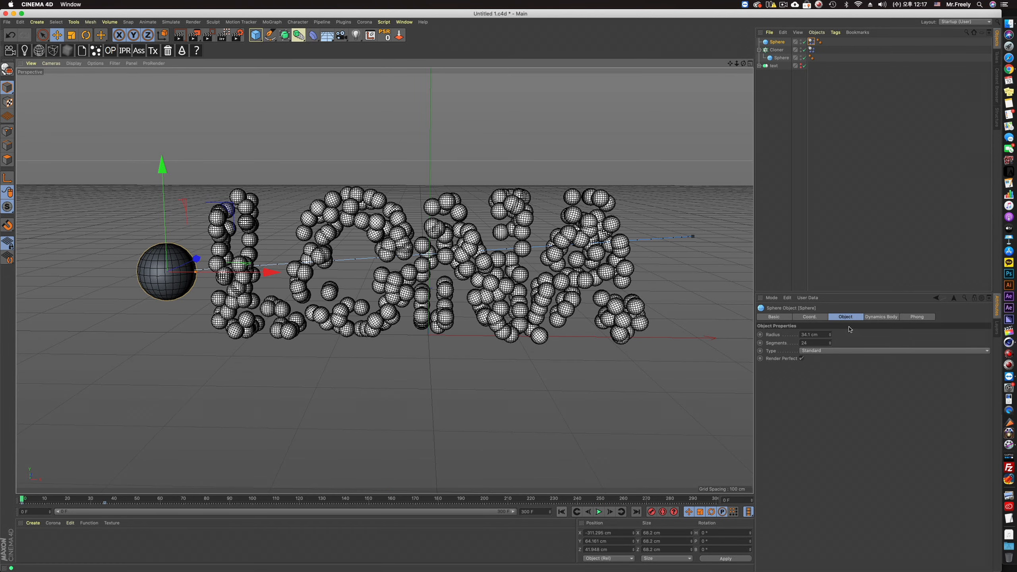
Try the Immediately trigger on the large sphere's Dynamics Body tag, play the simulation and return to the first frame.
click(812, 41)
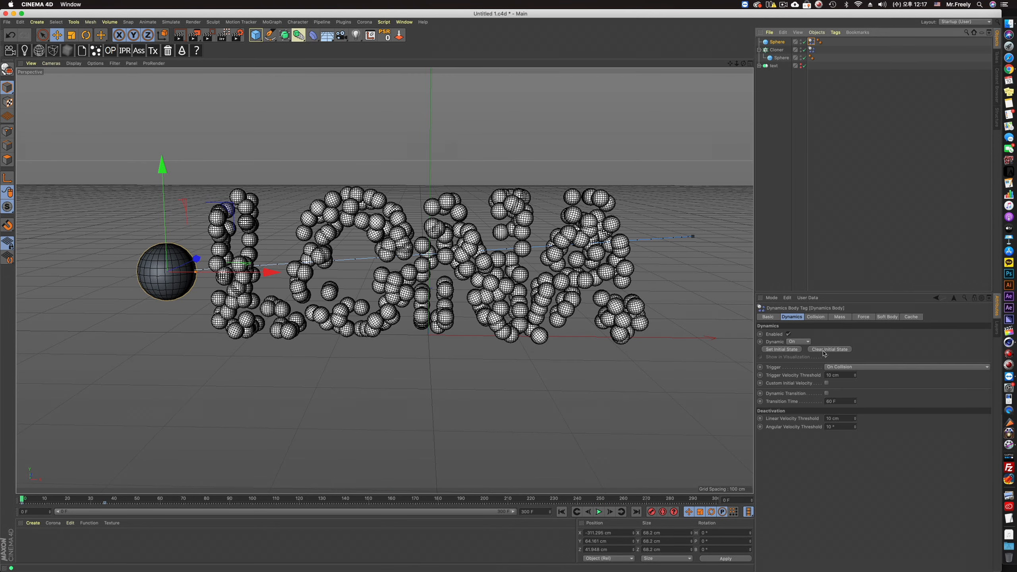
click(845, 366)
click(843, 395)
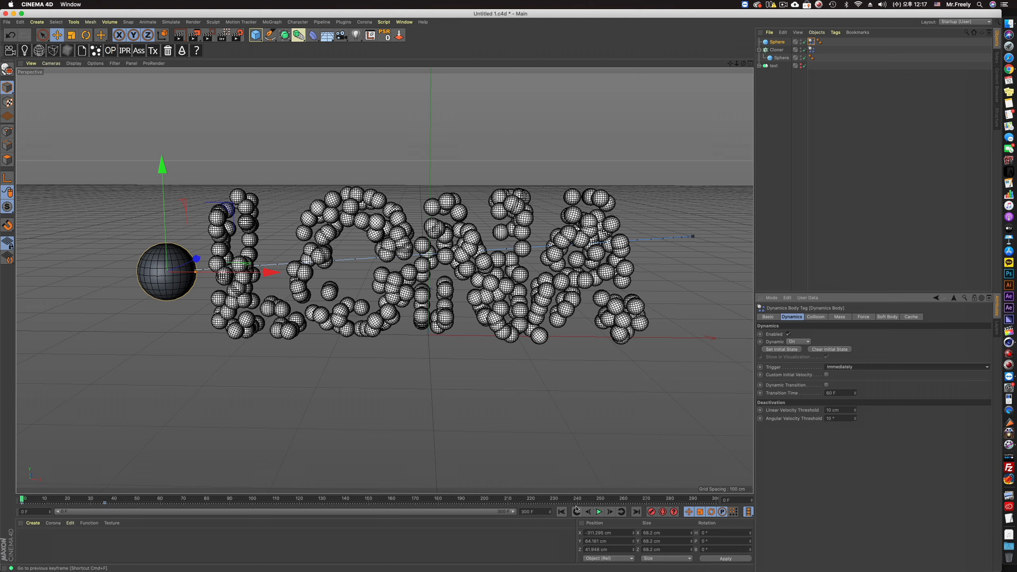
click(599, 512)
click(599, 512)
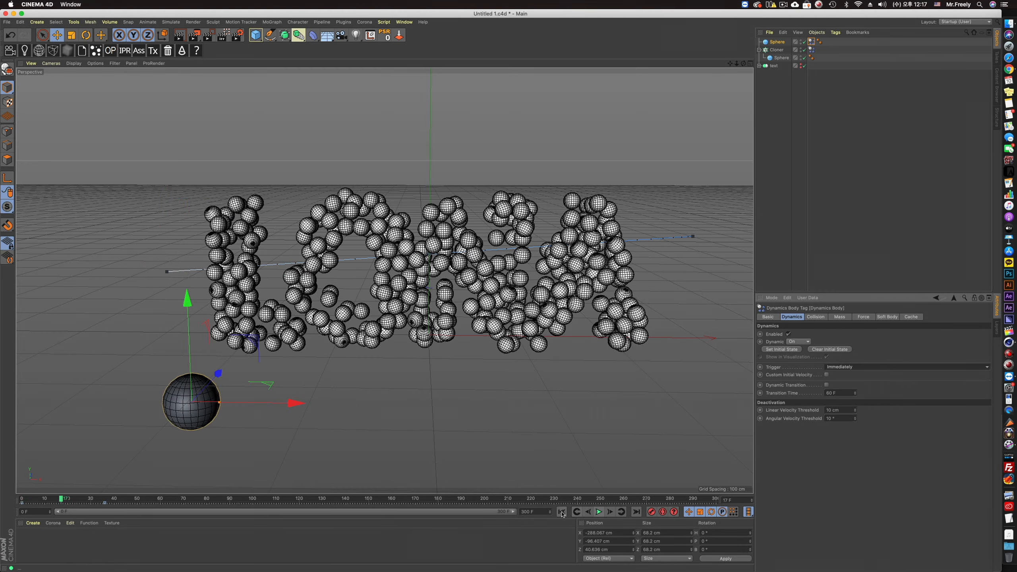
click(562, 513)
Set the large sphere's trigger to At Velocity Peak and play the simulation from the first frame to check the collision.
click(837, 367)
click(846, 386)
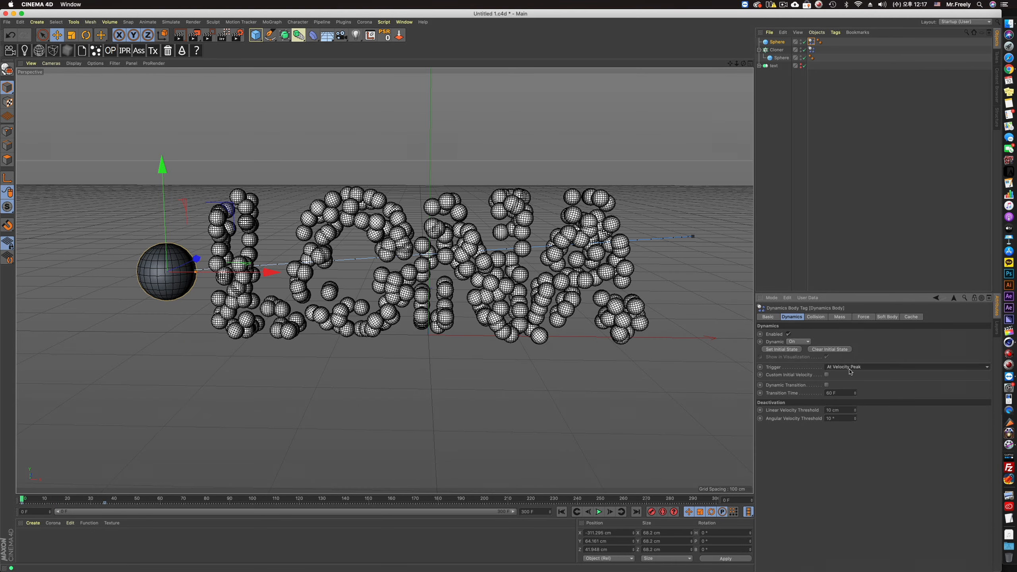
click(599, 512)
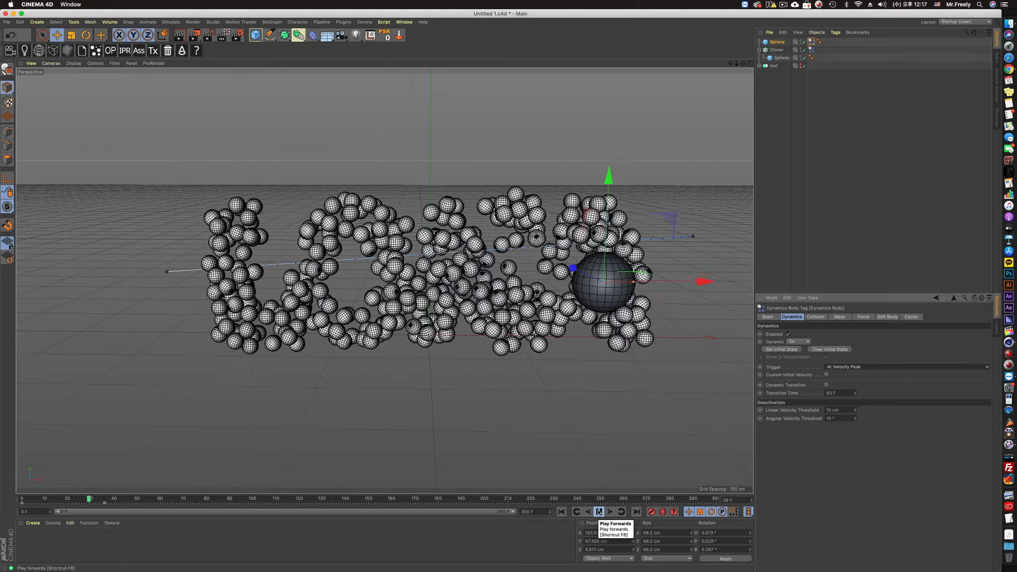
click(562, 512)
click(599, 512)
click(599, 513)
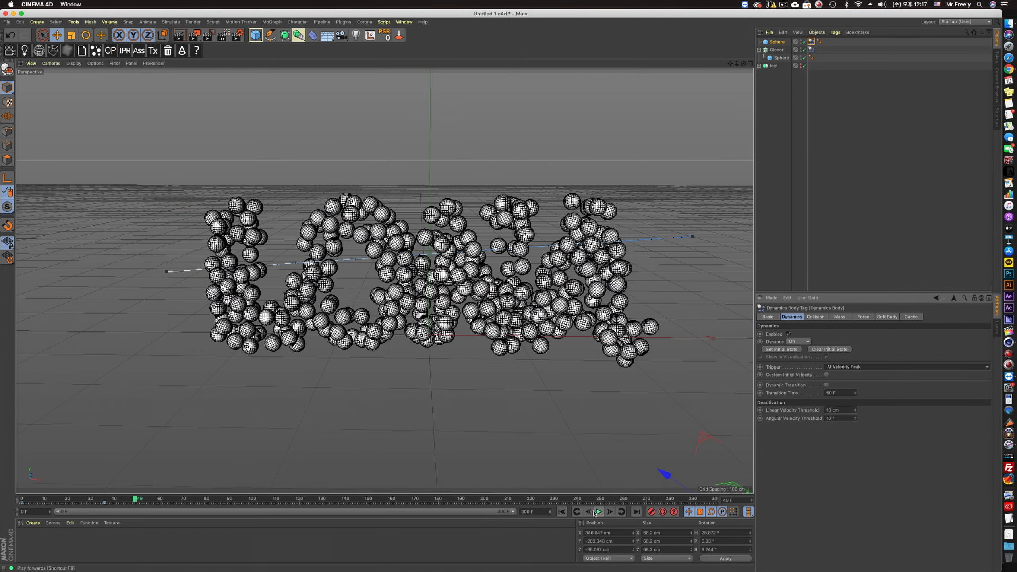
click(599, 512)
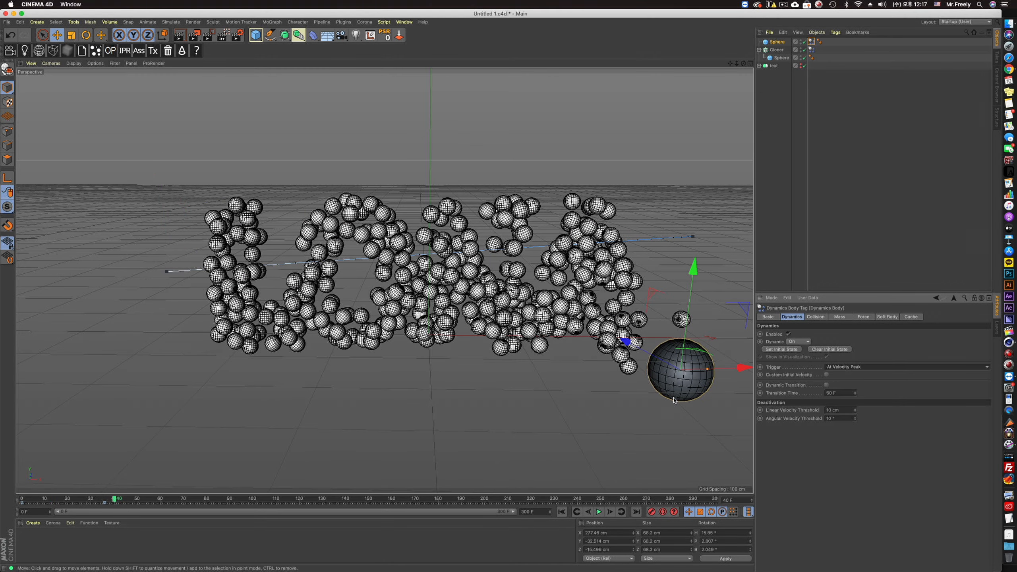
Replay the large sphere's collision with the At Velocity Peak trigger, returning to the first frame after each run.
click(599, 513)
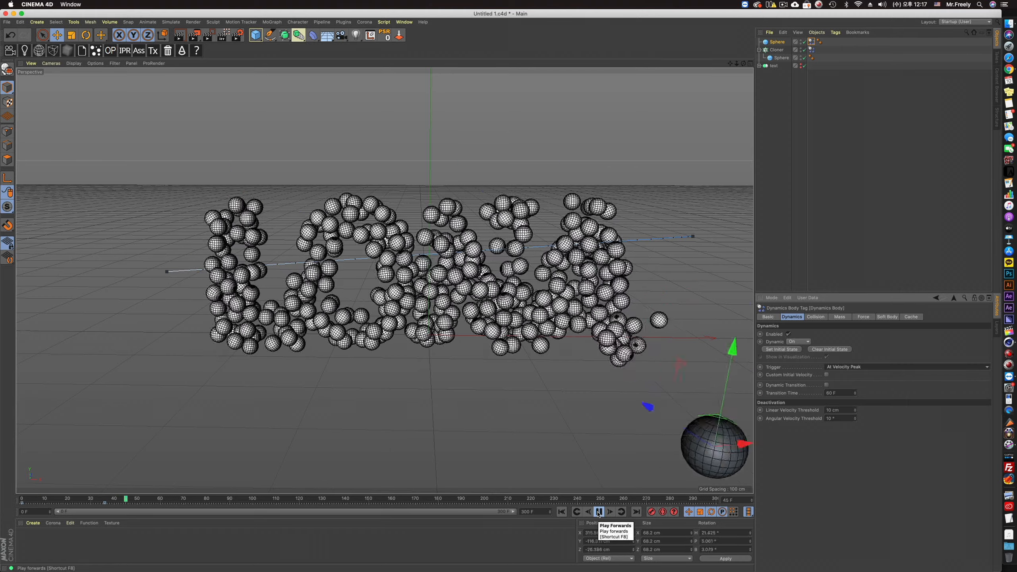
click(598, 513)
click(563, 512)
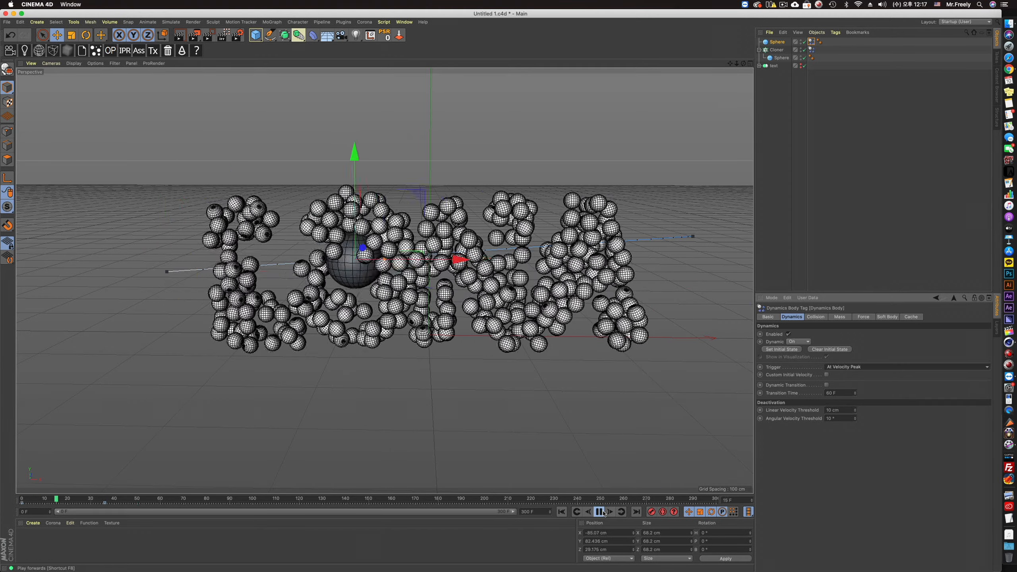
click(599, 512)
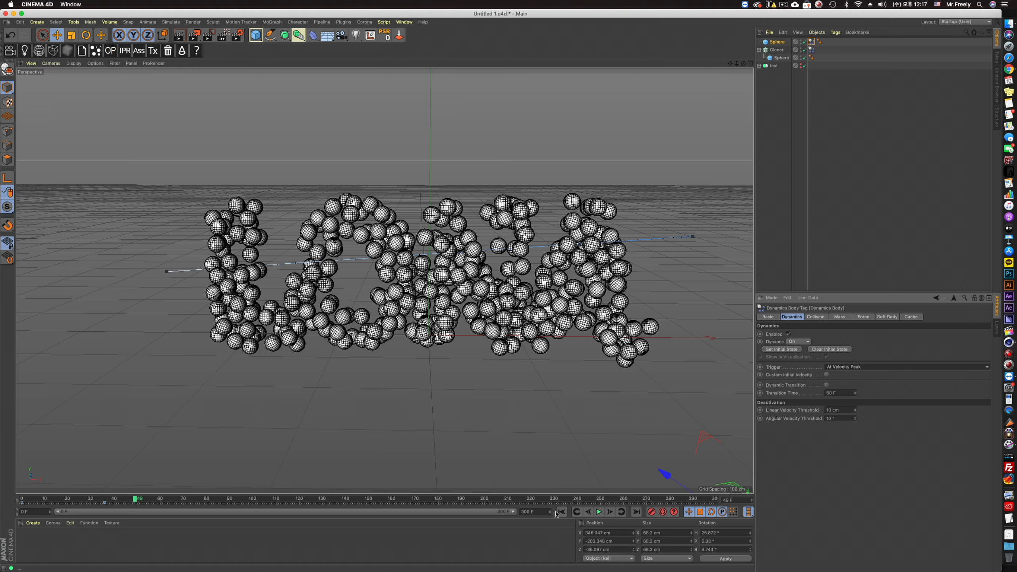
click(561, 512)
Try the On Collision trigger on the large sphere's Dynamics Body tag, play the simulation and return to the first frame.
click(599, 513)
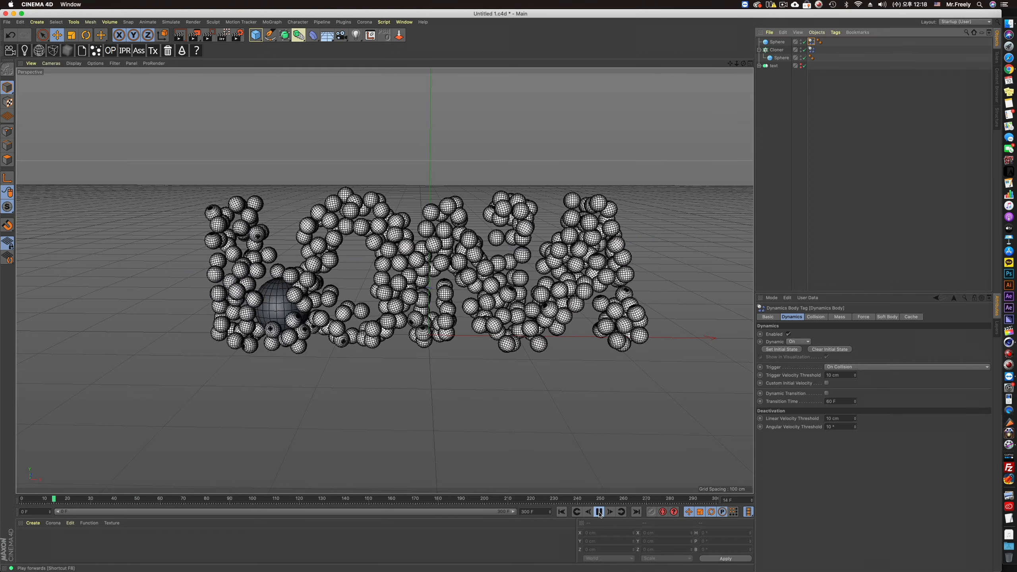
click(599, 512)
click(561, 512)
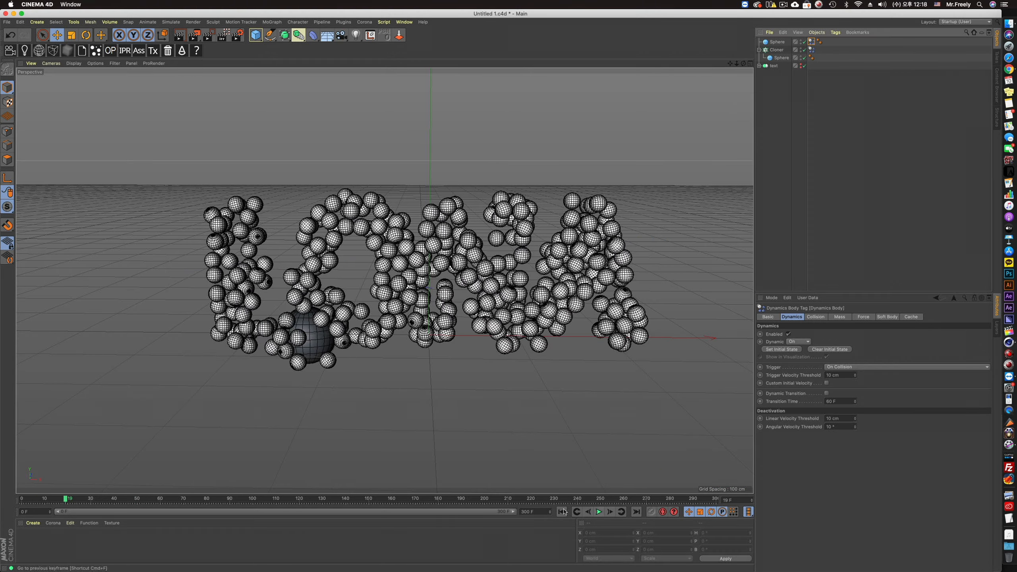
Set the large sphere's trigger to At Velocity Peak and play the collision through the letters.
click(846, 367)
click(846, 391)
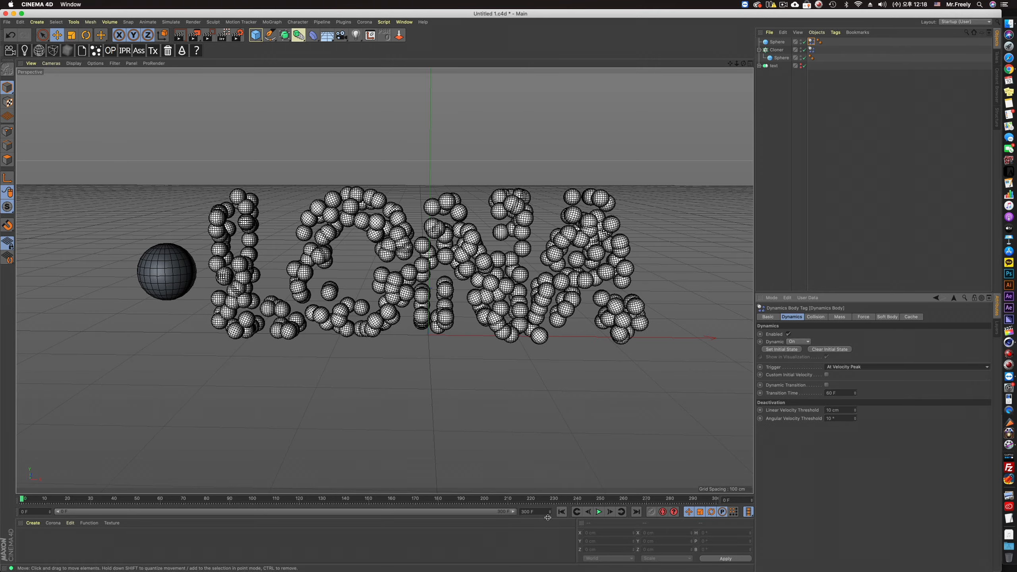
click(599, 513)
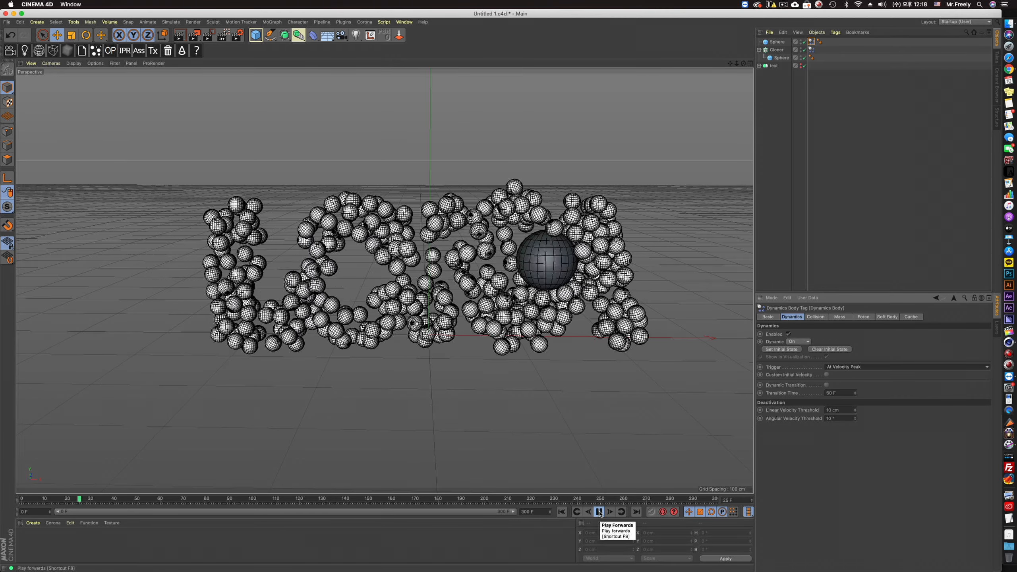
click(599, 512)
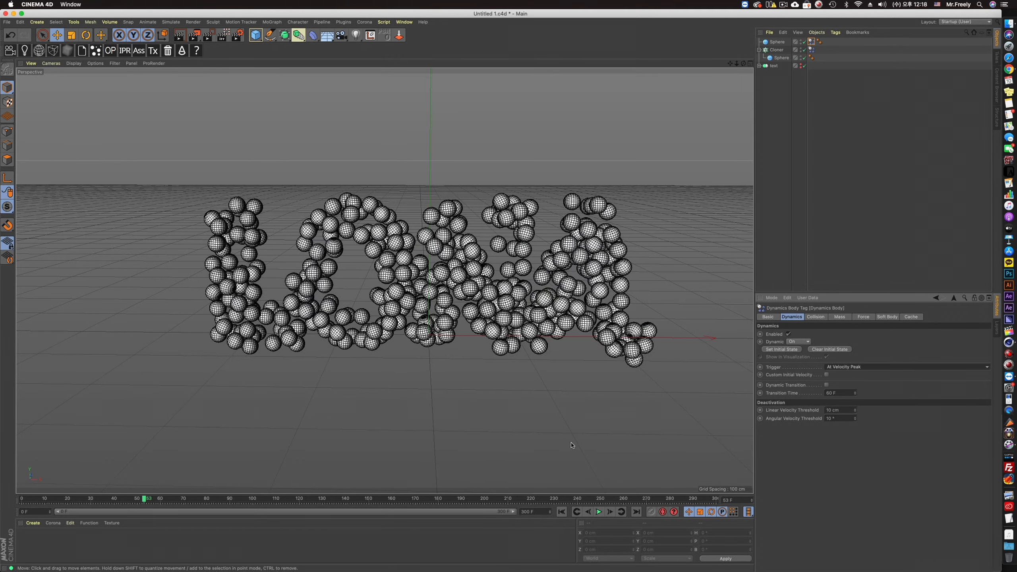
Set Follow Position to 0 in the cloner's Dynamics Body force settings, play the simulation and return to the first frame.
click(812, 50)
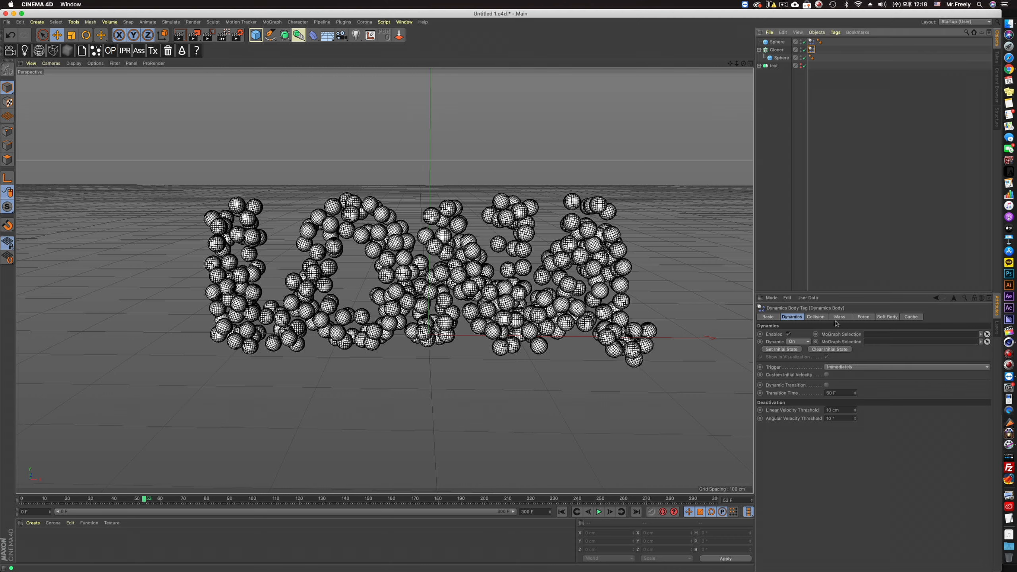
click(862, 317)
double_click(817, 334)
text(0)
key(Return)
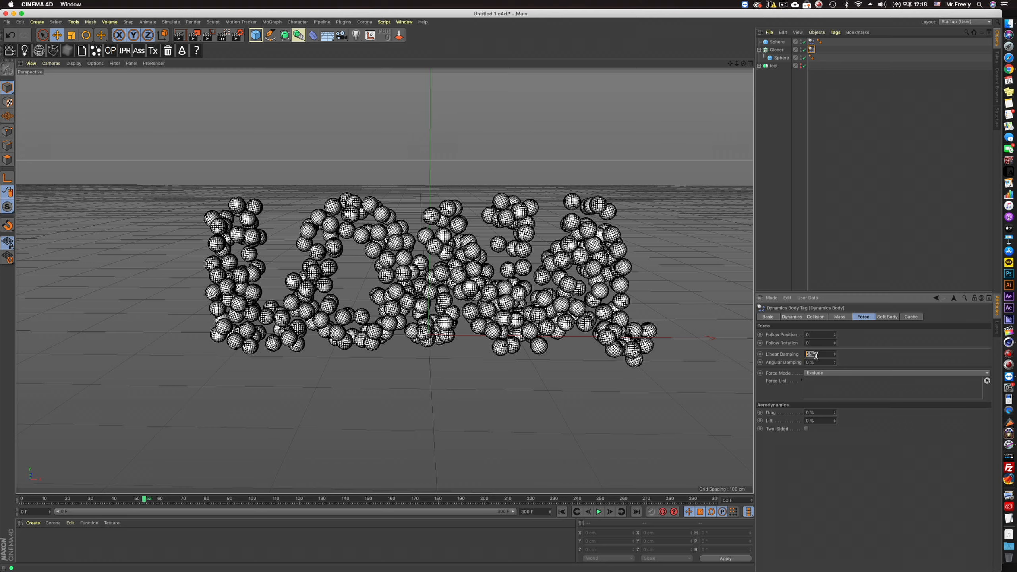
click(562, 512)
click(599, 511)
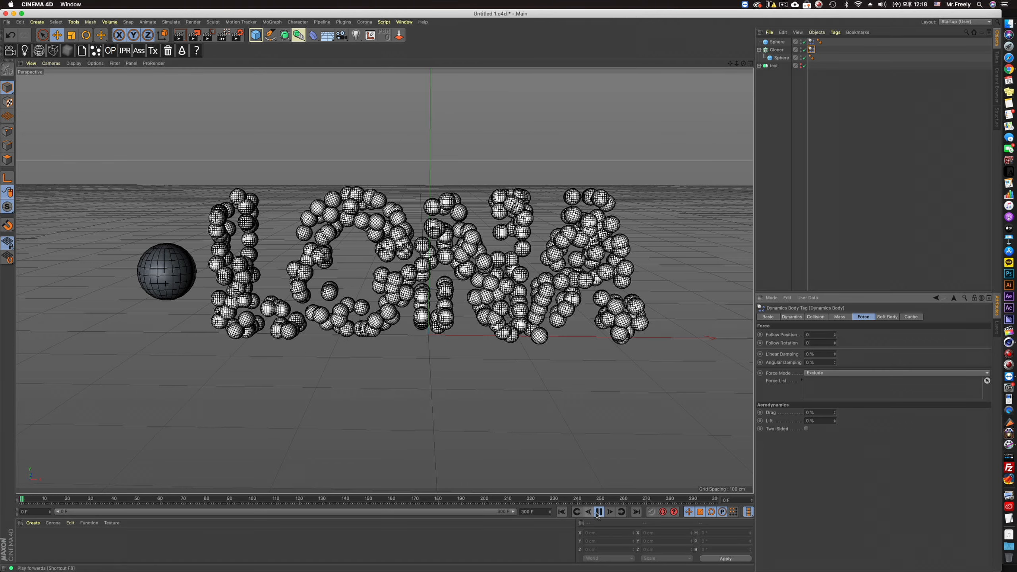
click(599, 511)
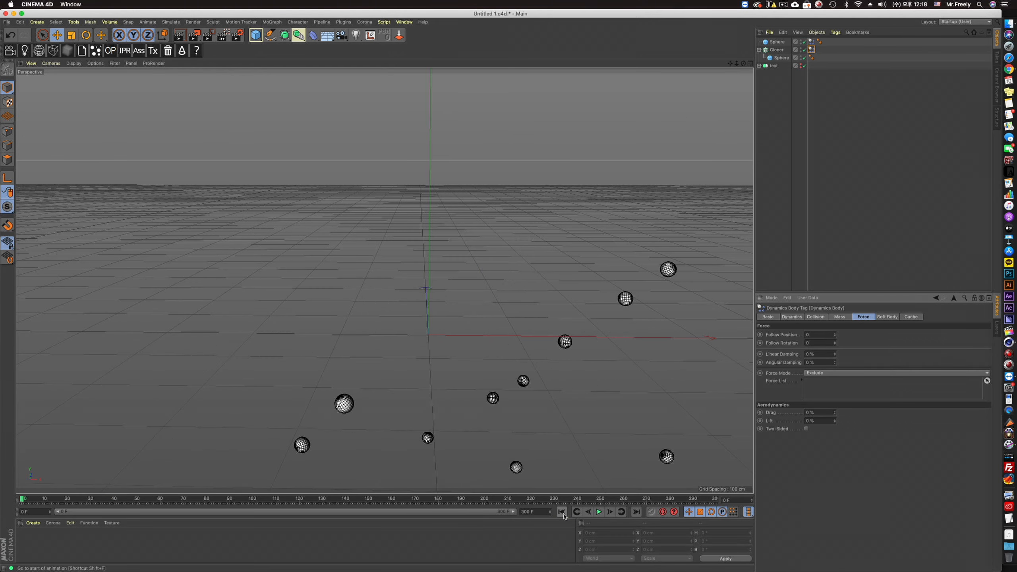
click(561, 512)
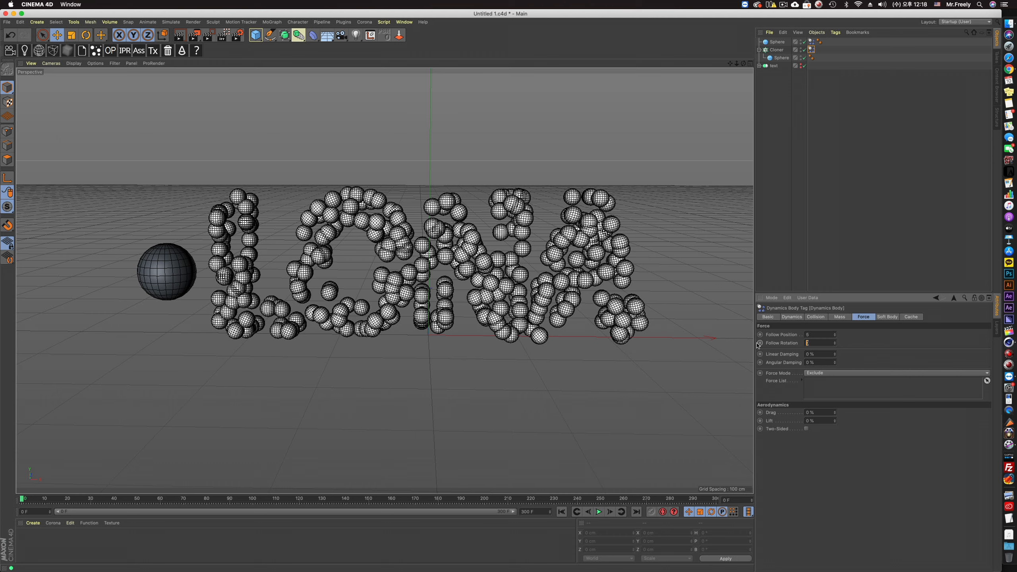
Play the simulation with the cloner's Follow Position at 5, and set Follow Position to 0.
click(599, 511)
click(598, 511)
double_click(820, 335)
text(0)
key(Return)
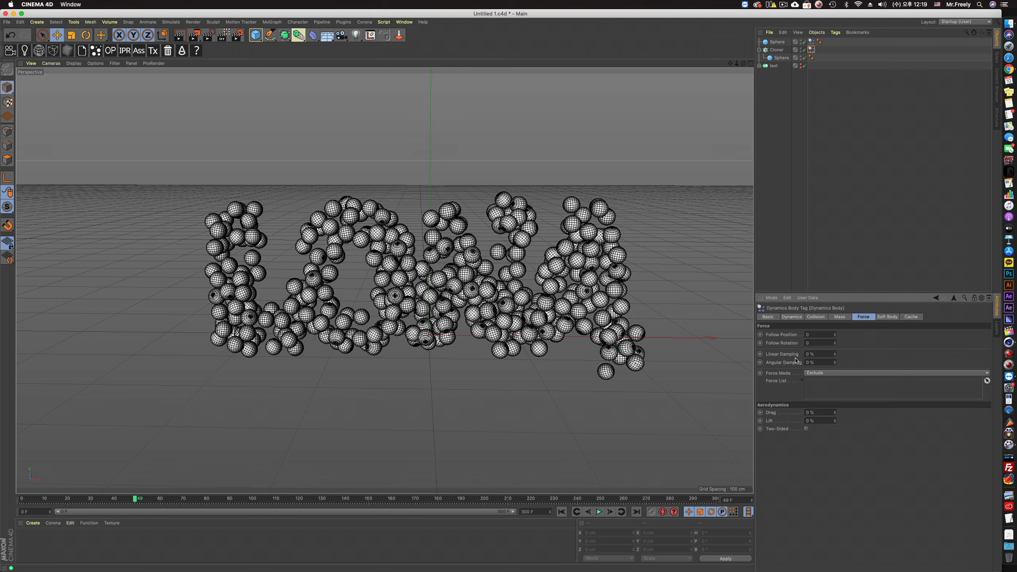
Set the cloner's Linear Damping to 100% and play the simulation from the first frame, returning to the start.
click(828, 354)
click(561, 511)
click(599, 512)
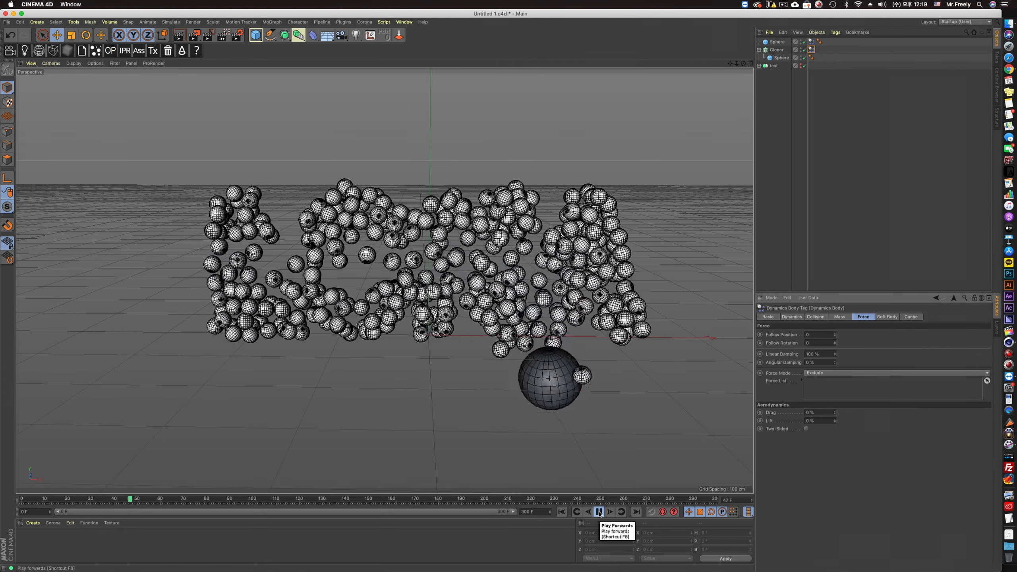
click(599, 512)
click(562, 512)
Set the cloner's Angular Damping to 100% and play the large sphere's collision from the first frame.
click(599, 511)
click(599, 511)
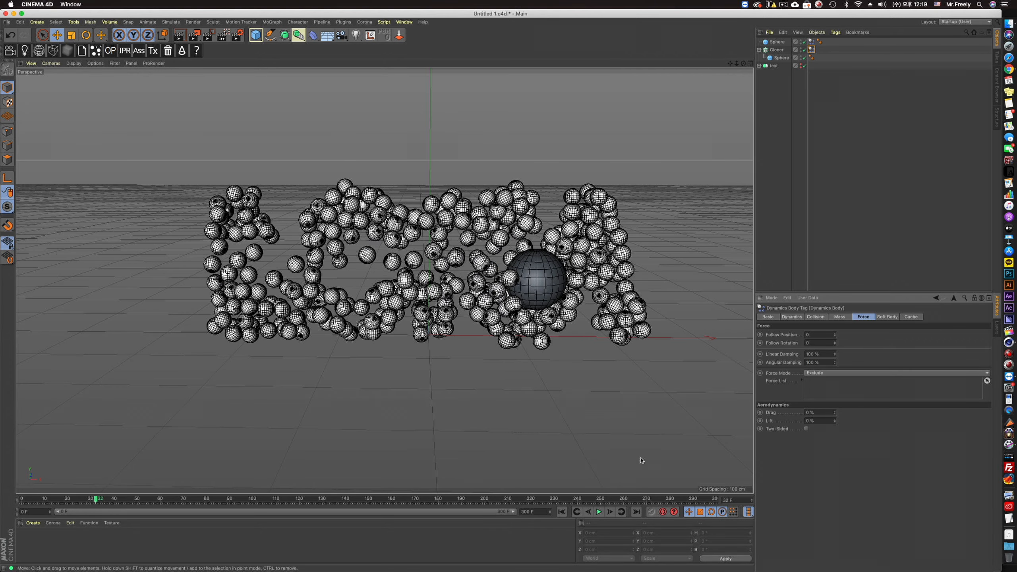
click(561, 512)
click(599, 512)
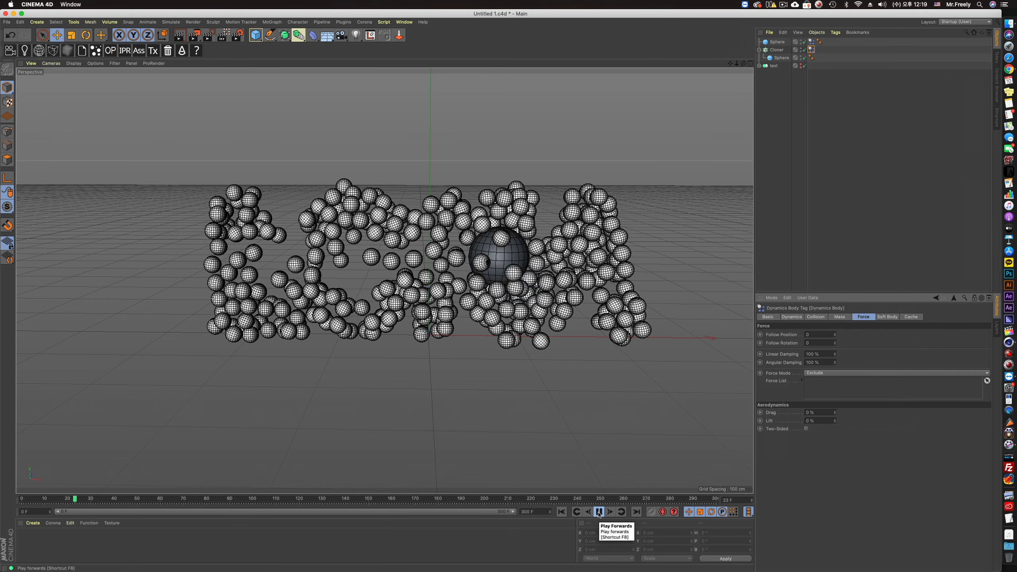
click(599, 512)
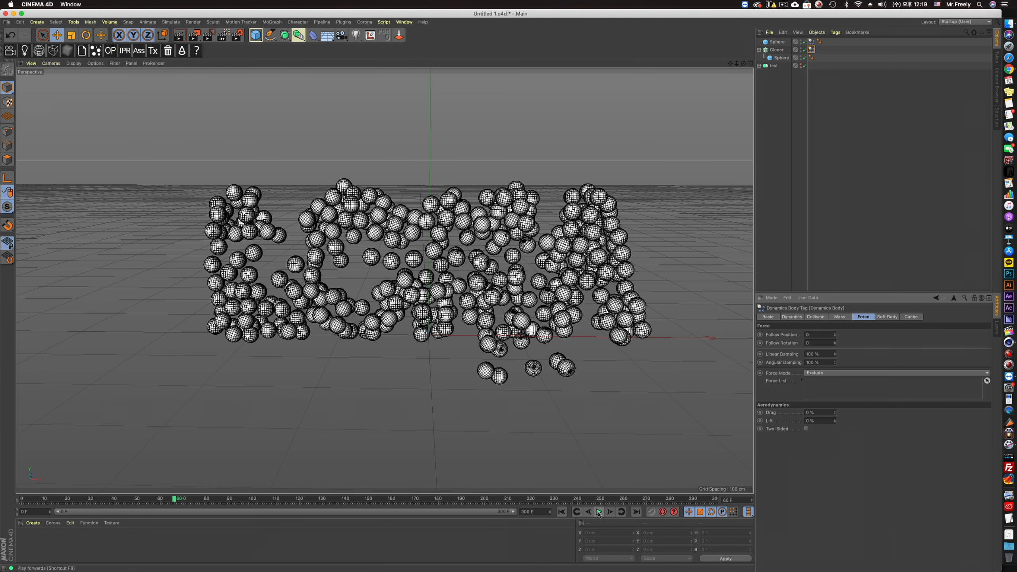
click(599, 512)
Replay the collision from the first frame several times to examine the cloned spheres' motion under full linear and angular damping.
click(561, 512)
click(599, 513)
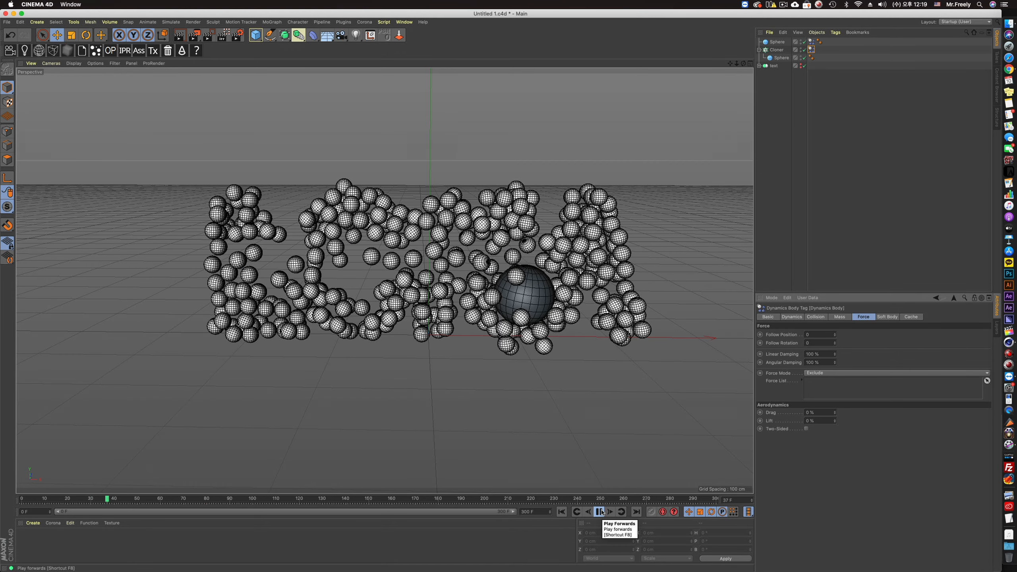
click(599, 512)
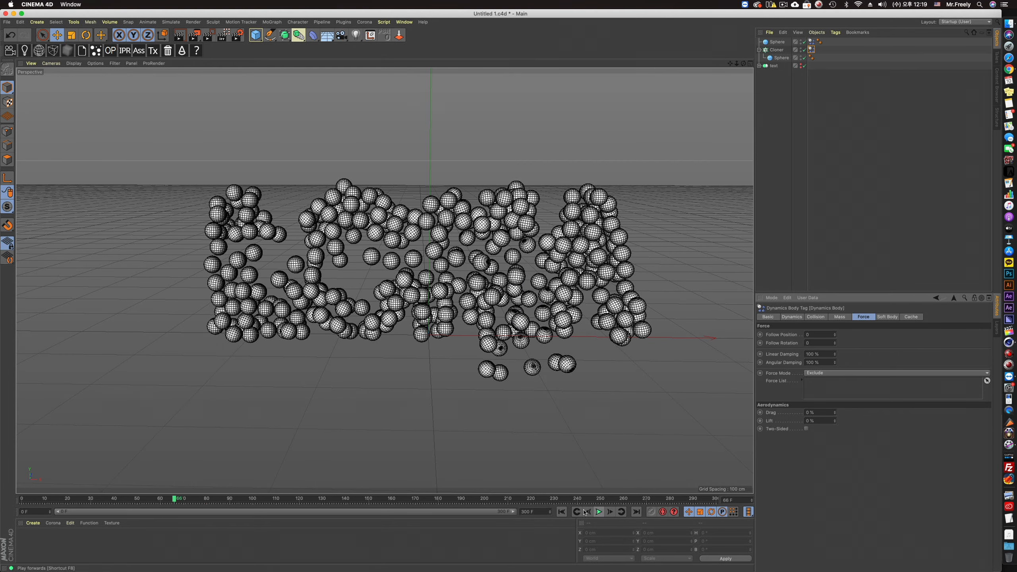
click(561, 512)
click(600, 512)
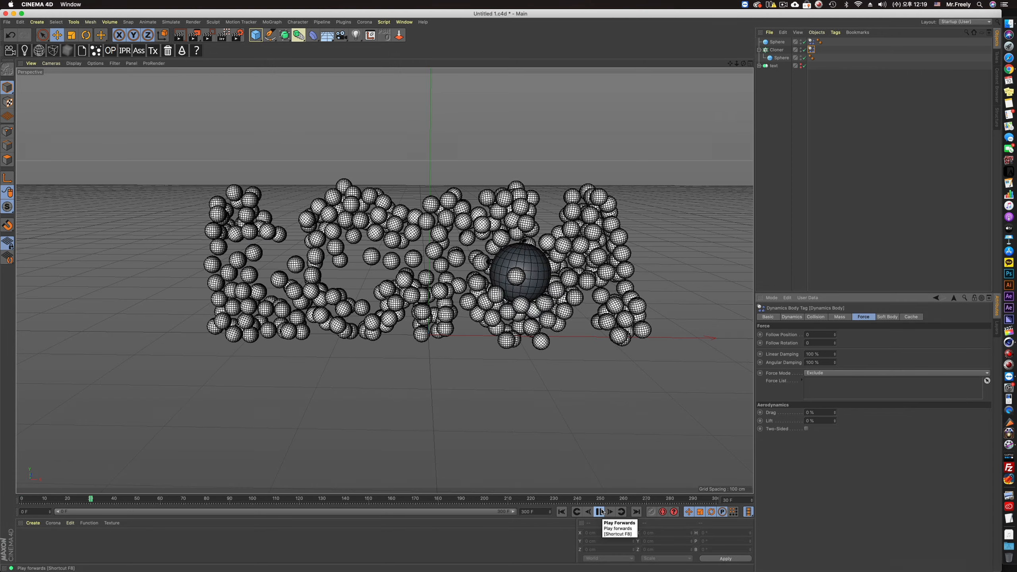
click(600, 512)
click(561, 512)
click(599, 512)
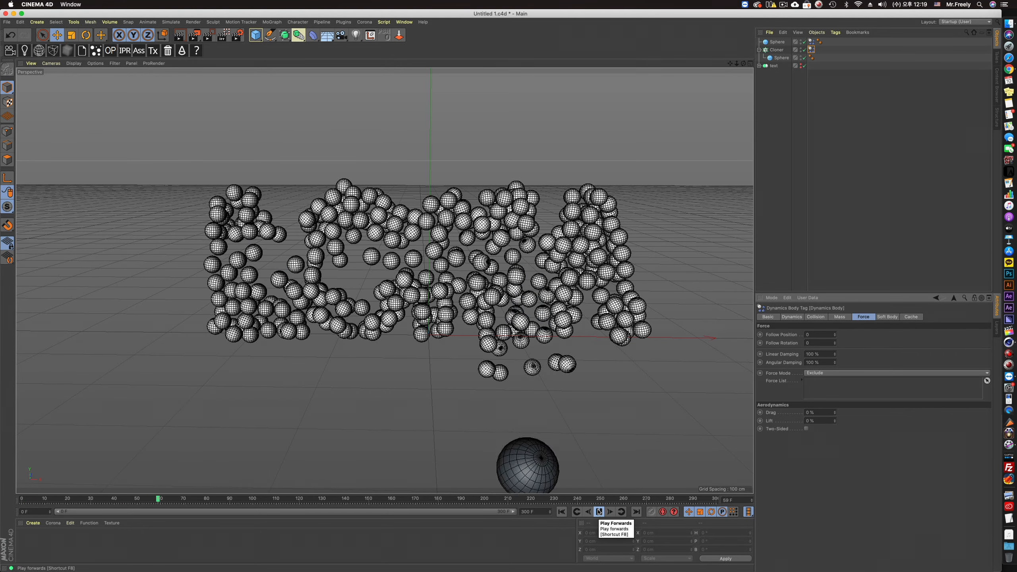
click(599, 512)
click(561, 512)
click(598, 512)
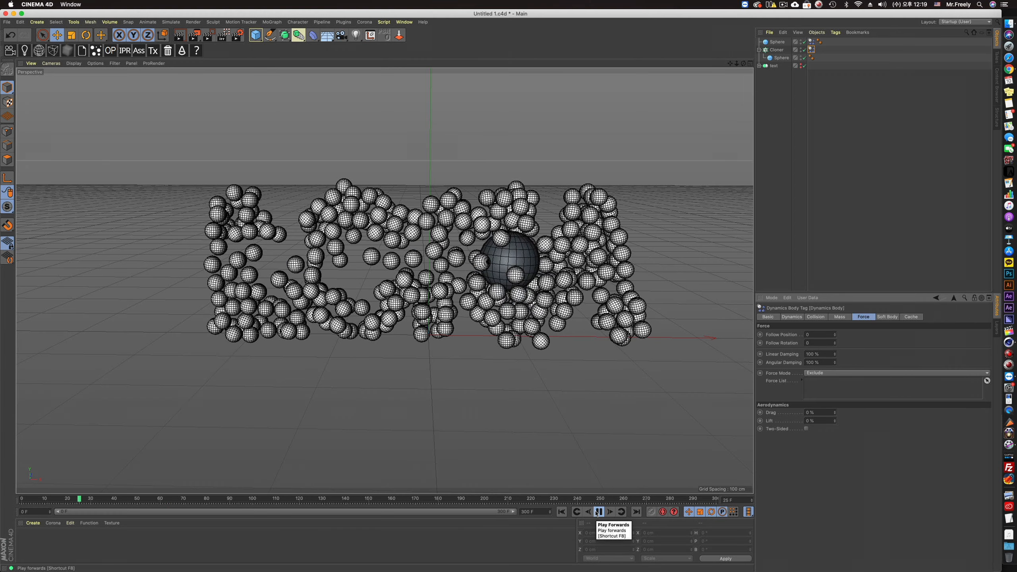
click(561, 512)
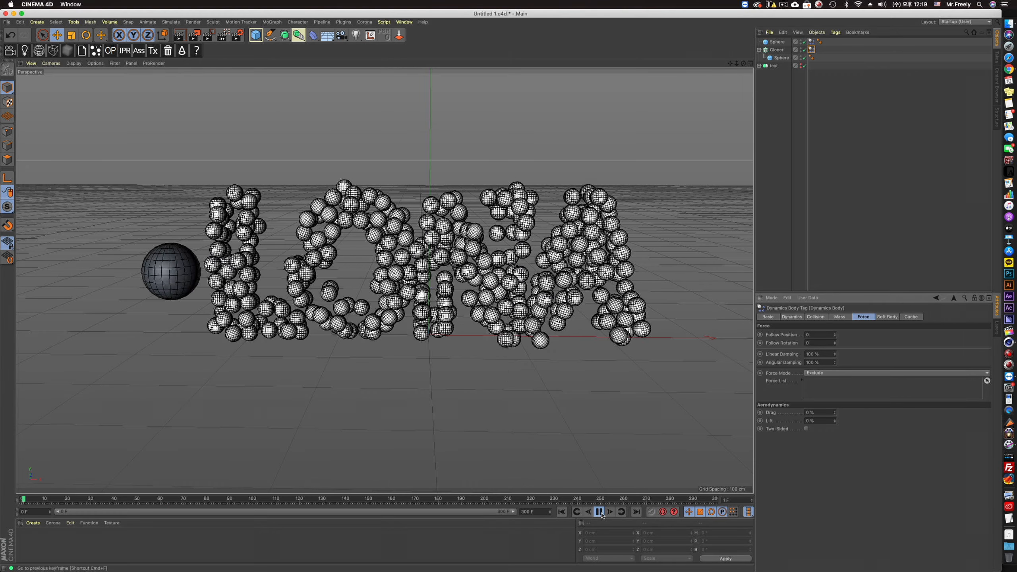
click(599, 512)
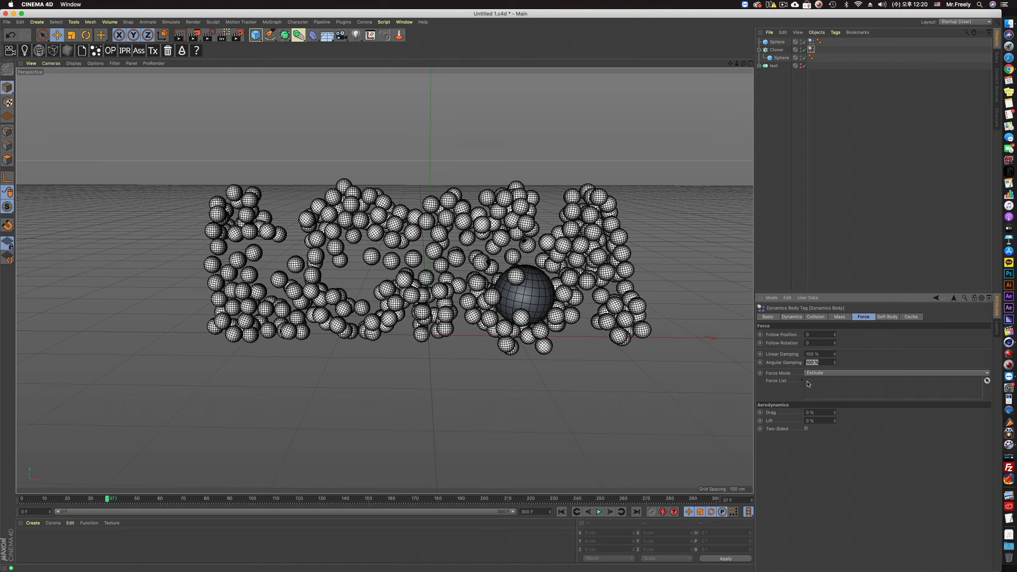
Delete the large sphere, select the cloner and play the simulation from the first frame.
click(813, 51)
click(776, 42)
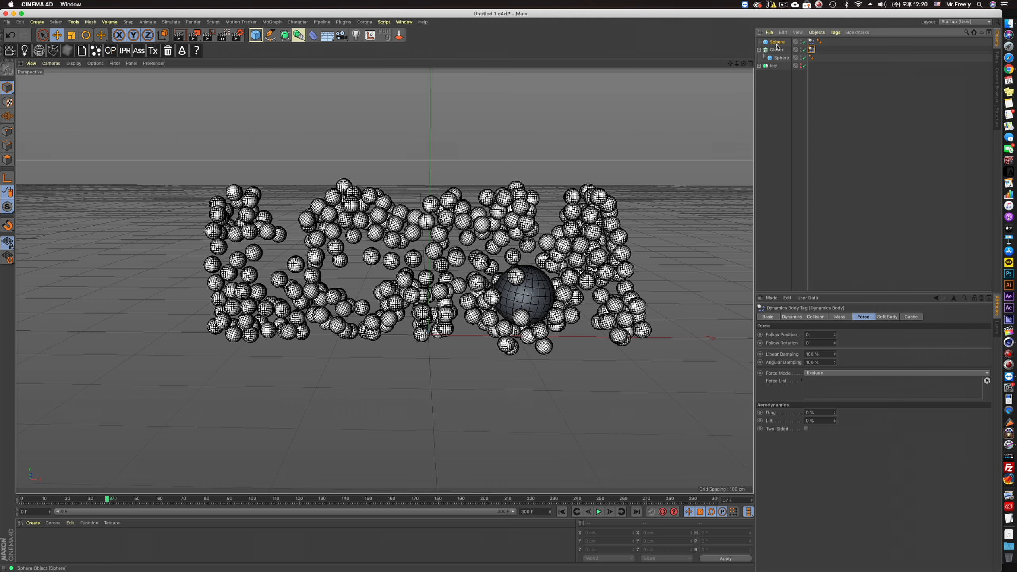
key(Delete)
click(776, 42)
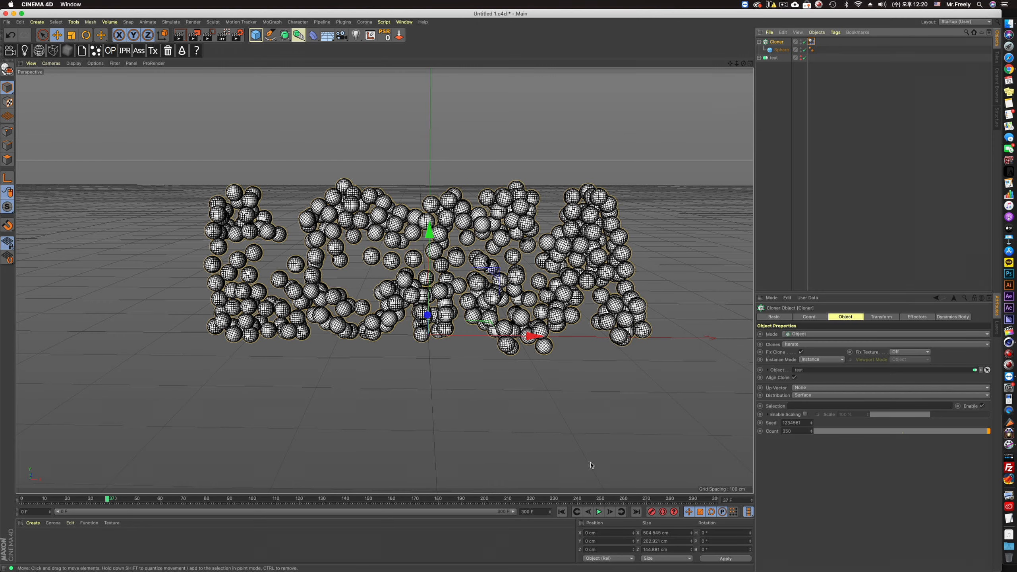
click(562, 512)
click(598, 511)
click(598, 511)
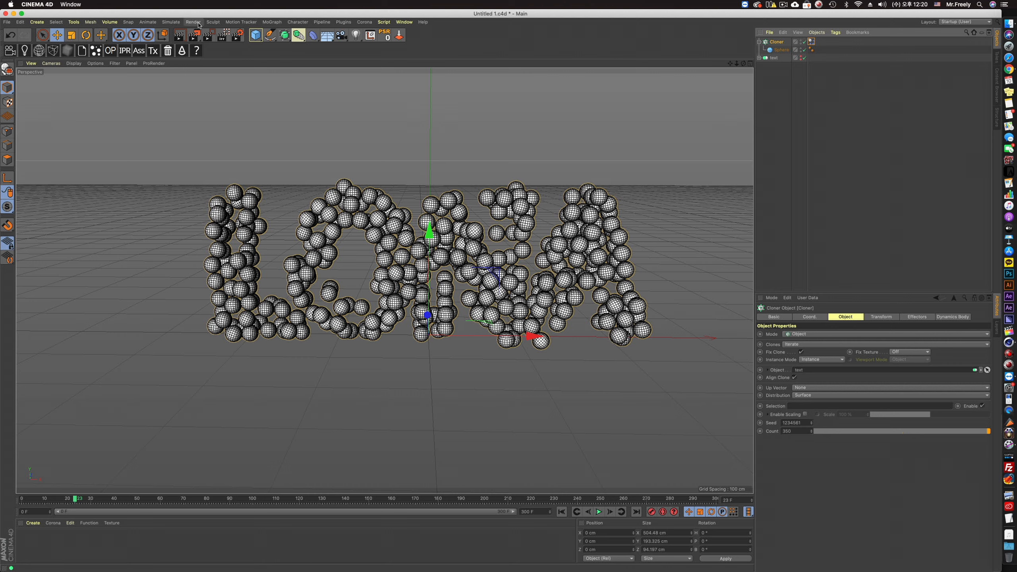
Add a Turbulence particle force to the scene.
click(811, 42)
click(170, 22)
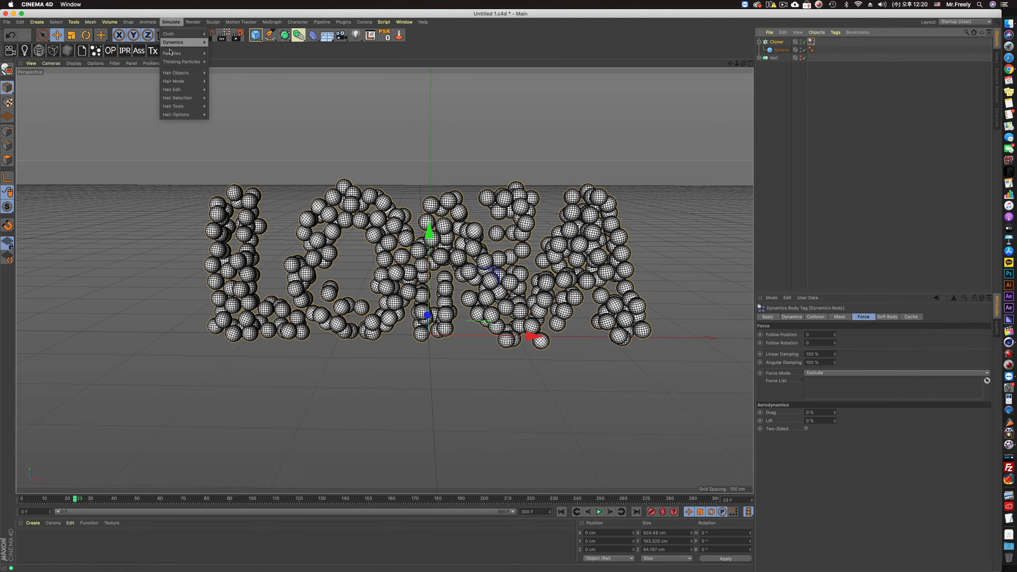
mouse_move(175, 53)
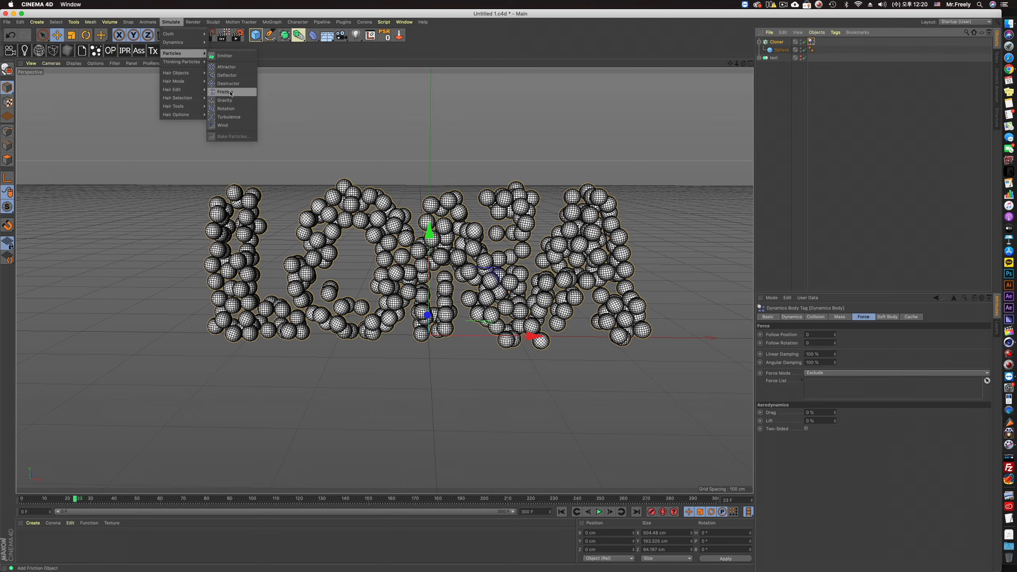
click(229, 117)
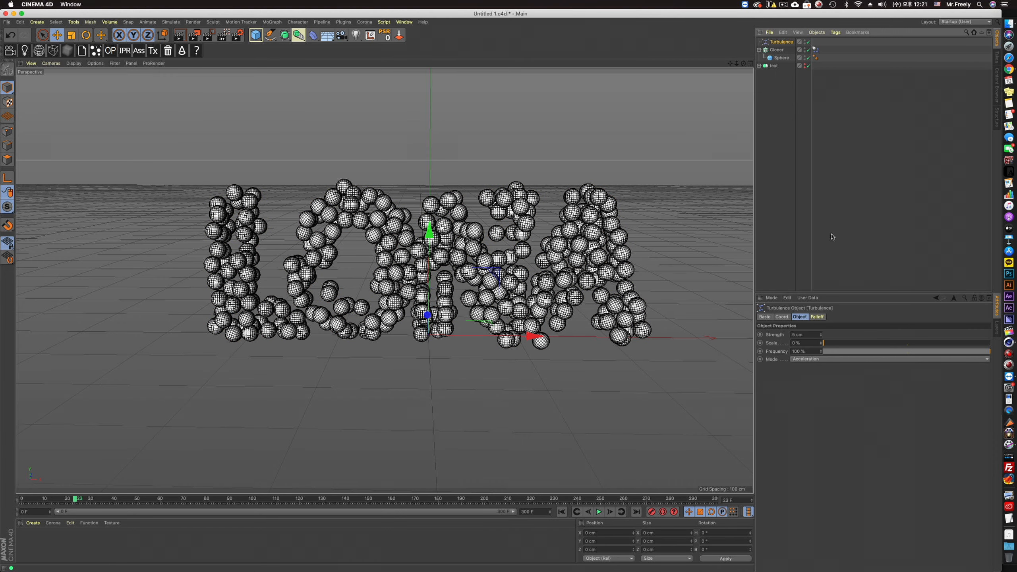
Set the cloner's Dynamics Body Force Mode to Include, add Turbulence to its Force List and start playback.
click(815, 49)
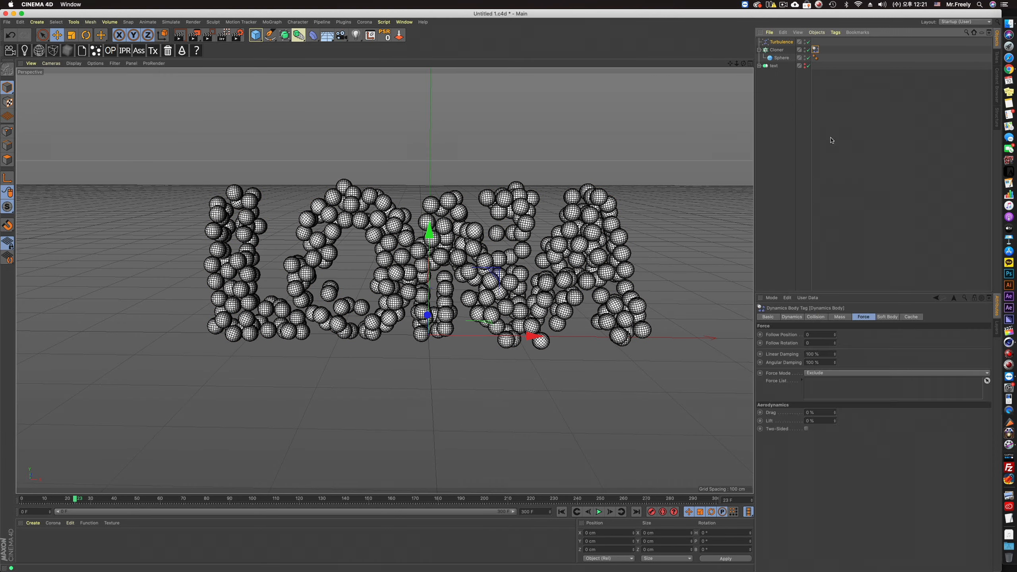
click(821, 373)
click(821, 381)
drag(798, 55, 823, 399)
click(599, 512)
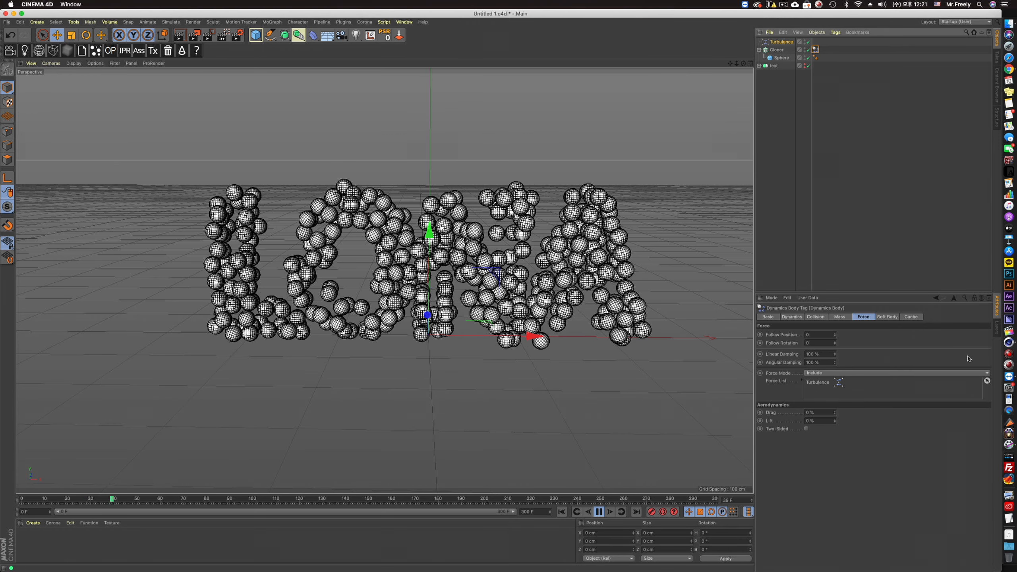
Set the Turbulence object's strength to 50 cm and raise its scale while the simulation plays.
click(780, 42)
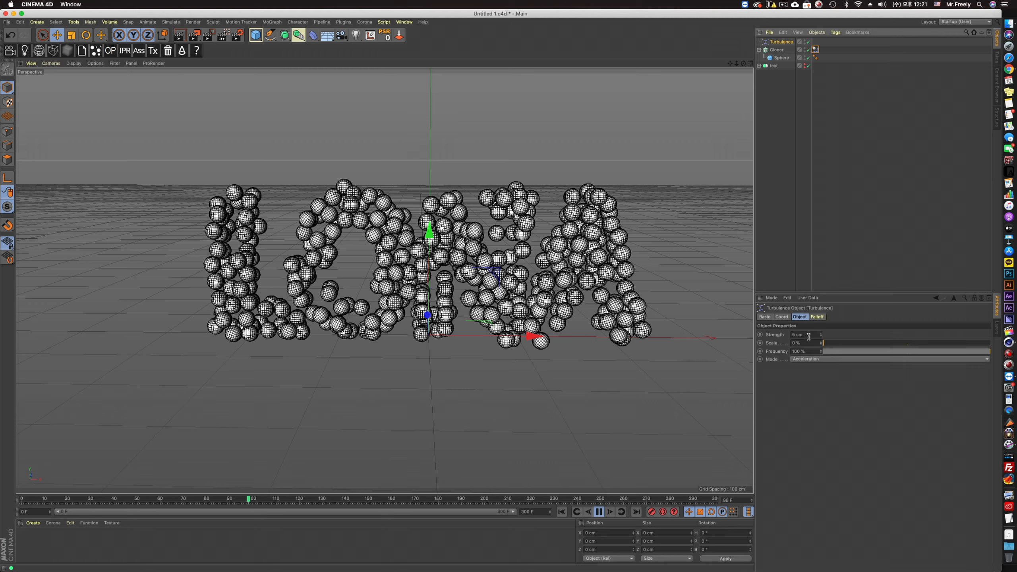
double_click(805, 334)
text(50)
key(Return)
drag(835, 343, 852, 343)
Set the cloner's Dynamics Body Linear Damping and Angular Damping to 0% and restart the simulation from the first frame.
click(801, 50)
click(808, 50)
click(814, 49)
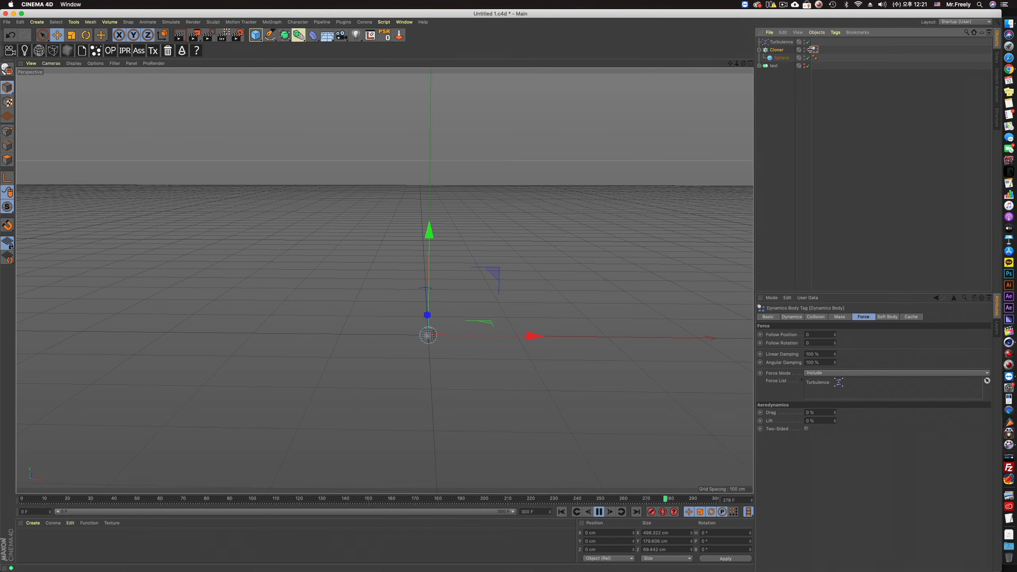
click(807, 49)
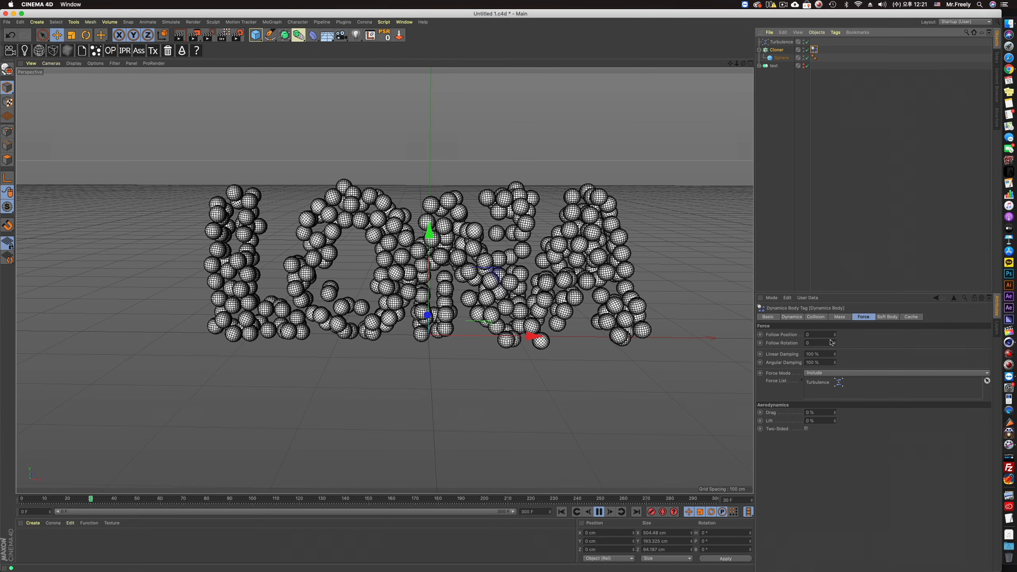
drag(820, 354, 716, 358)
text(0)
double_click(816, 363)
text(0)
key(Return)
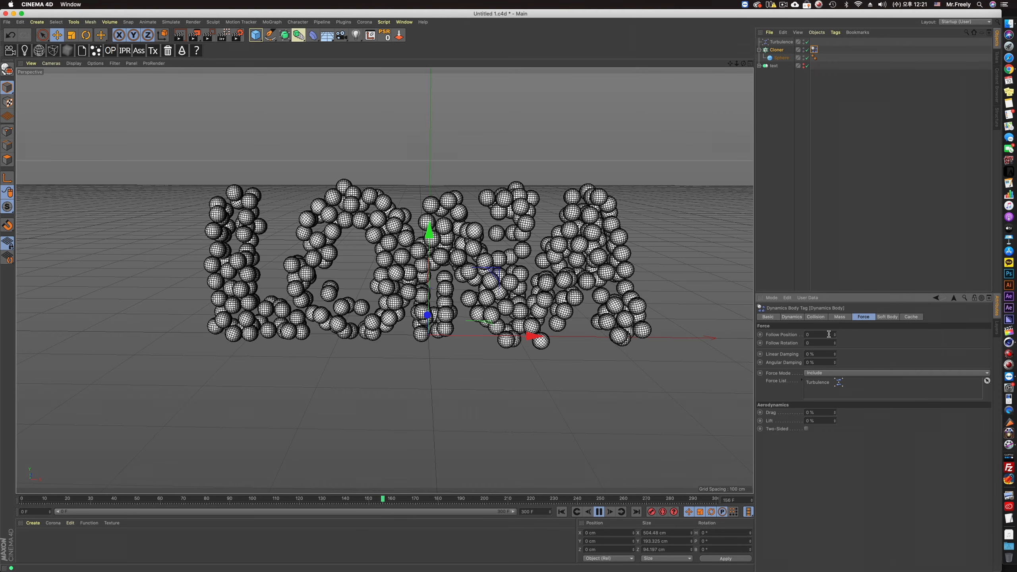
click(562, 512)
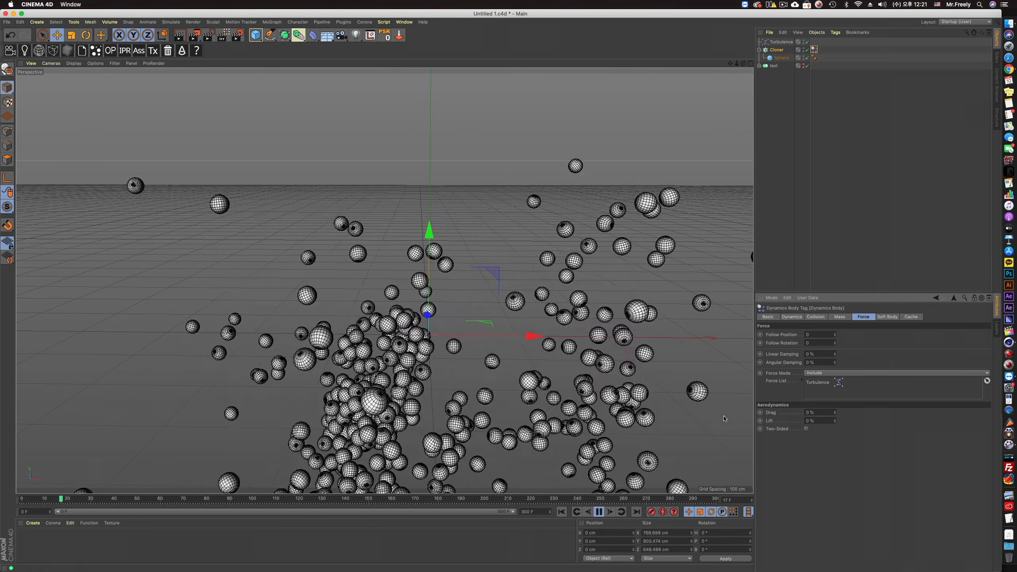
Set the Dynamics Body's Follow Position to 5 while the simulation plays.
double_click(817, 334)
text(5)
key(Return)
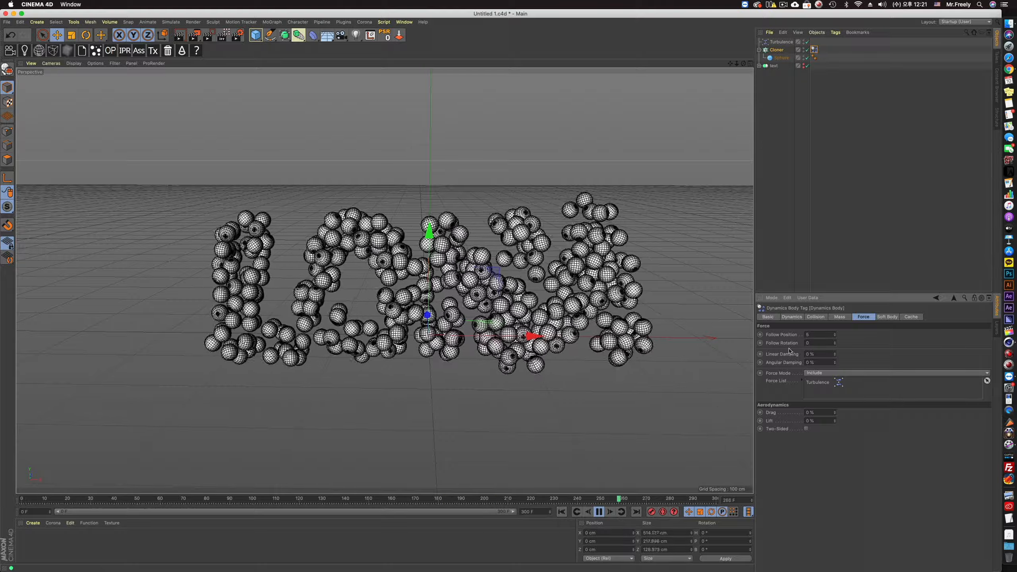
double_click(813, 335)
key(Return)
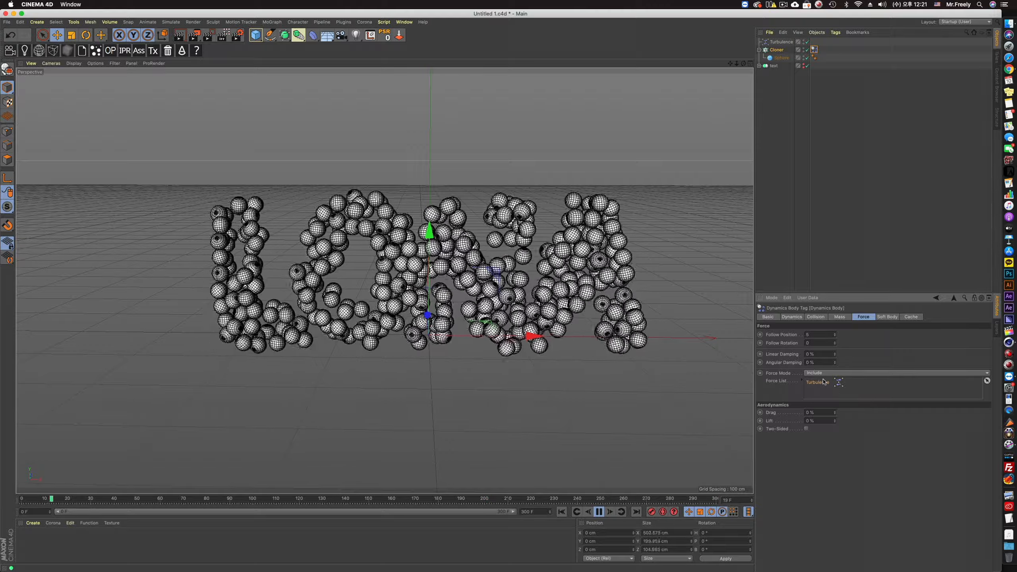
Remove Turbulence from the Force List and add an Attractor particle force to the scene.
key(Delete)
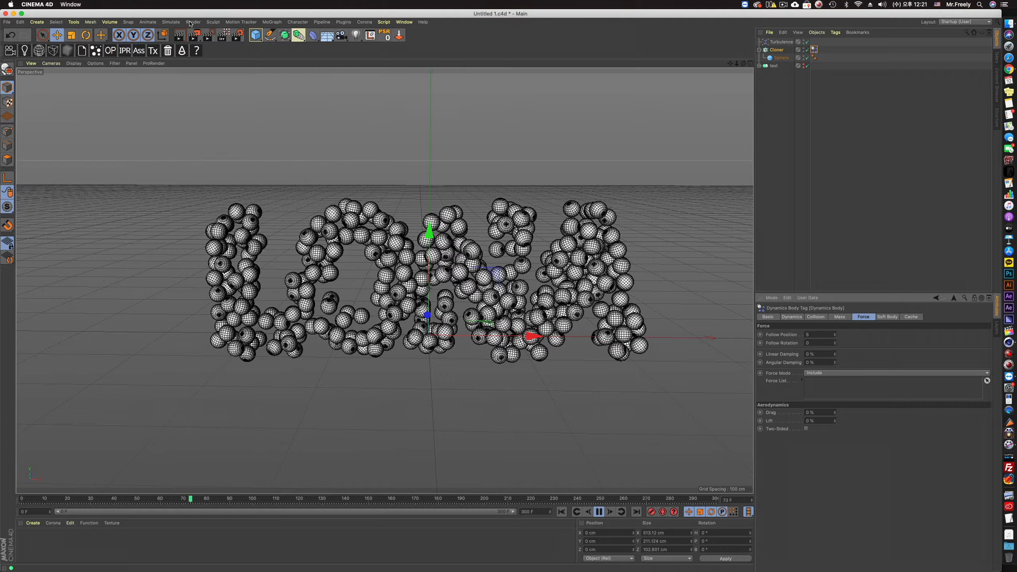
click(191, 22)
mouse_move(171, 21)
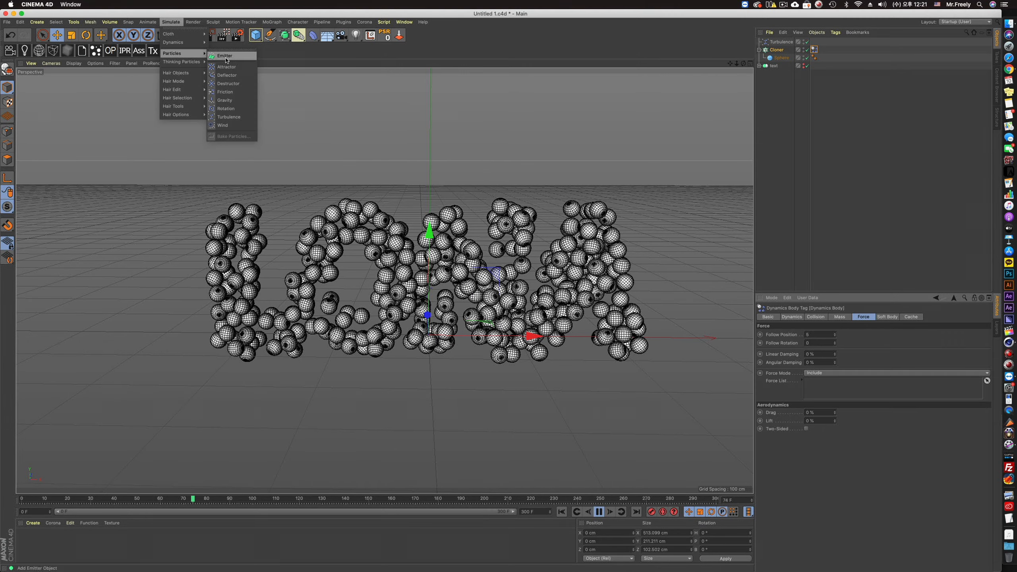
click(226, 66)
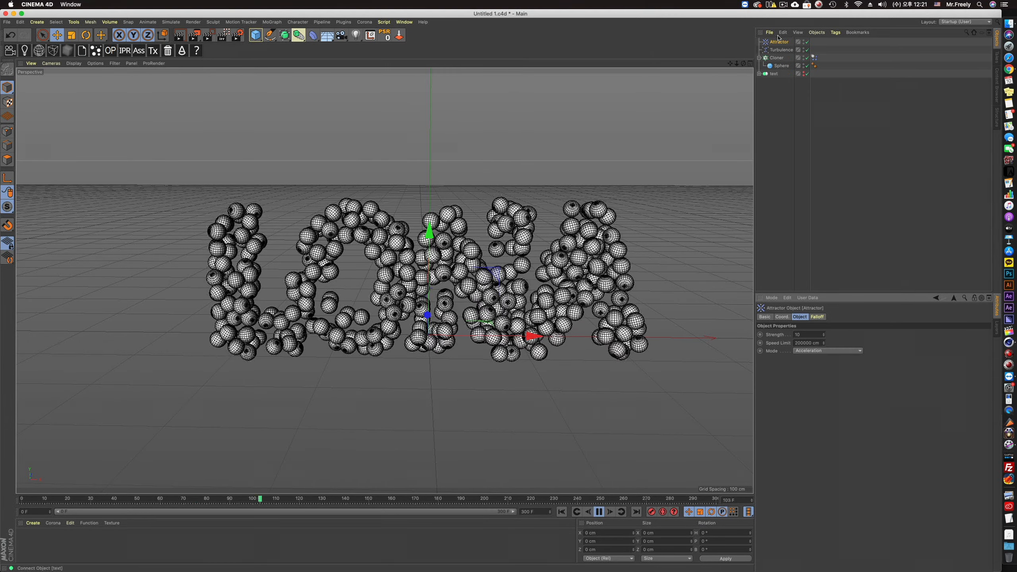
Add the Attractor to the cloner's Force List and move the cloner up and left of the text.
click(814, 57)
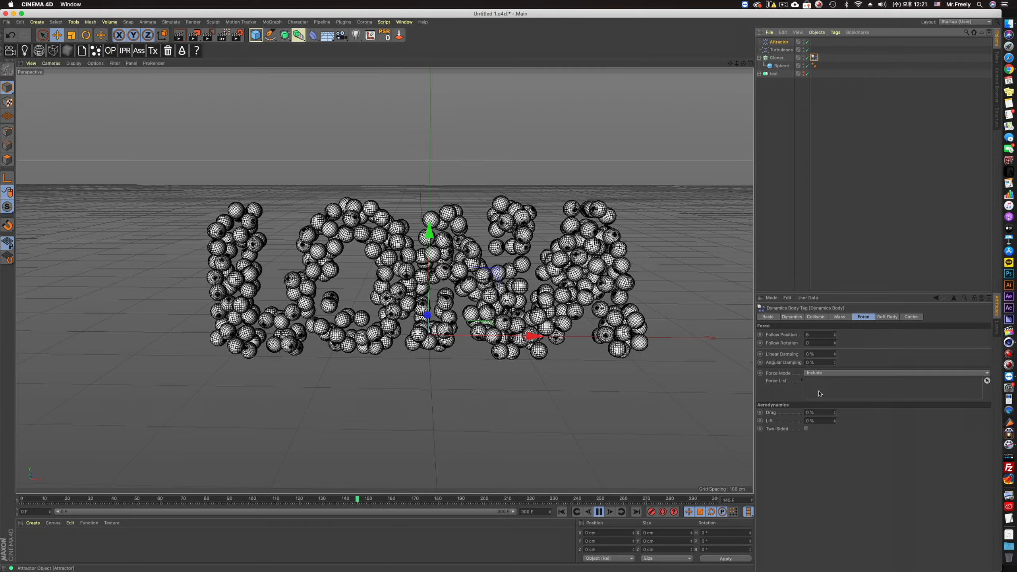
drag(818, 394, 818, 388)
click(505, 294)
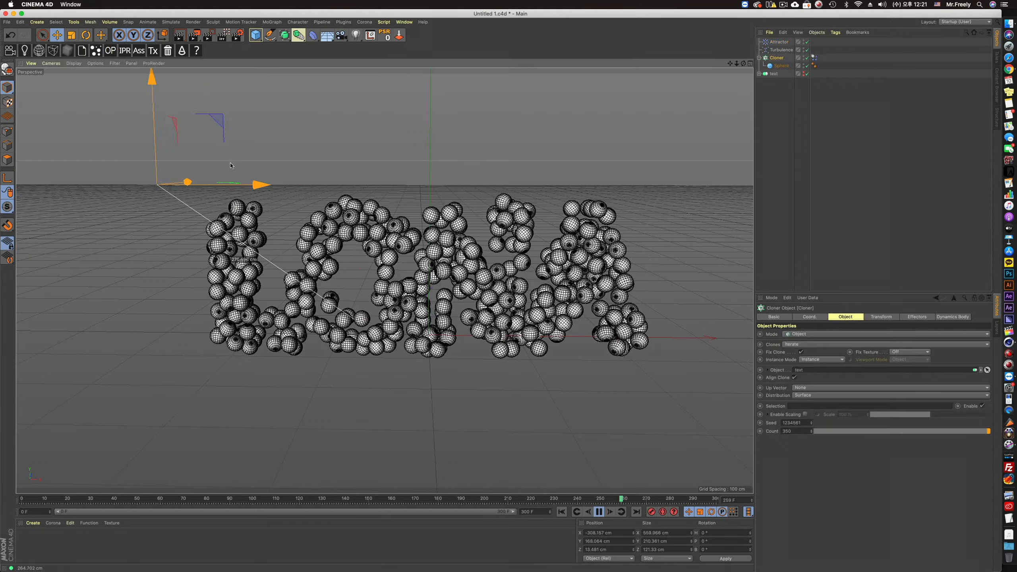
drag(242, 165, 209, 166)
Delete the Turbulence object and reopen the cloner's Dynamics Body force settings.
click(780, 50)
key(Delete)
click(813, 50)
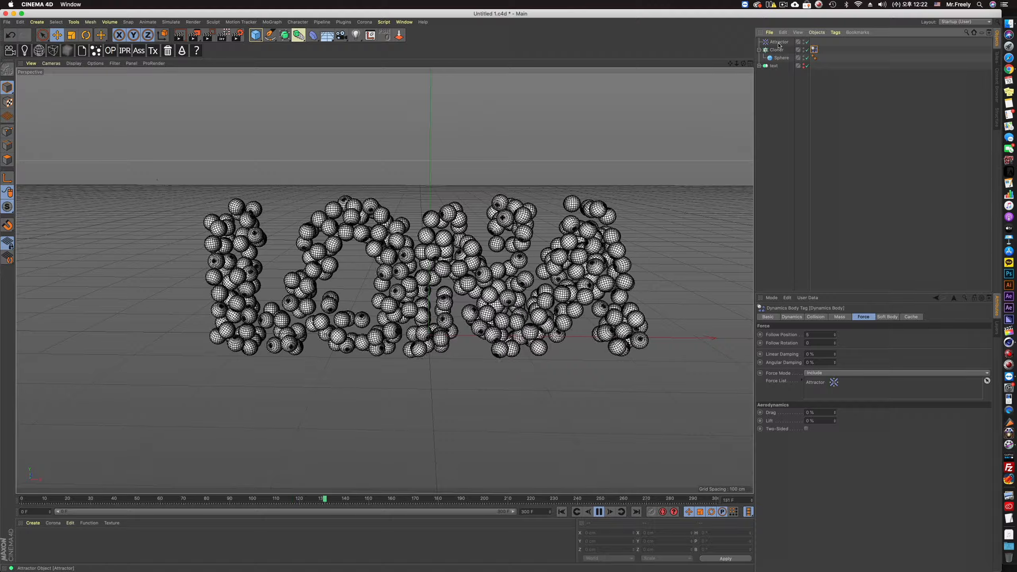
Set the Attractor's strength to 100 and move it to the lower right of the LONA text during playback.
click(779, 42)
click(809, 335)
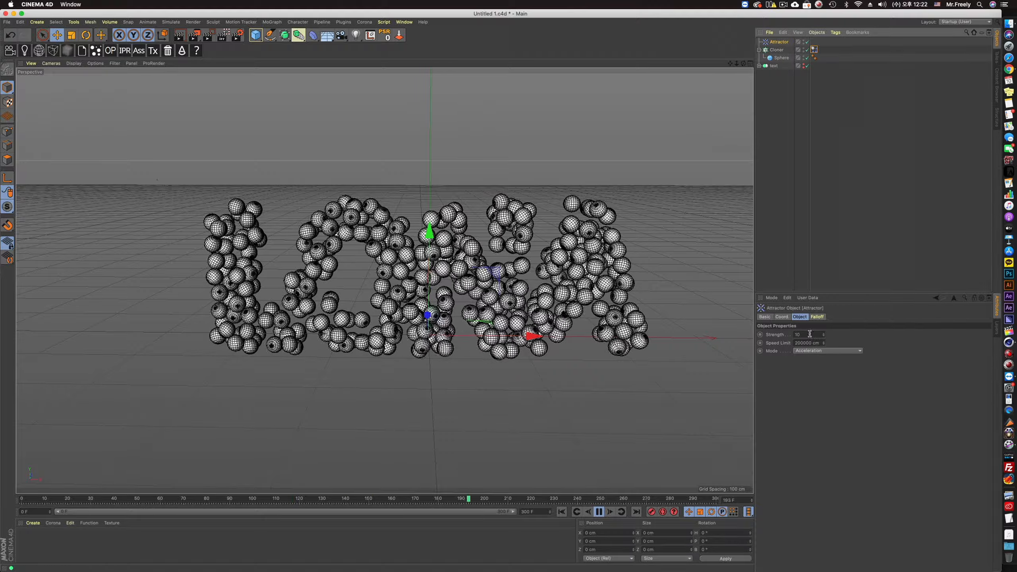
text(100)
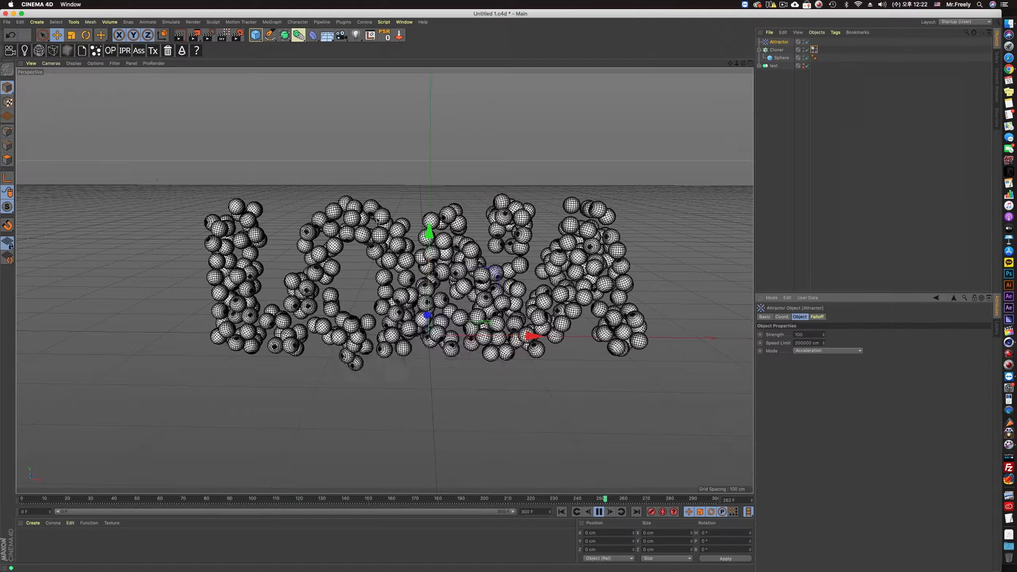
drag(484, 269, 718, 356)
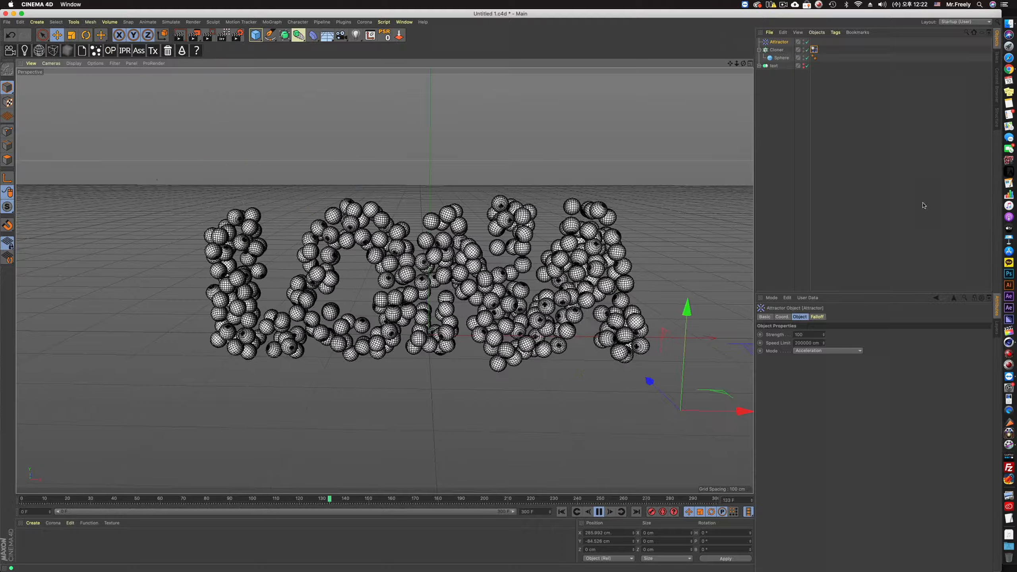
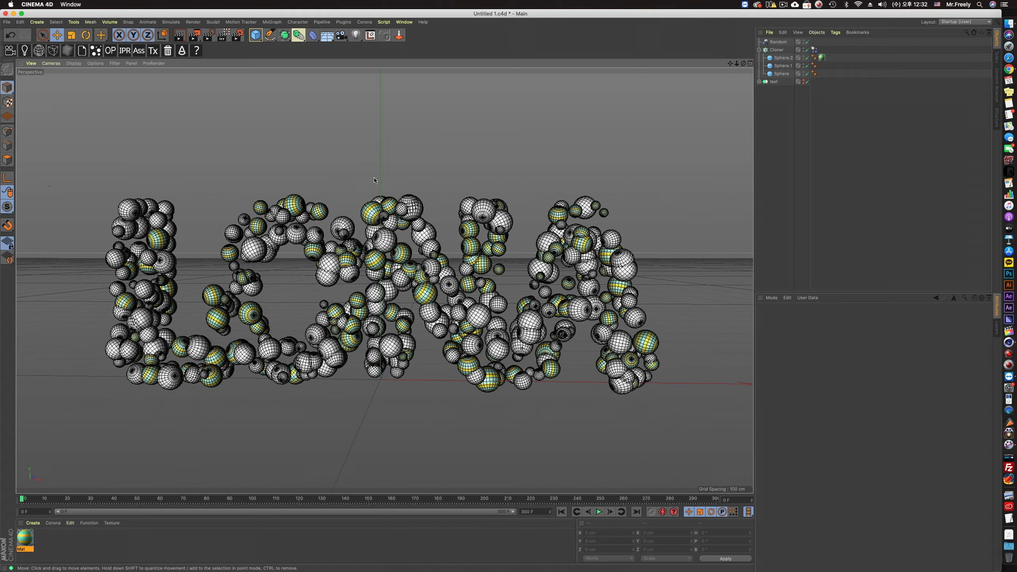
Add a light with Shadow Maps (Soft) shadows and a 1000x1000 shadow map.
click(355, 36)
scroll(402, 260, down, 3)
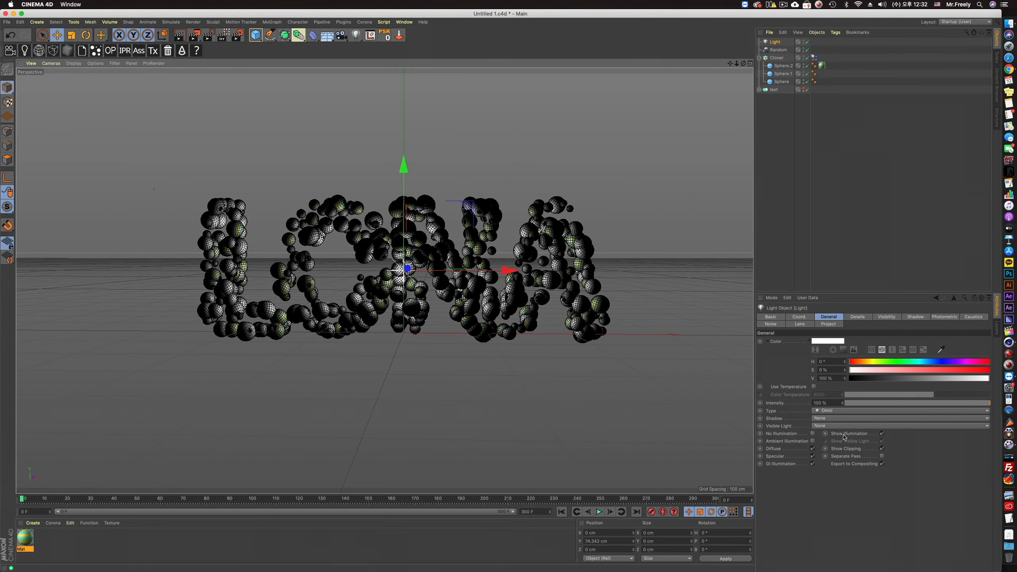
click(835, 420)
click(836, 427)
click(920, 319)
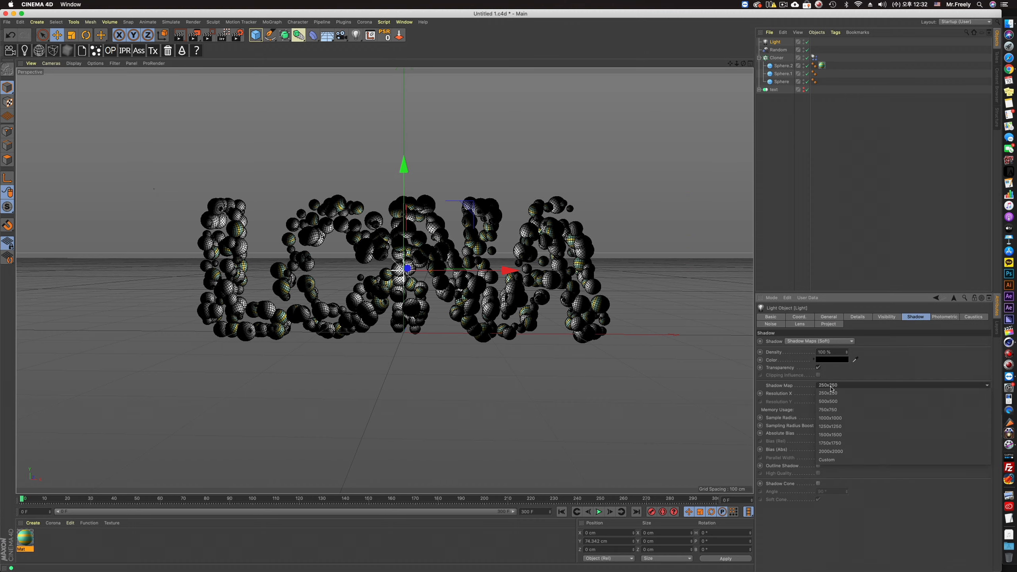
click(820, 417)
Set the light's falloff to Inverse Square (Physically Accurate) and render a preview of the view.
click(856, 316)
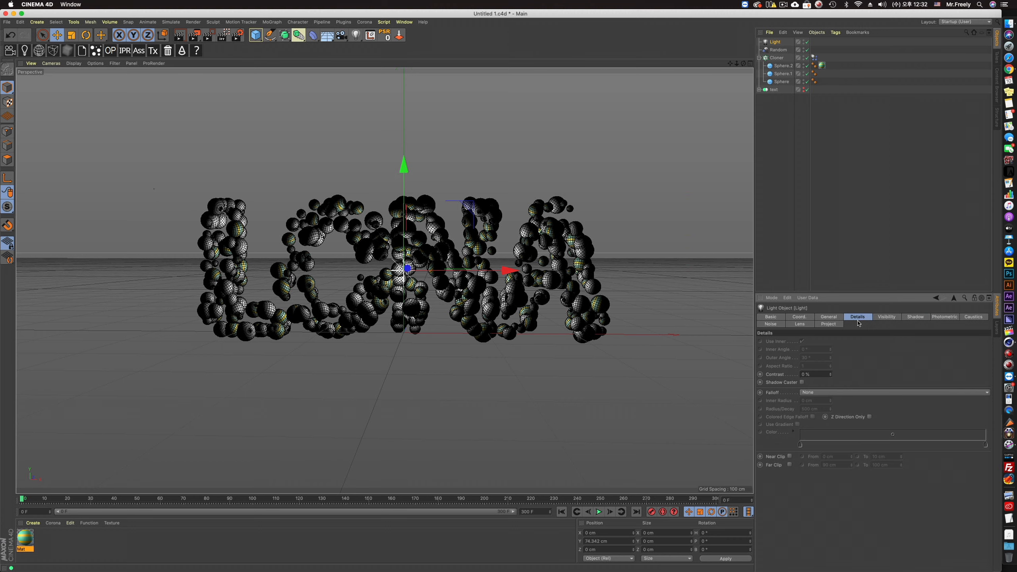
click(819, 392)
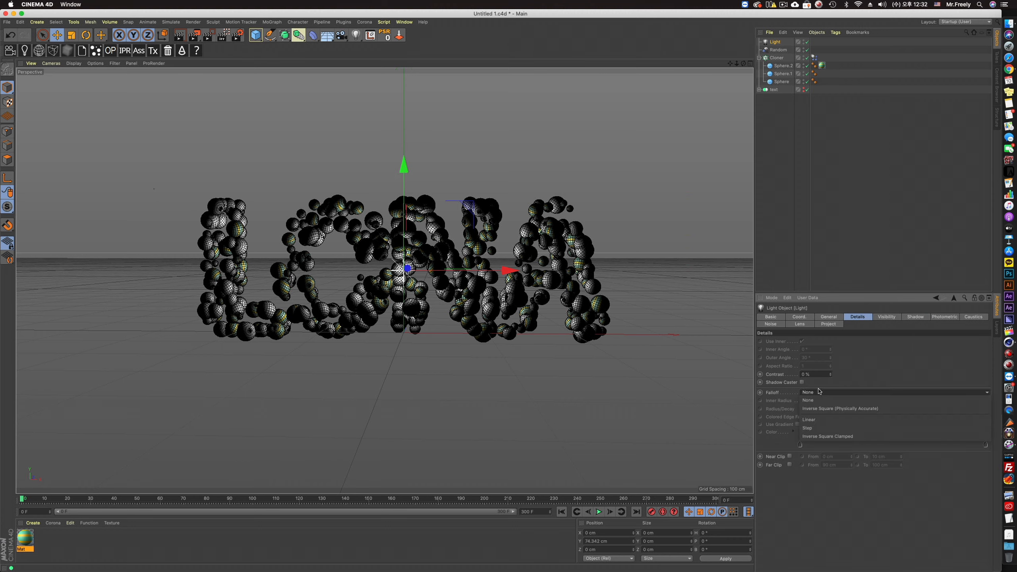
click(843, 409)
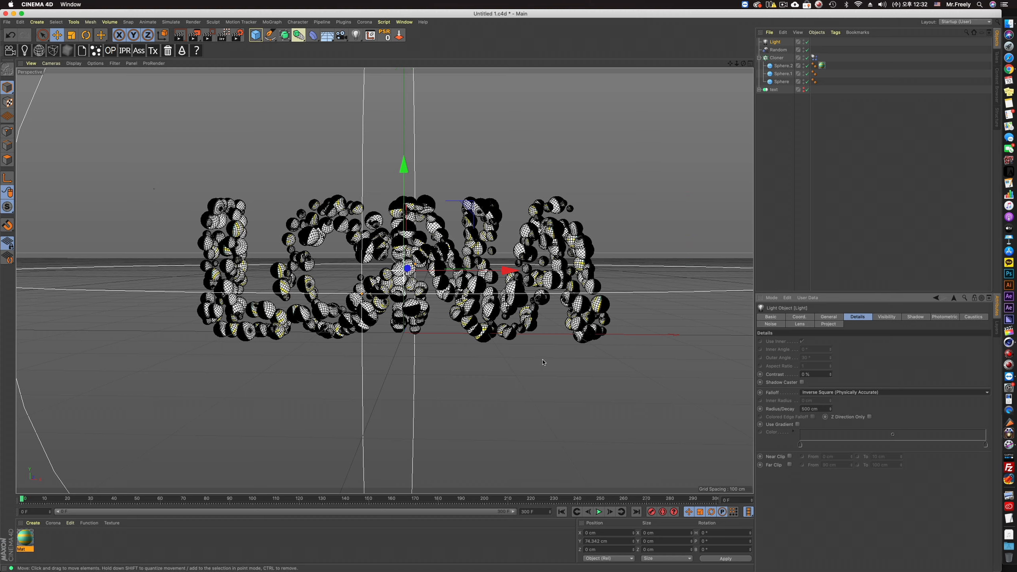
scroll(476, 280, down, 3)
key(super+r)
scroll(418, 162, up, 2)
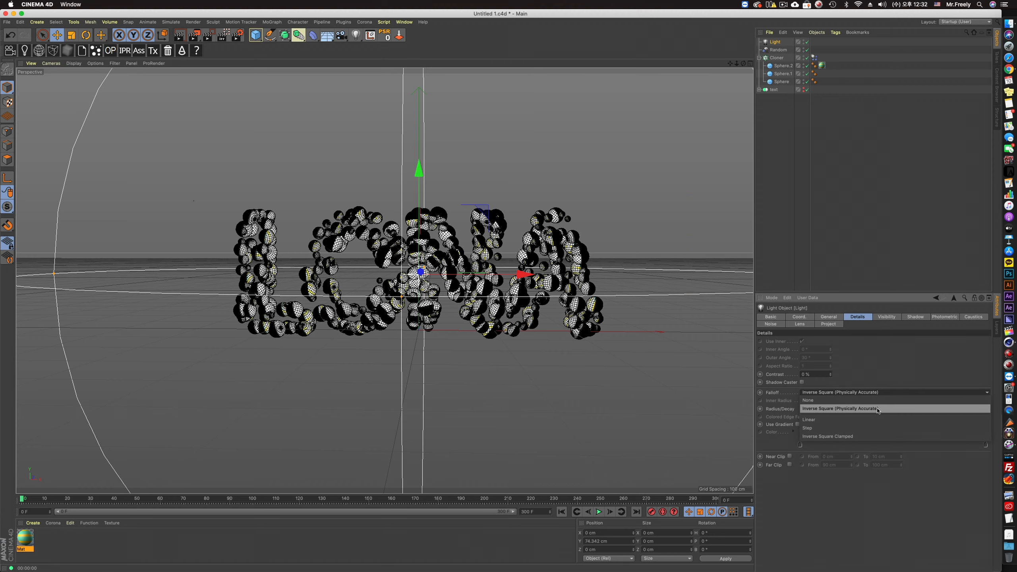
Set the light's Radius/Decay to about 577 cm and raise the light above the text.
drag(830, 410, 832, 398)
scroll(583, 362, down, 2)
drag(560, 245, 544, 154)
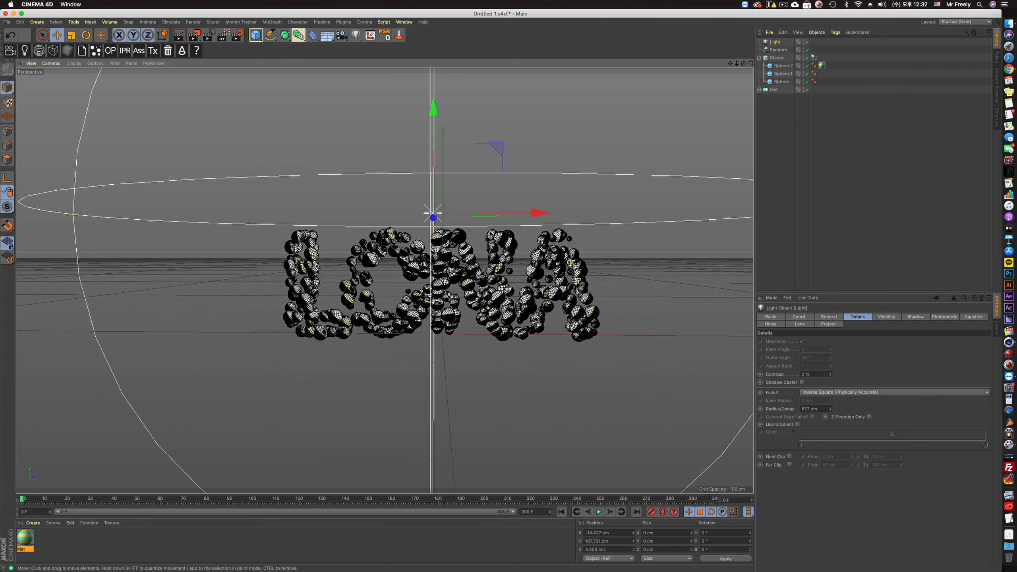
Lower the light's intensity to about 79% and render a preview of the view.
click(836, 318)
mouse_move(924, 407)
mouse_down()
mouse_move(858, 405)
mouse_move(953, 406)
mouse_up()
key(super+r)
key(super+r)
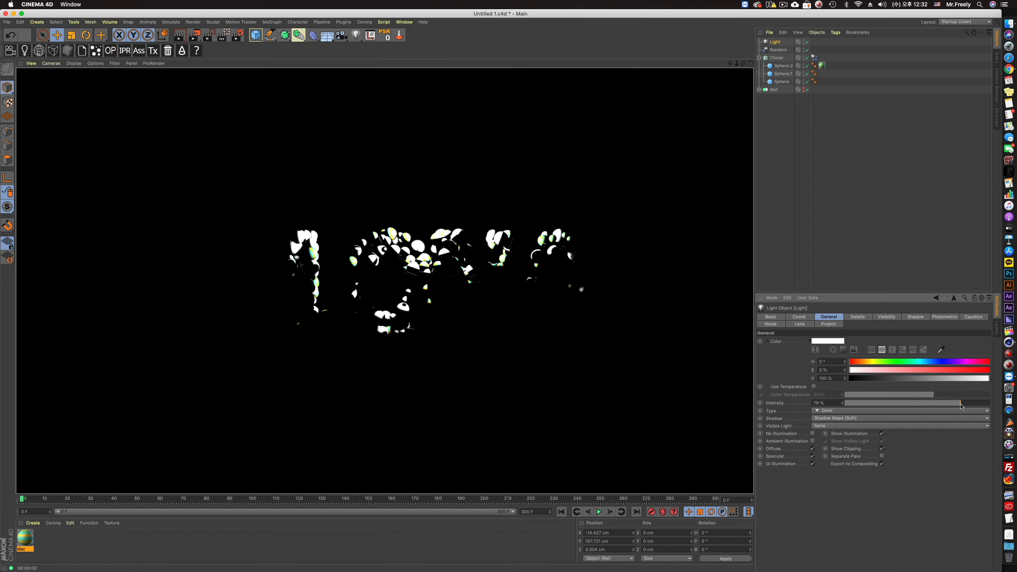
Move the light higher and in front of the text, to about -422 cm in Z, and render a preview.
mouse_move(400, 208)
alt+mouse_down()
mouse_move(448, 200)
mouse_move(340, 272)
alt+mouse_up()
key(super+r)
alt+drag(400, 285, 450, 237)
mouse_move(518, 152)
mouse_down()
mouse_move(519, 37)
mouse_move(518, 140)
mouse_up()
key(super+r)
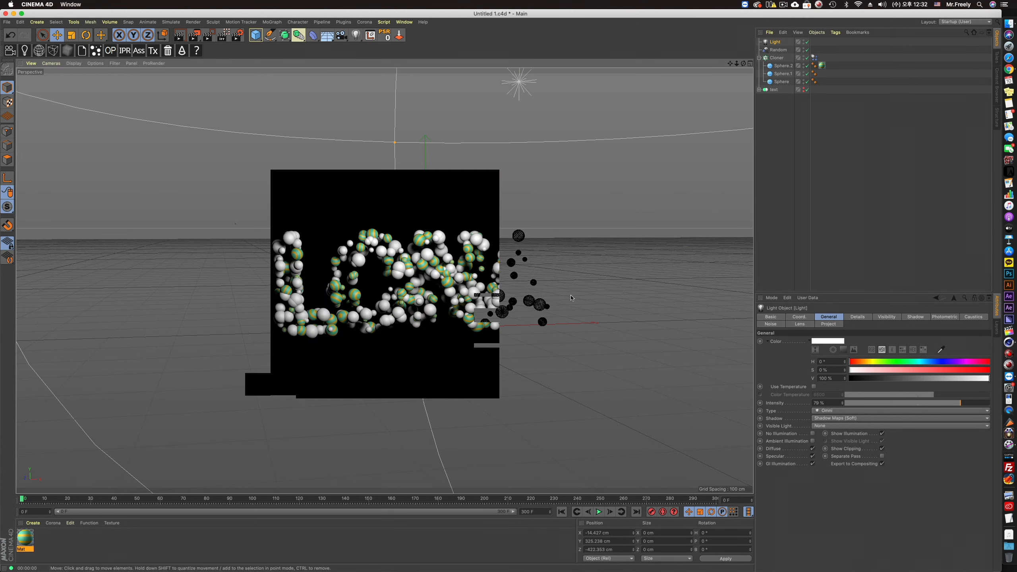
Raise the light's intensity to about 99% and preview-render the text from the original view and close up.
drag(971, 405, 989, 405)
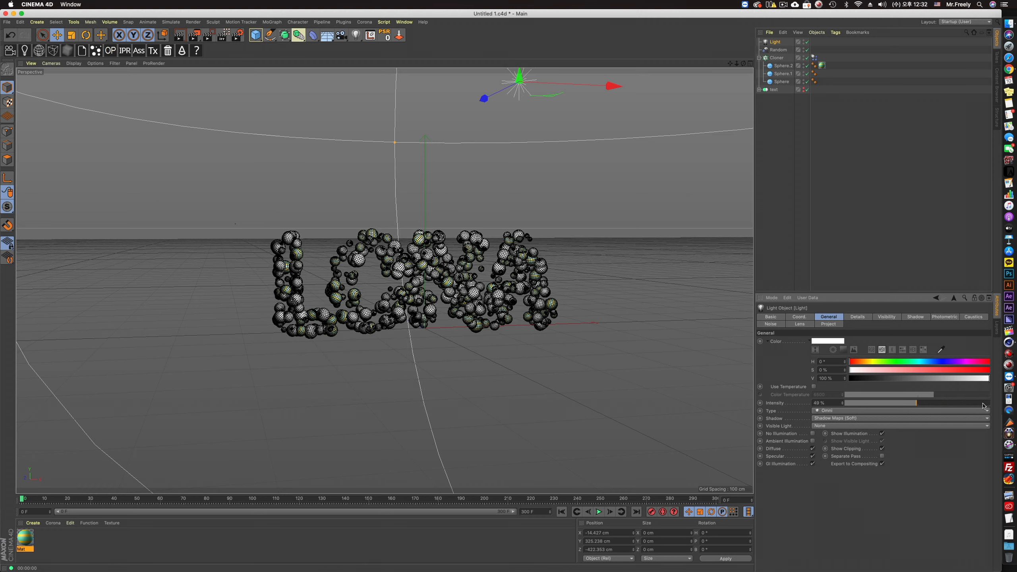
key(super+r)
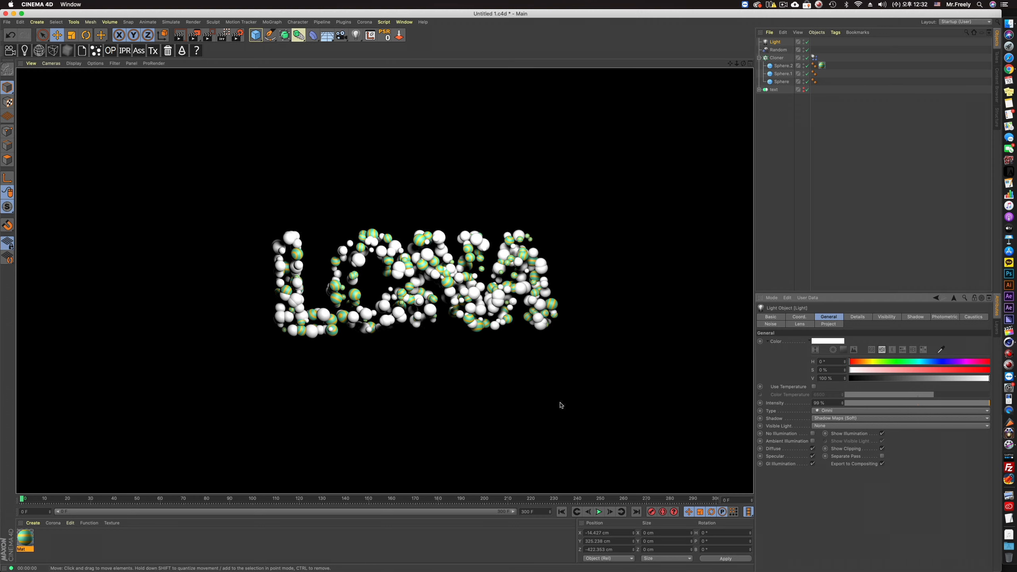
scroll(576, 341, down, 10)
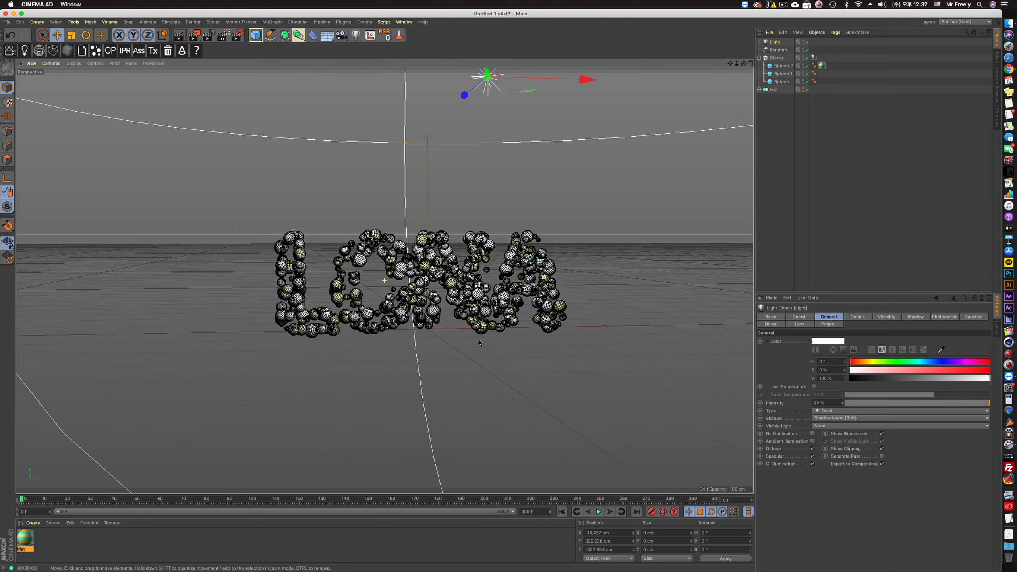
scroll(577, 341, up, 10)
scroll(516, 357, down, 3)
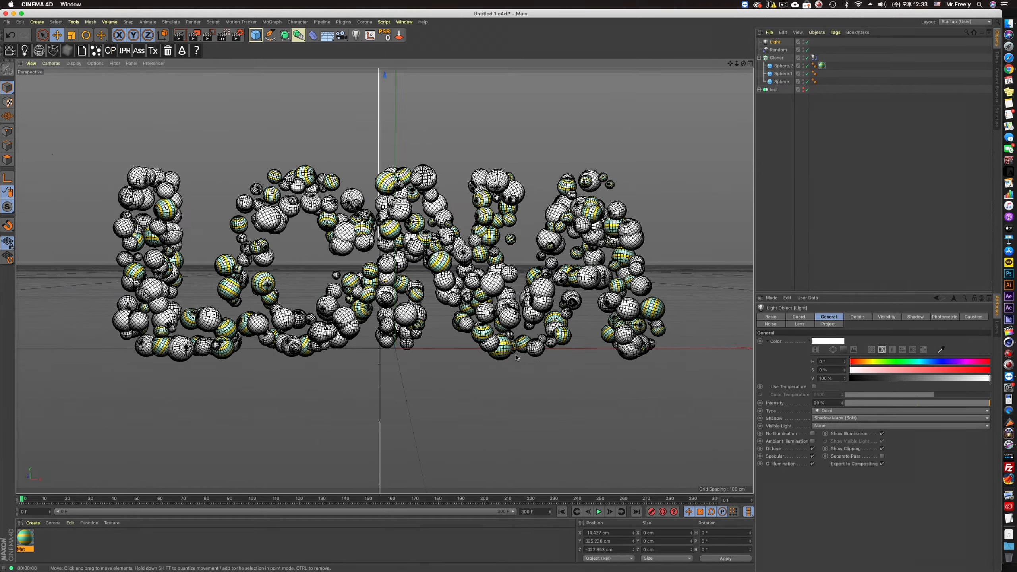
scroll(516, 358, right, 1)
key(super+r)
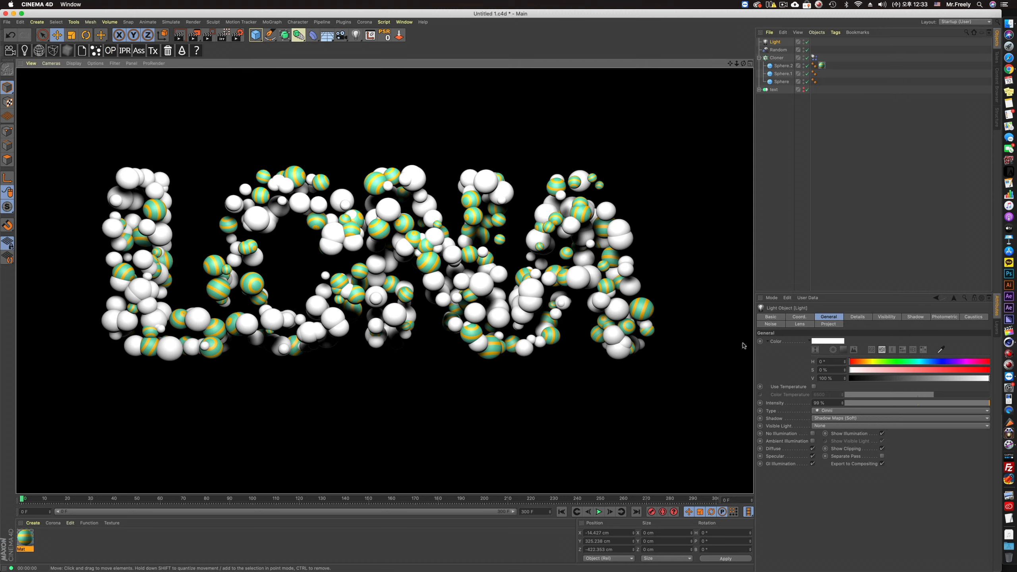
Set the light's intensity to 100% and its Radius/Decay to 528 cm.
alt+middle_drag(528, 319, 543, 349)
drag(970, 407, 993, 405)
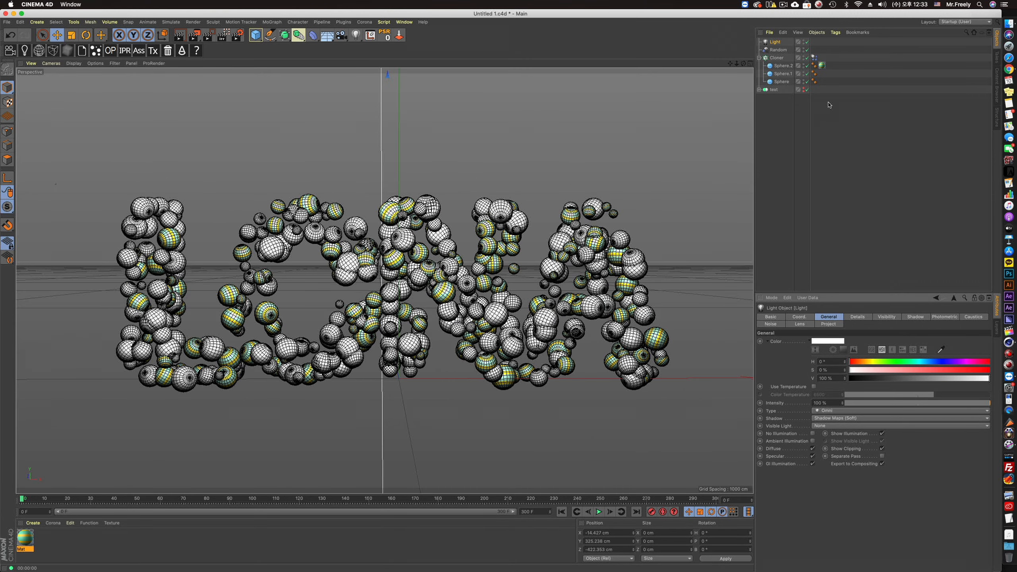
click(777, 50)
click(775, 44)
alt+middle_drag(593, 256, 595, 257)
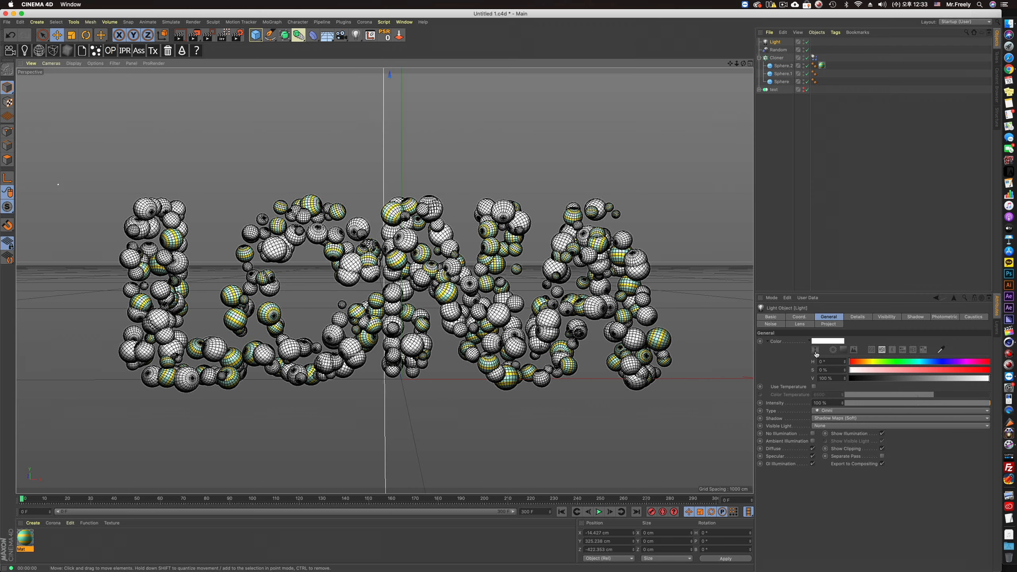
click(857, 317)
drag(833, 411, 830, 410)
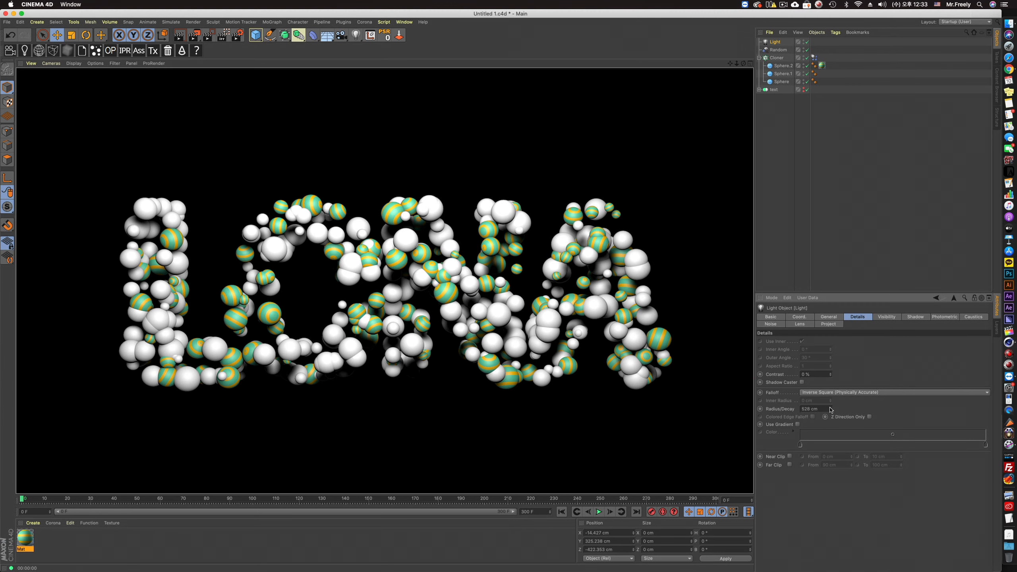
Create a new material alongside the striped gradient material.
click(69, 528)
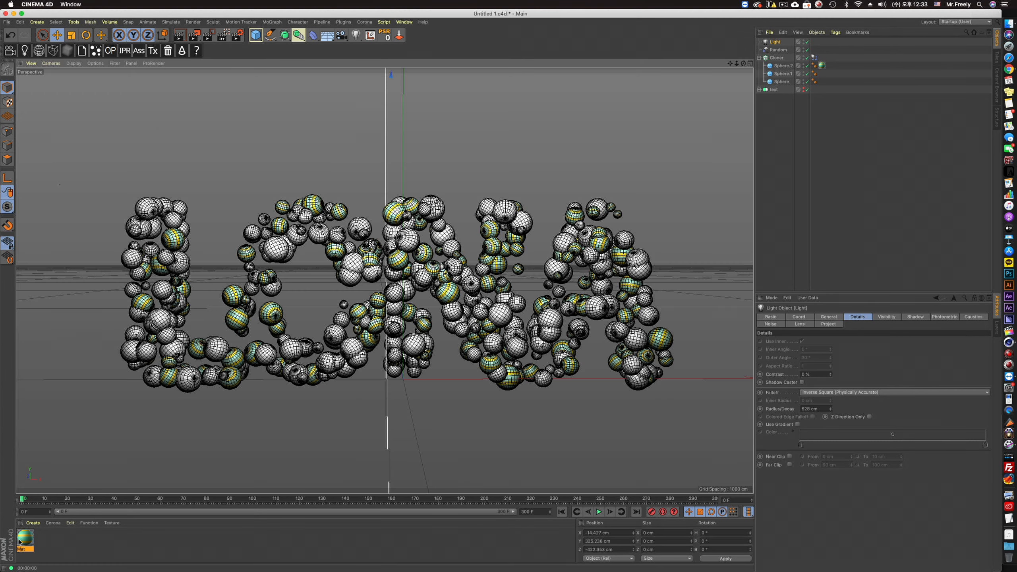
key(super+n)
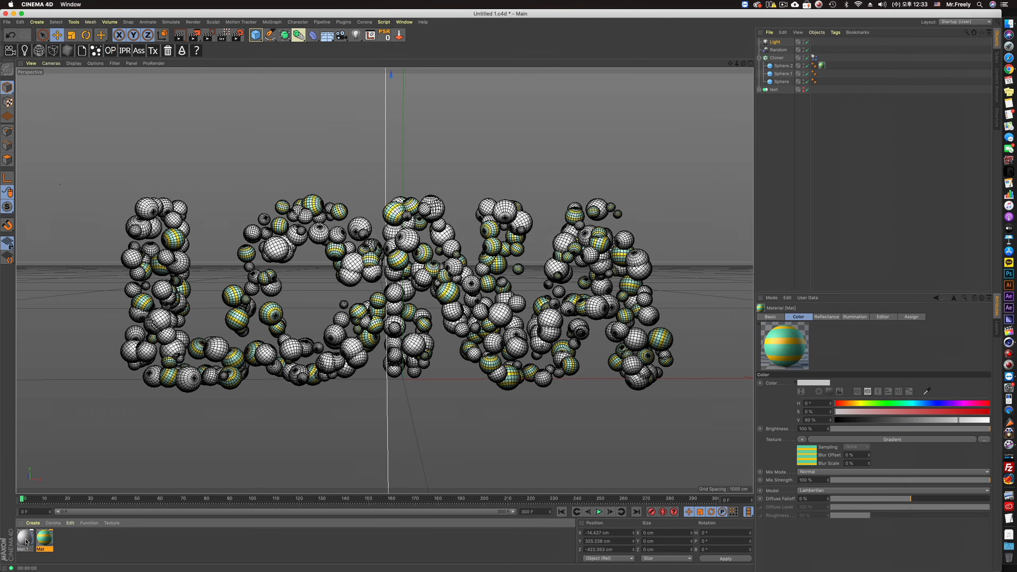
Colour the new material yellow (H 54°, S 100%, V 84%) and apply it to Sphere.1.
double_click(25, 542)
drag(243, 56, 493, 173)
click(495, 199)
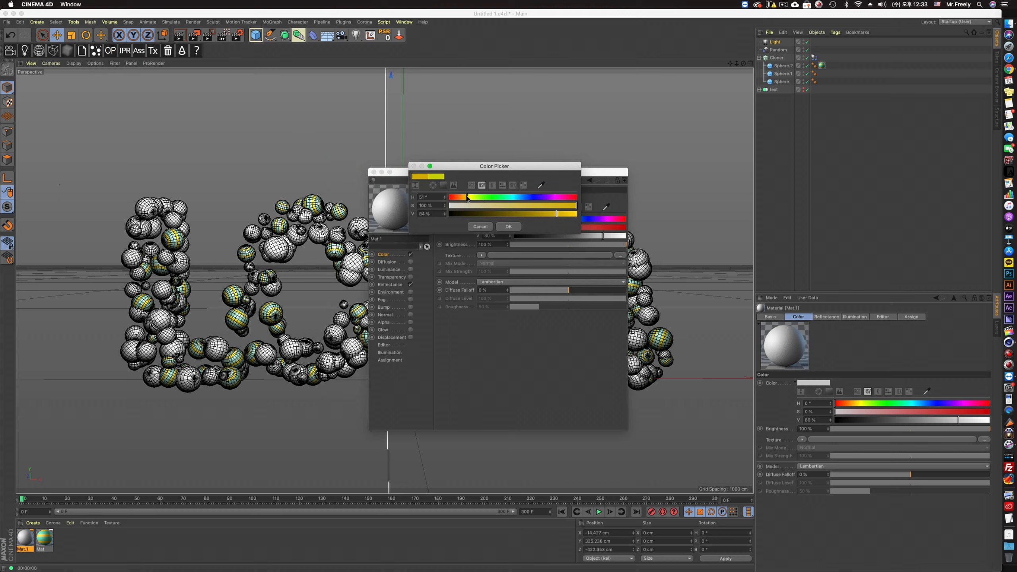
click(510, 226)
drag(26, 538, 348, 296)
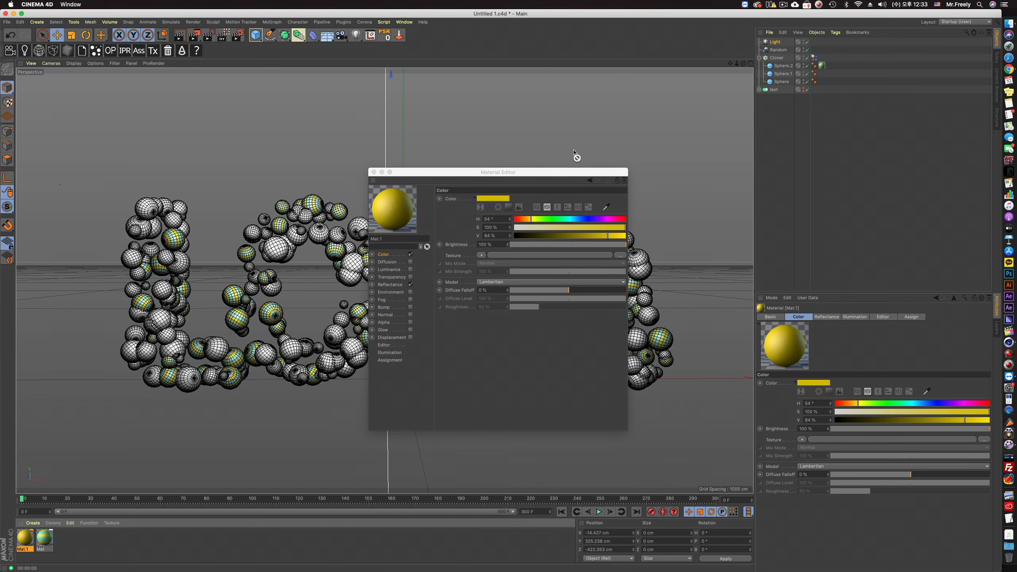
drag(780, 81, 782, 74)
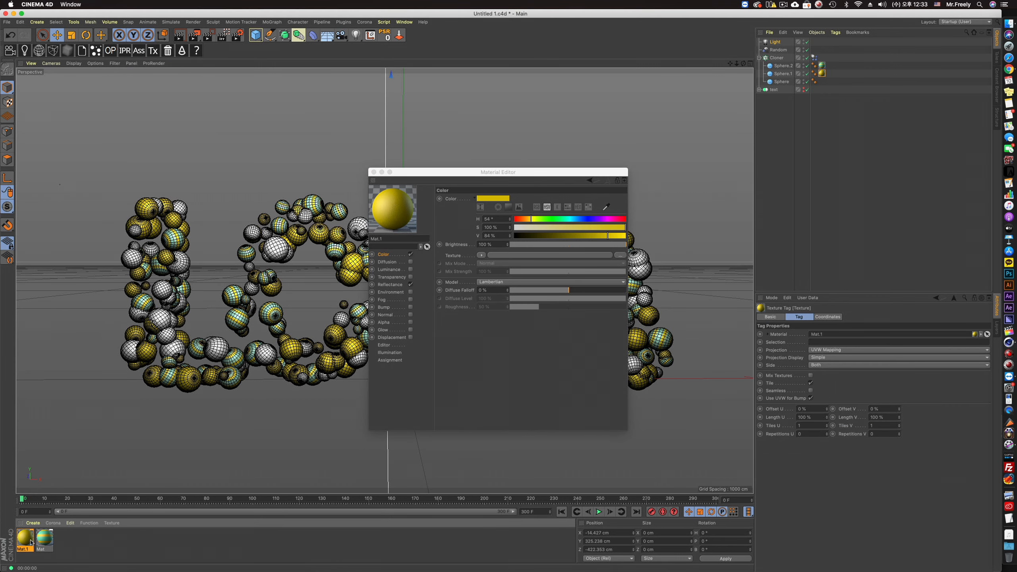
Duplicate the yellow material, set the copy's hue to 160° for green, and apply it to Sphere.
ctrl+drag(26, 539, 82, 542)
double_click(65, 538)
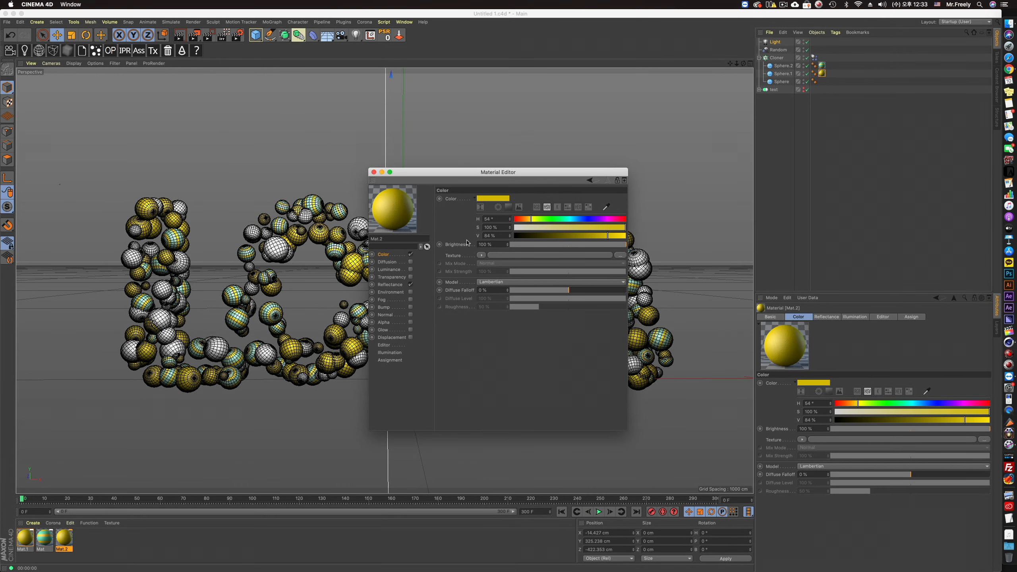
drag(552, 220, 564, 223)
click(719, 114)
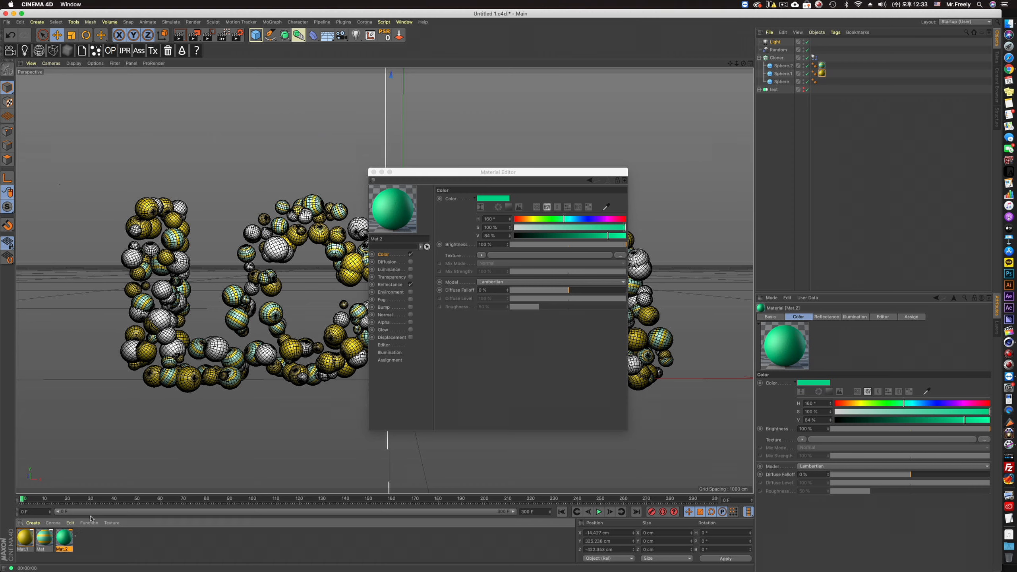
click(82, 528)
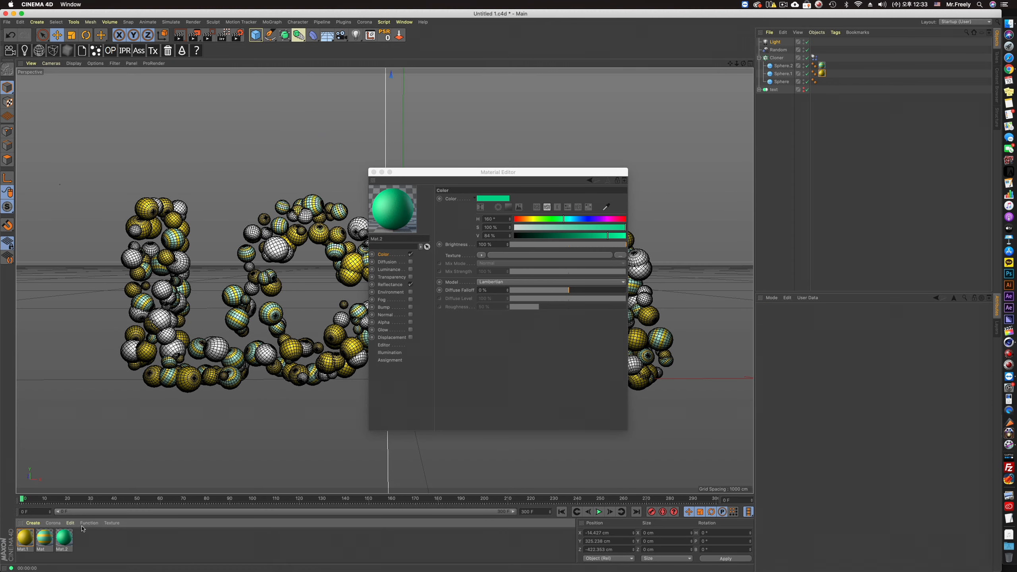
drag(795, 76, 795, 81)
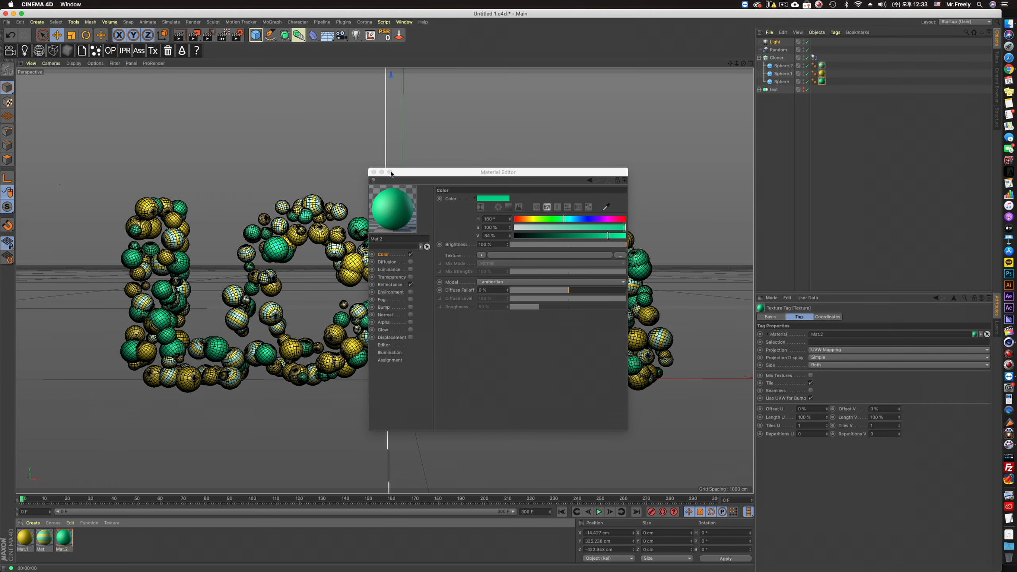
click(374, 172)
Preview-render the coloured LONA text from an orbited view and at several distances.
click(179, 35)
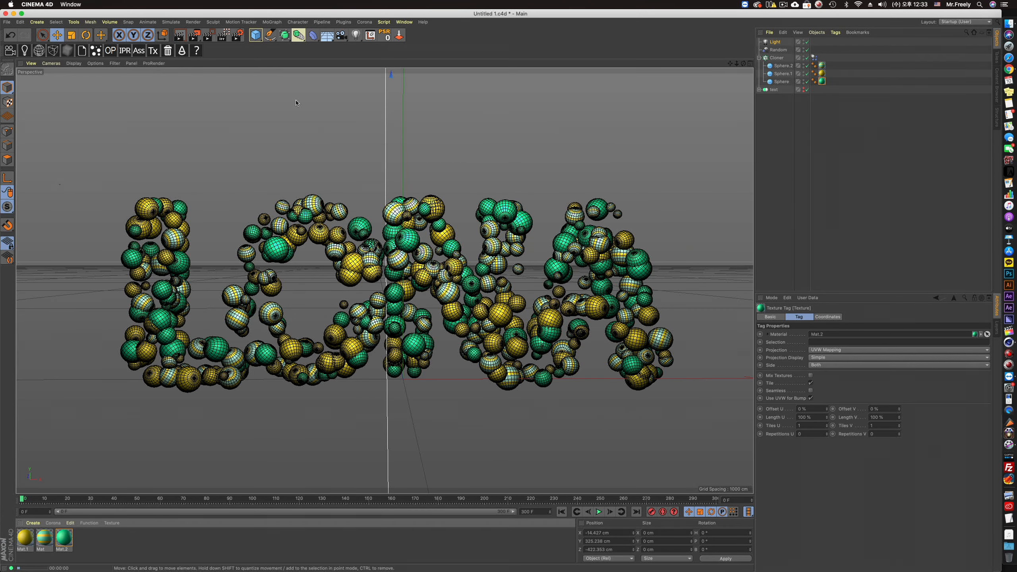
alt+drag(583, 267, 497, 278)
key(r)
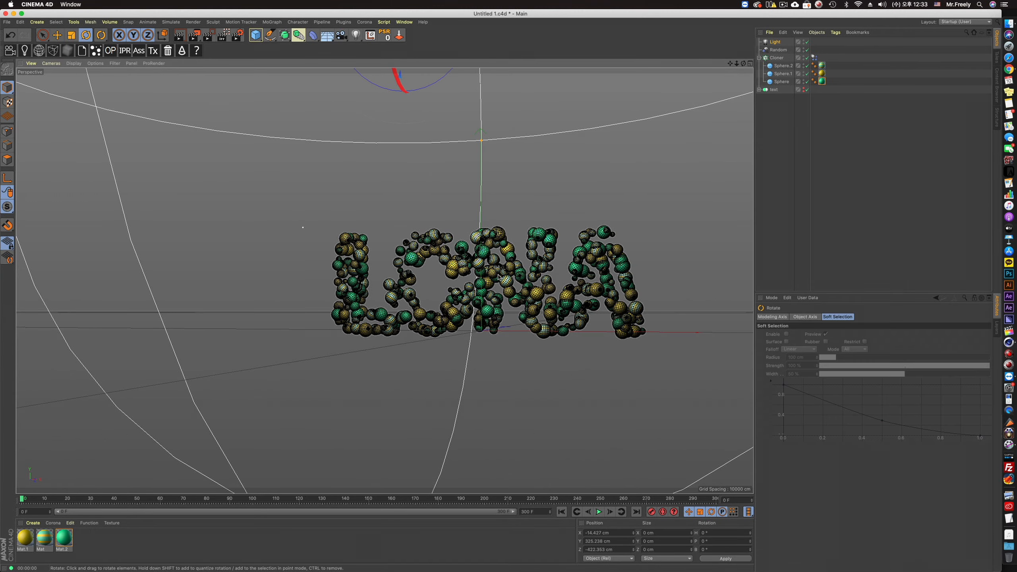
key(super+r)
scroll(496, 279, up, 5)
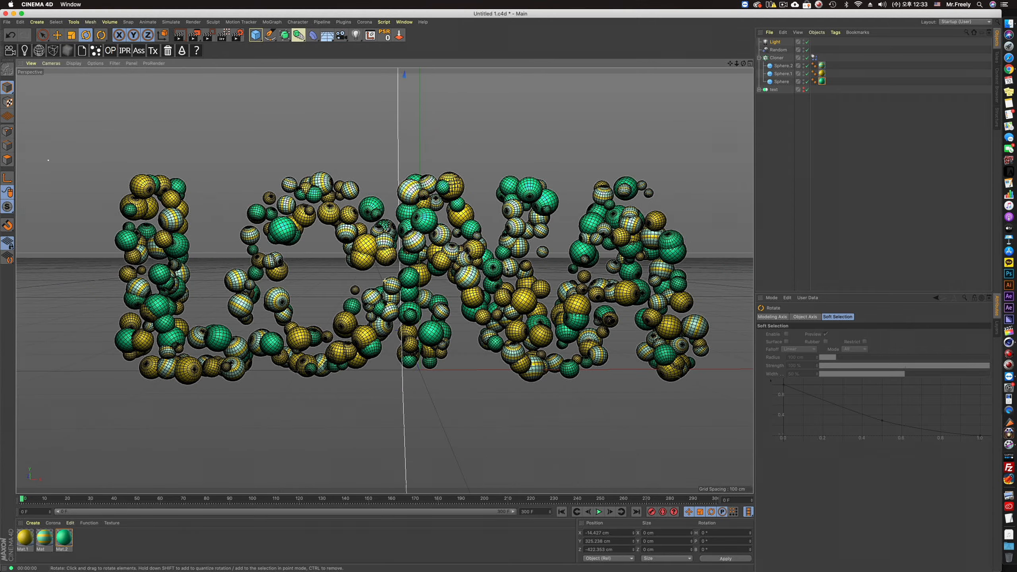
scroll(506, 269, down, 2)
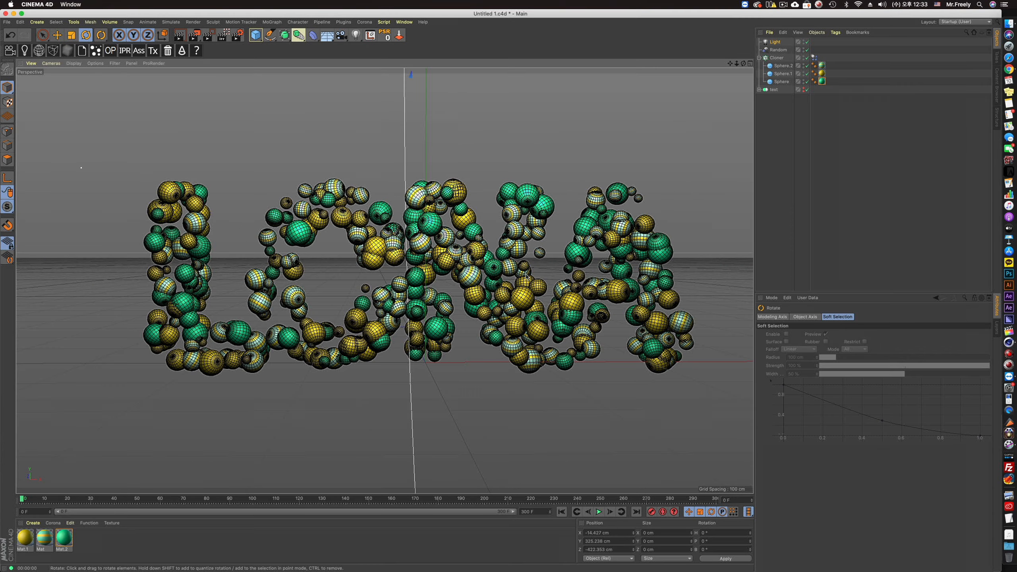
scroll(513, 275, down, 3)
key(super+r)
Play the Cloner's simulation from the first frame and preview-render the scattered spheres at frame 56.
click(776, 57)
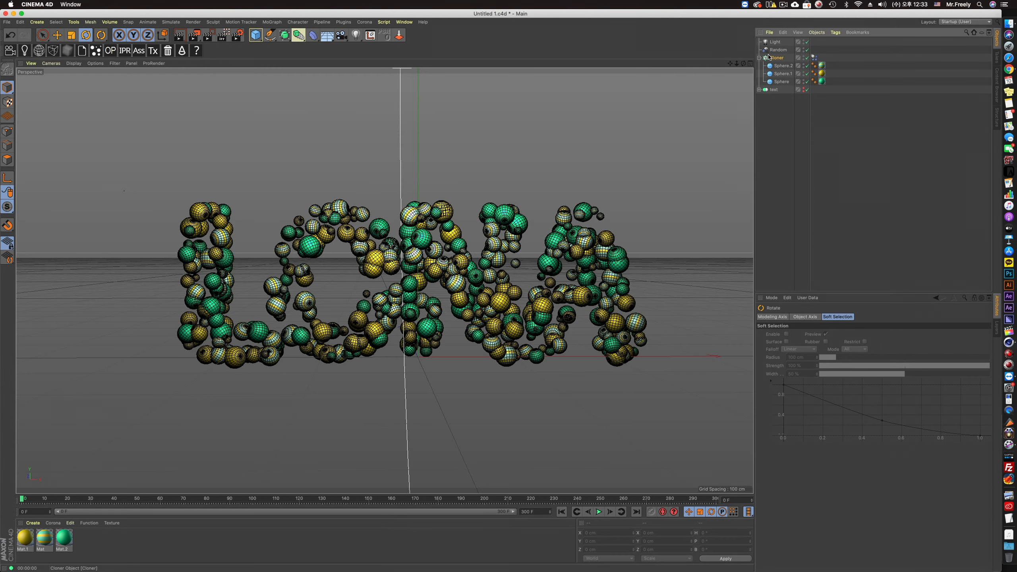
click(568, 513)
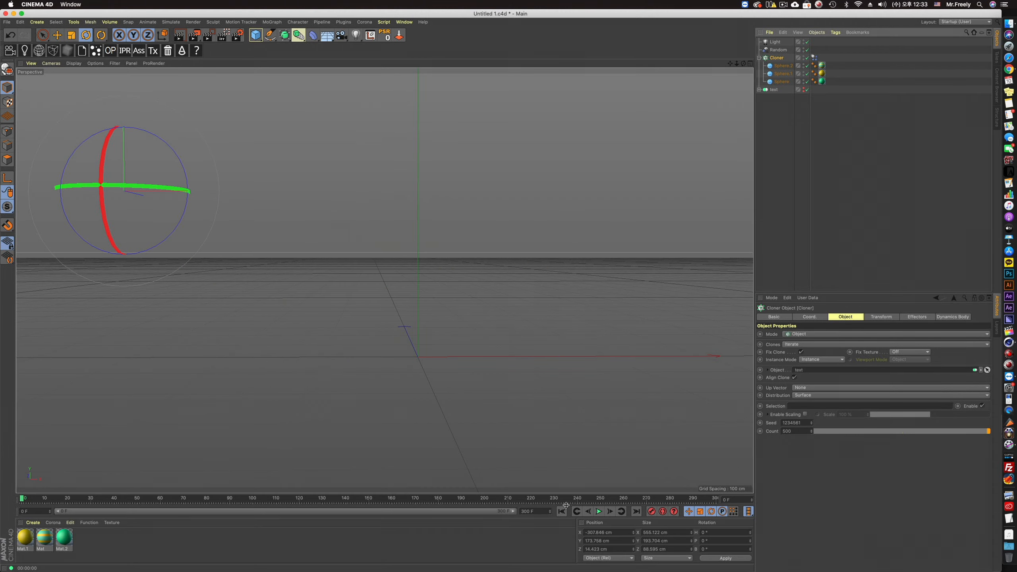
click(598, 512)
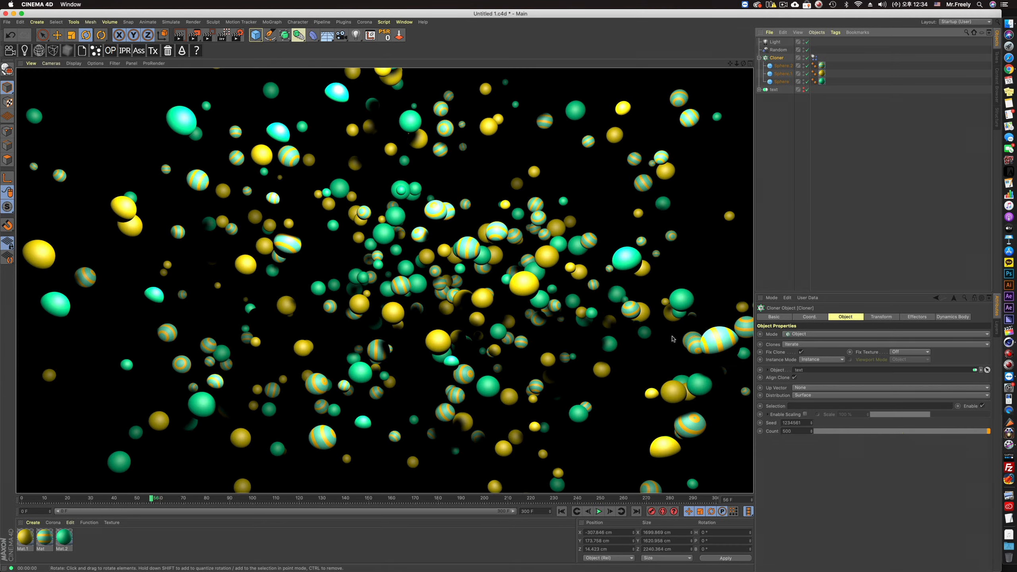
click(642, 317)
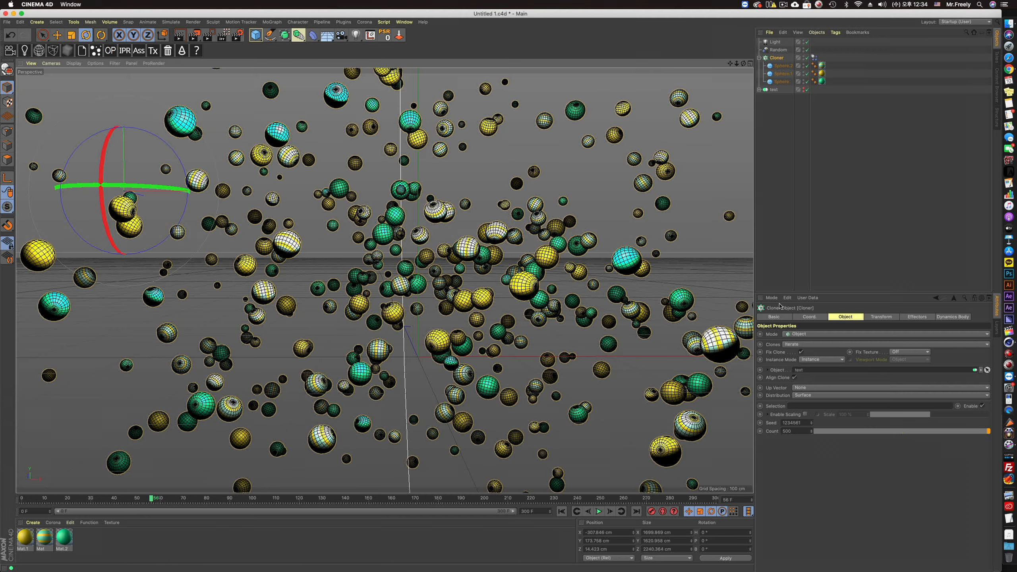
Set the scattered spheres as the initial state in the Cloner's Dynamics Body tag and replay the simulation.
click(777, 336)
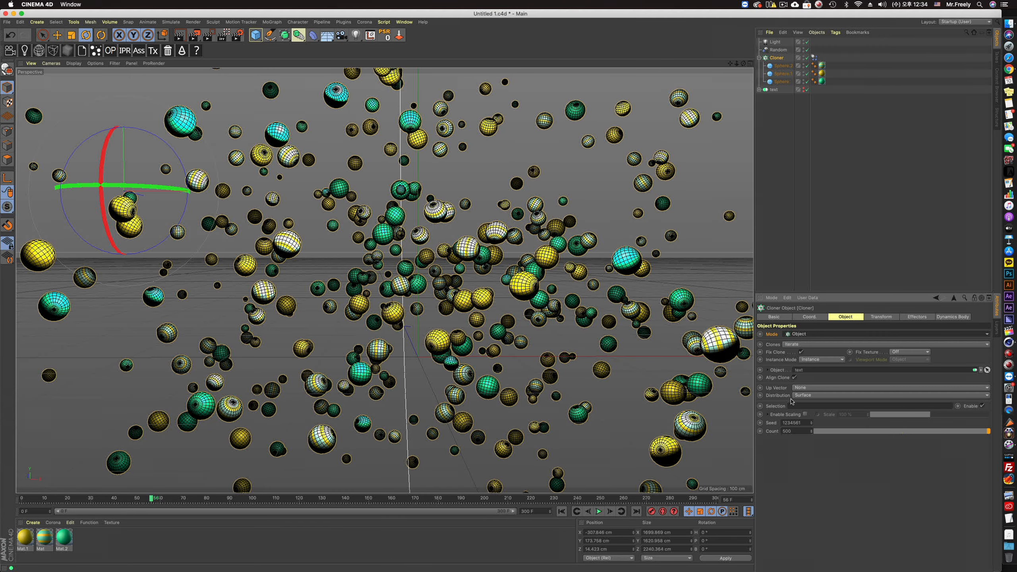
click(809, 317)
click(814, 57)
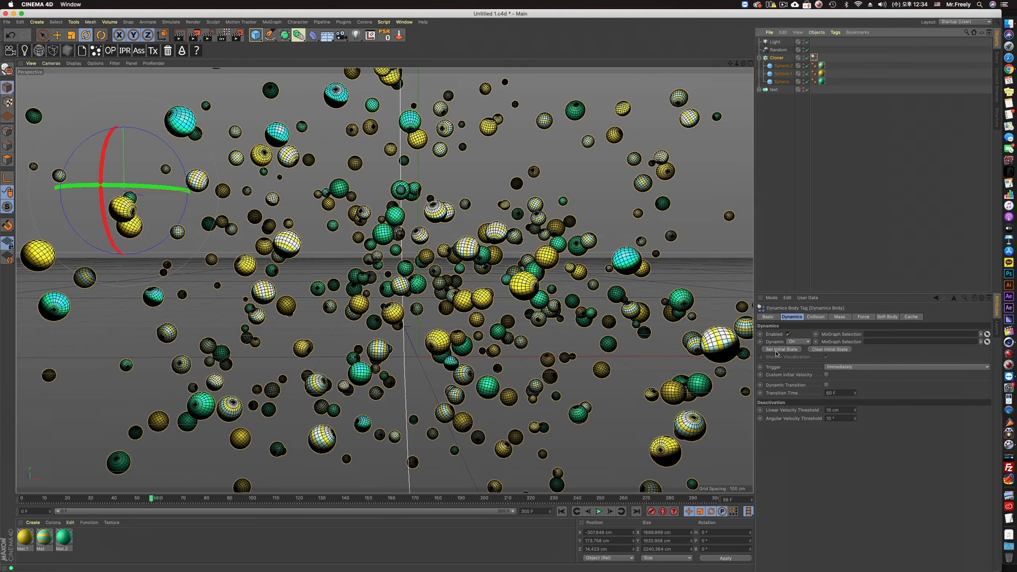
click(777, 350)
click(599, 511)
click(599, 513)
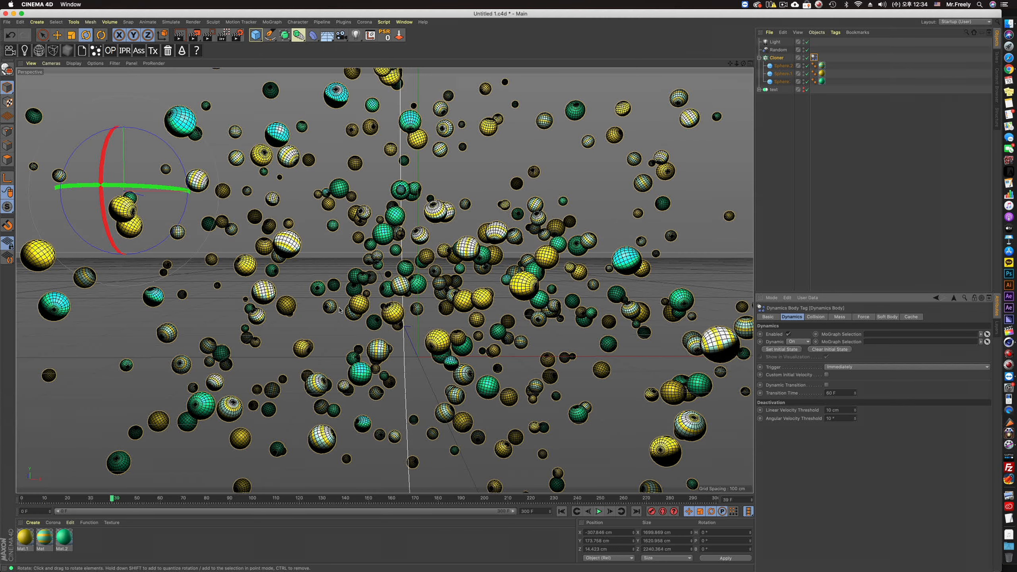
Frame the spheres in close-up, add a camera from this view, and look through it.
alt+drag(412, 261, 409, 276)
alt+right_drag(408, 275, 661, 290)
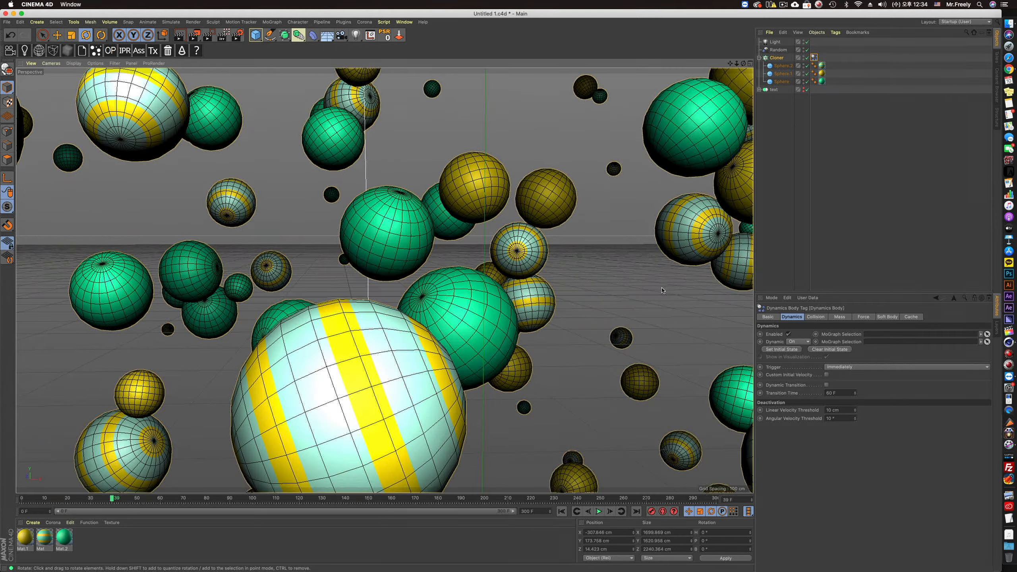
alt+right_drag(443, 226, 489, 282)
alt+middle_drag(463, 222, 444, 245)
mouse_move(476, 255)
alt+right_down()
mouse_move(464, 256)
mouse_move(474, 255)
alt+right_up()
click(342, 35)
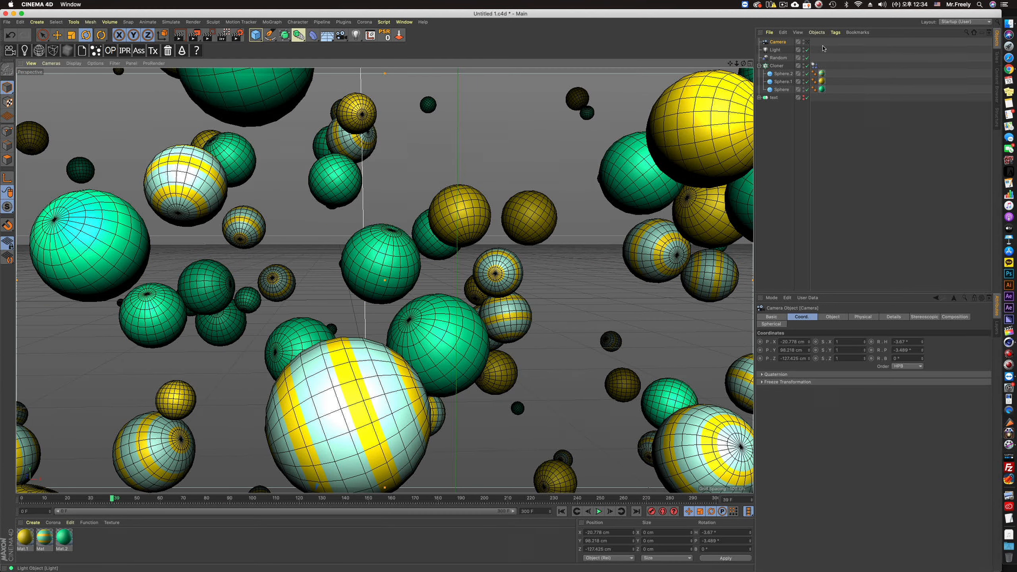
click(806, 41)
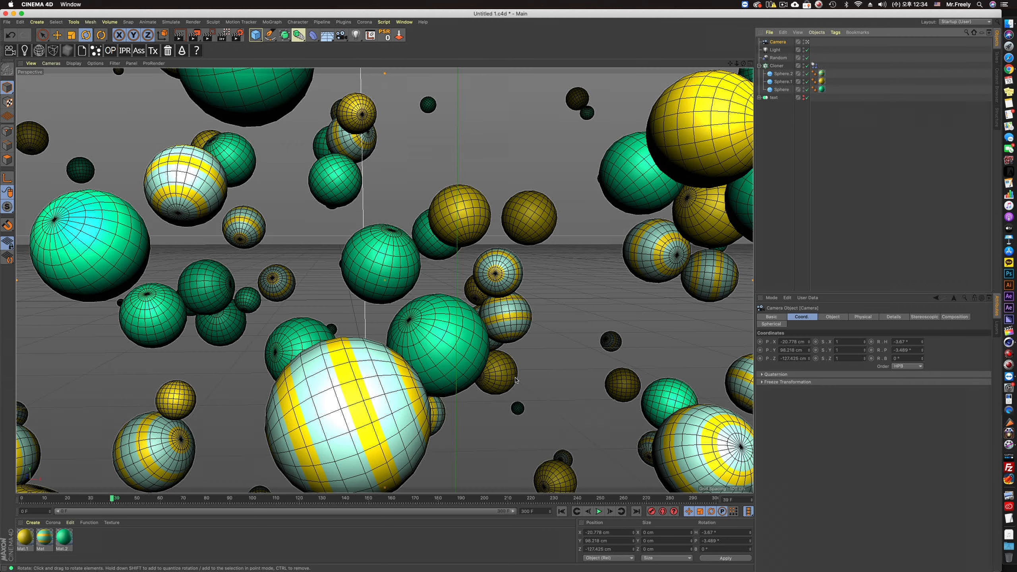
With autokeying on, go to frame 40 and move the camera back to about -639 cm in Z.
click(662, 514)
click(117, 500)
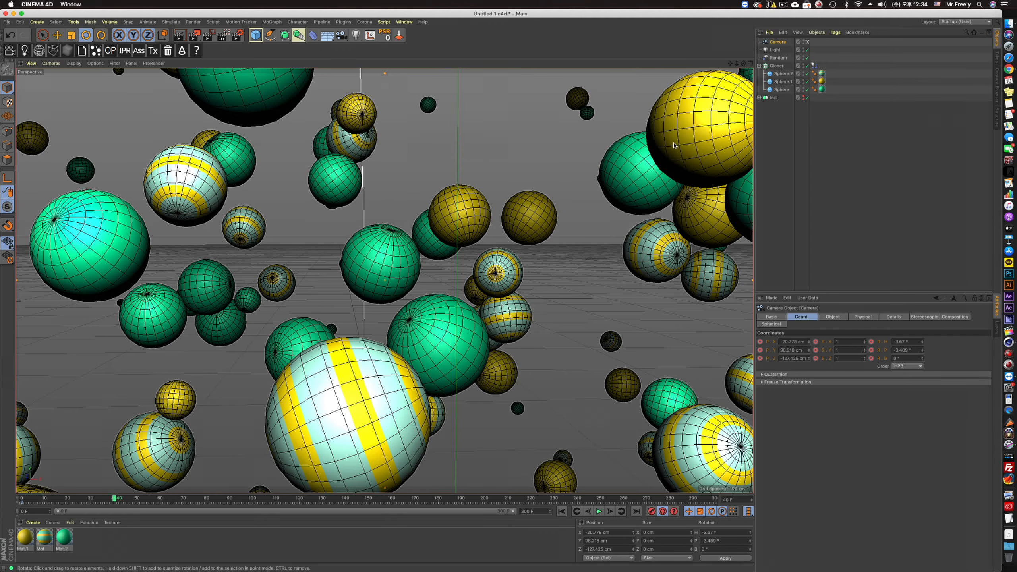
middle_click(650, 162)
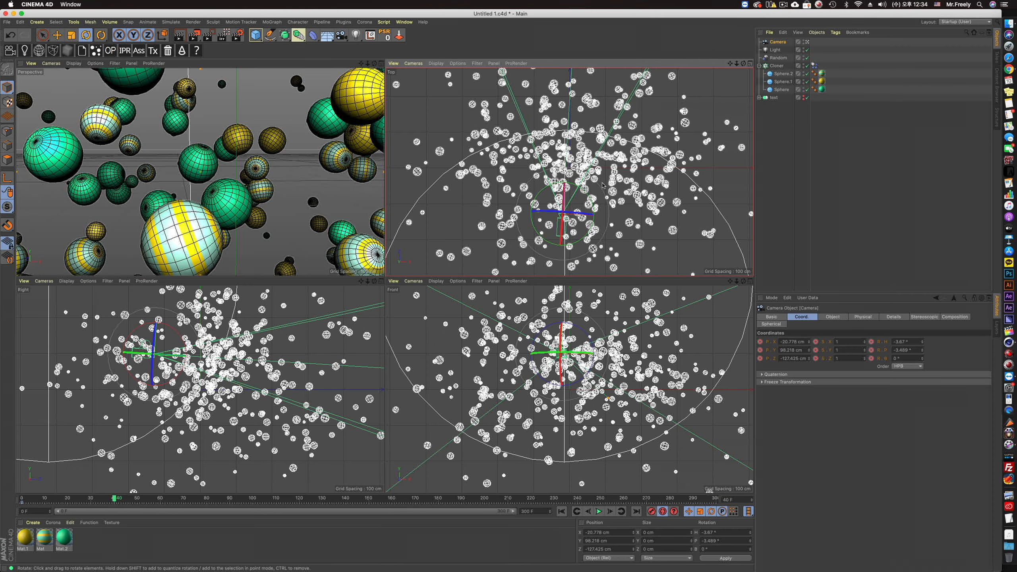
key(e)
drag(560, 180, 562, 233)
key(F1)
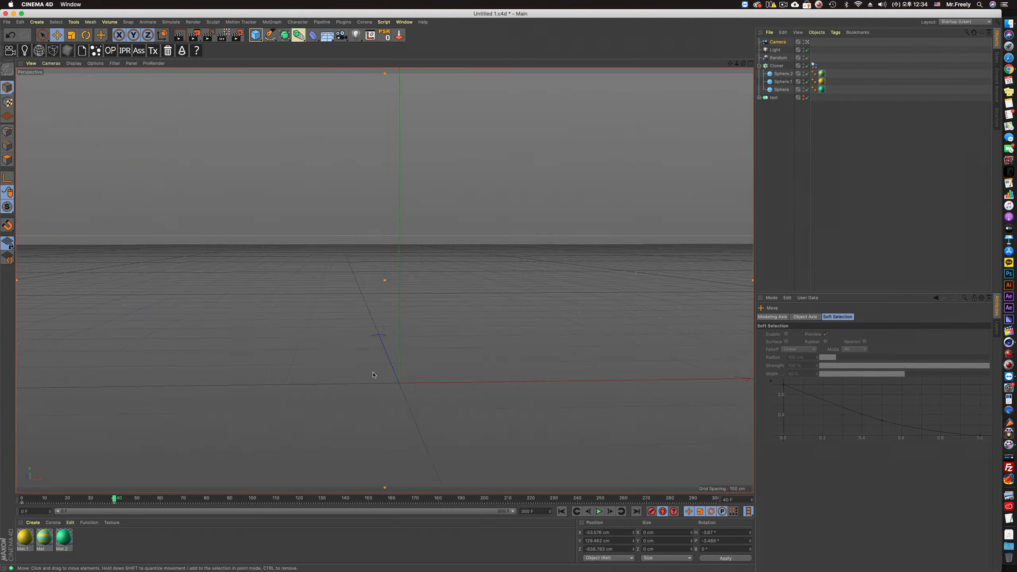
Play the camera animation and move the camera's end keyframe to frame 70.
click(598, 511)
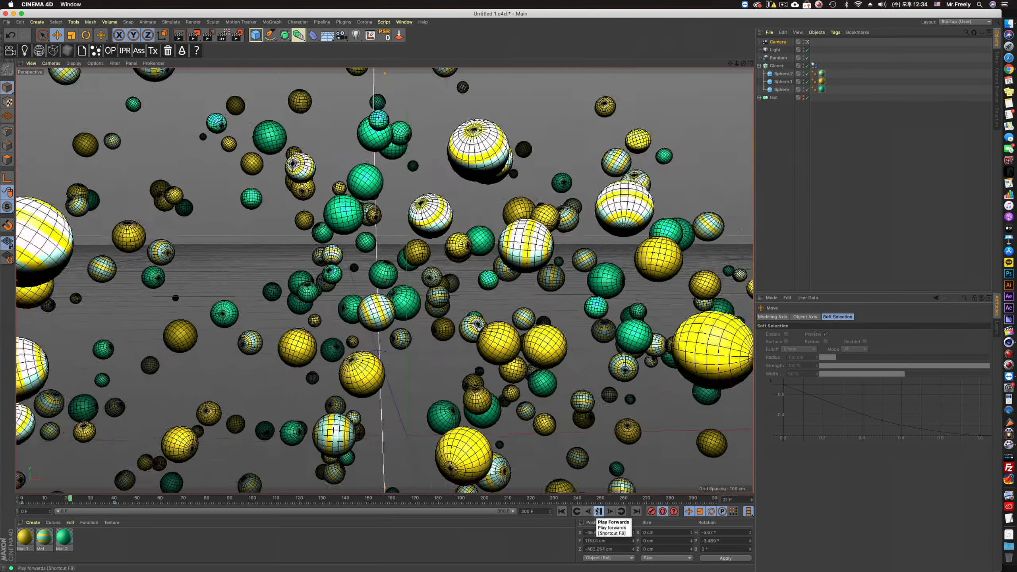
click(599, 511)
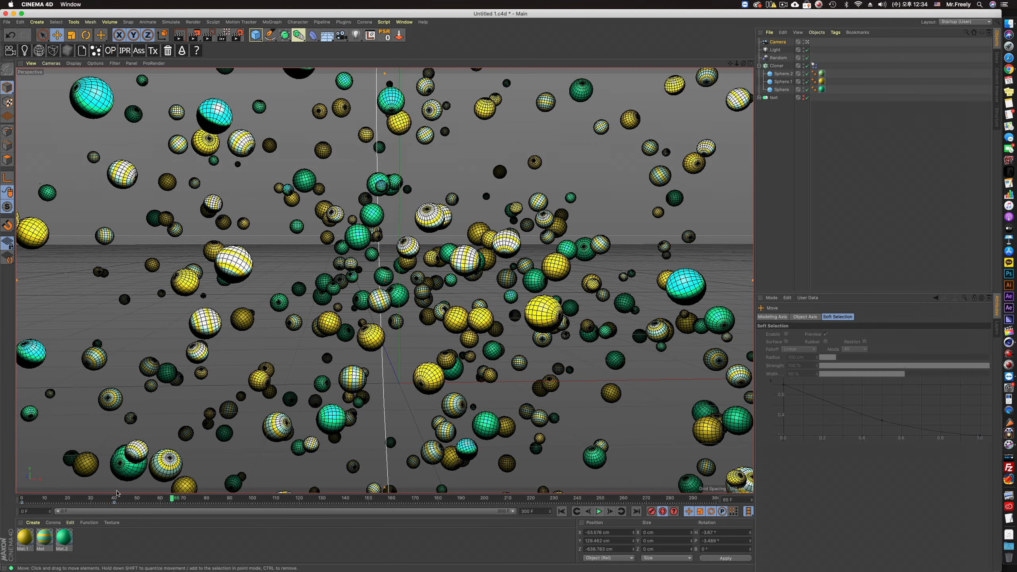
drag(114, 504, 184, 505)
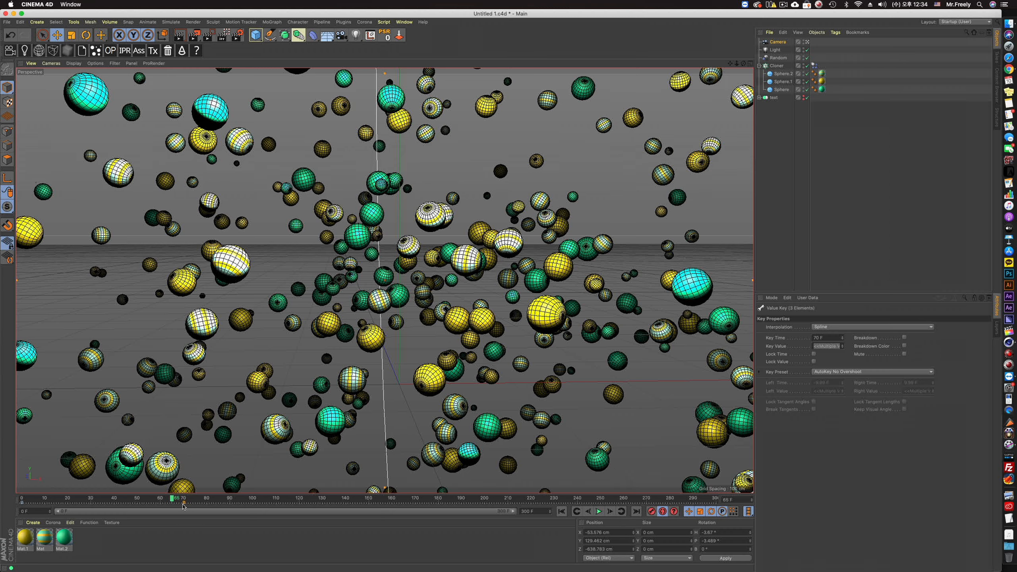
Show the camera's position curves in an enlarged F-Curve timeline and stretch the Z curve's end tangent towards the start.
click(404, 22)
click(448, 124)
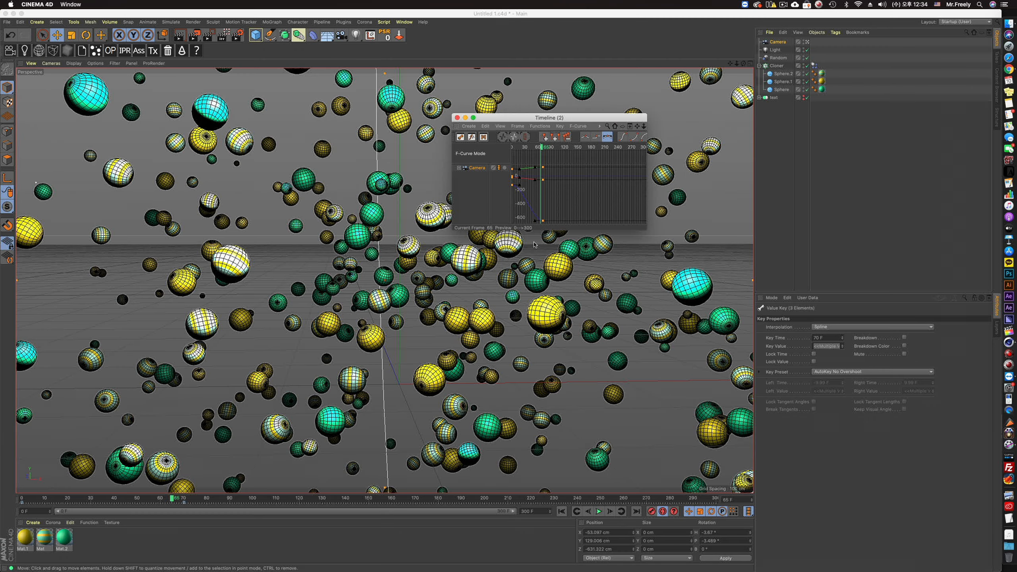
drag(539, 119, 378, 100)
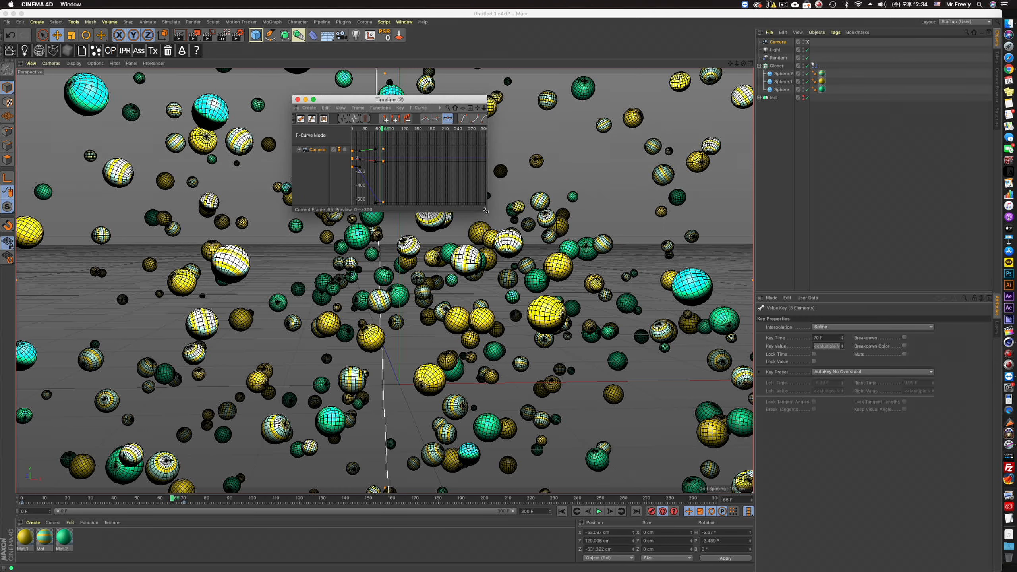
drag(488, 211, 890, 432)
click(325, 154)
key(h)
click(463, 274)
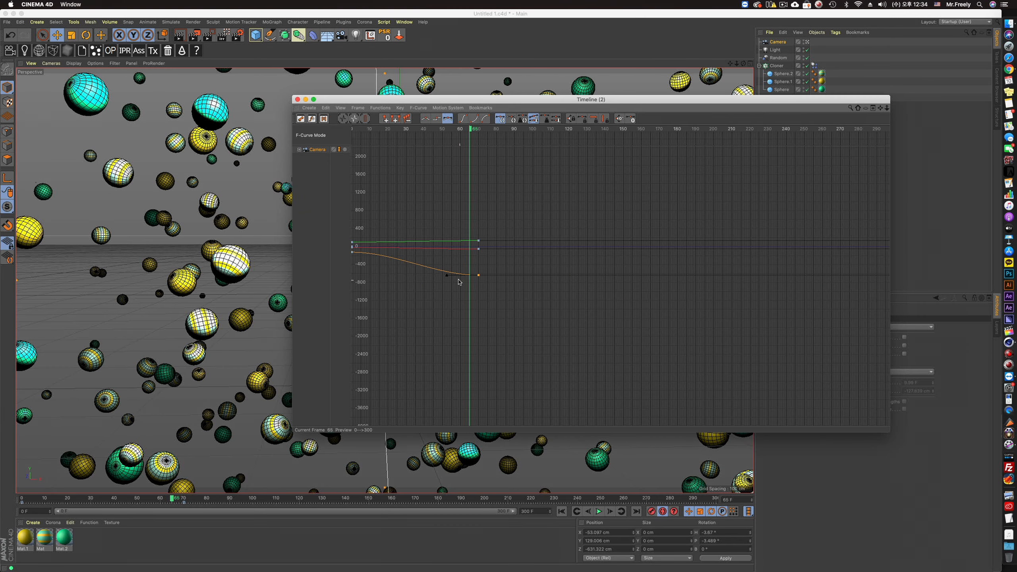
drag(460, 275, 397, 273)
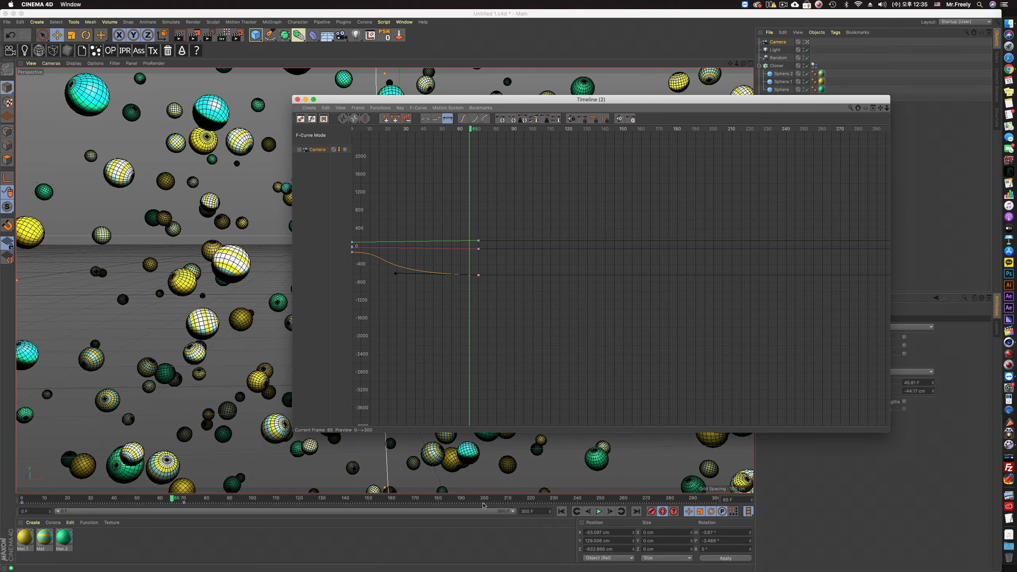
Play the eased camera move from the first frame and stop after its end.
click(562, 512)
click(562, 512)
click(599, 511)
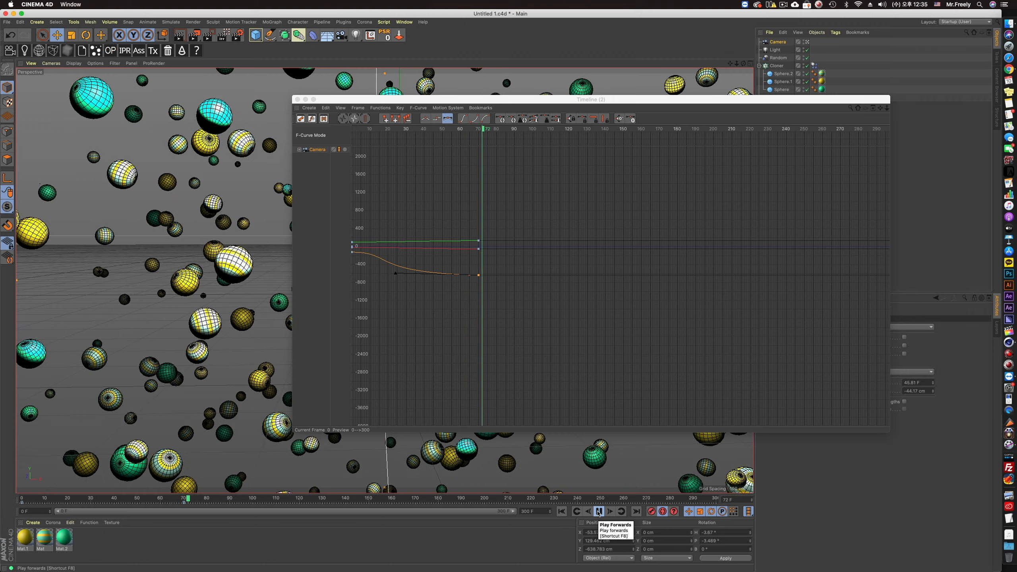
click(599, 512)
Move the camera's last Z key to about frame 100, stretch its tangent further towards the start, and replay the animation.
click(479, 276)
drag(480, 276, 500, 276)
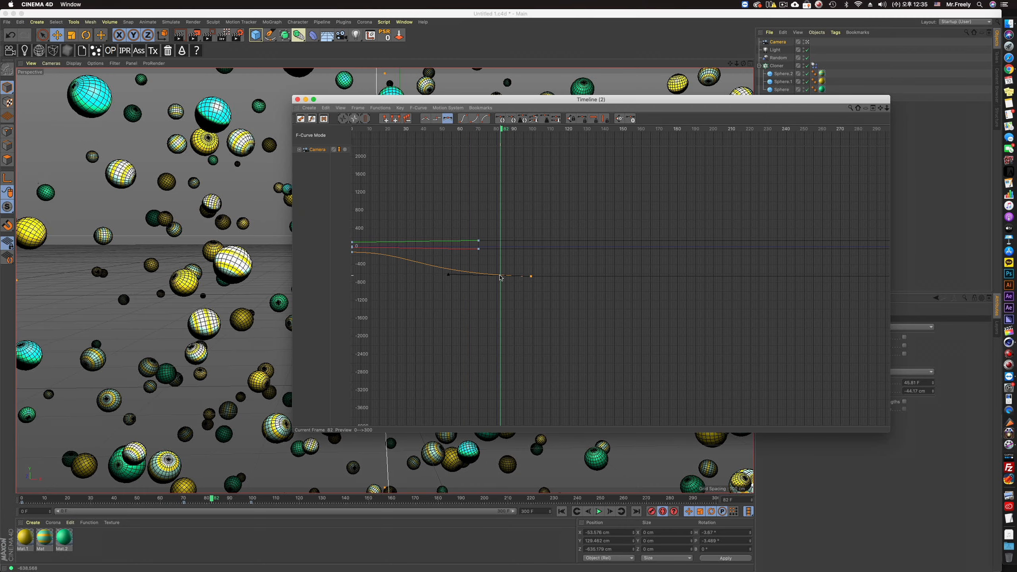
click(561, 512)
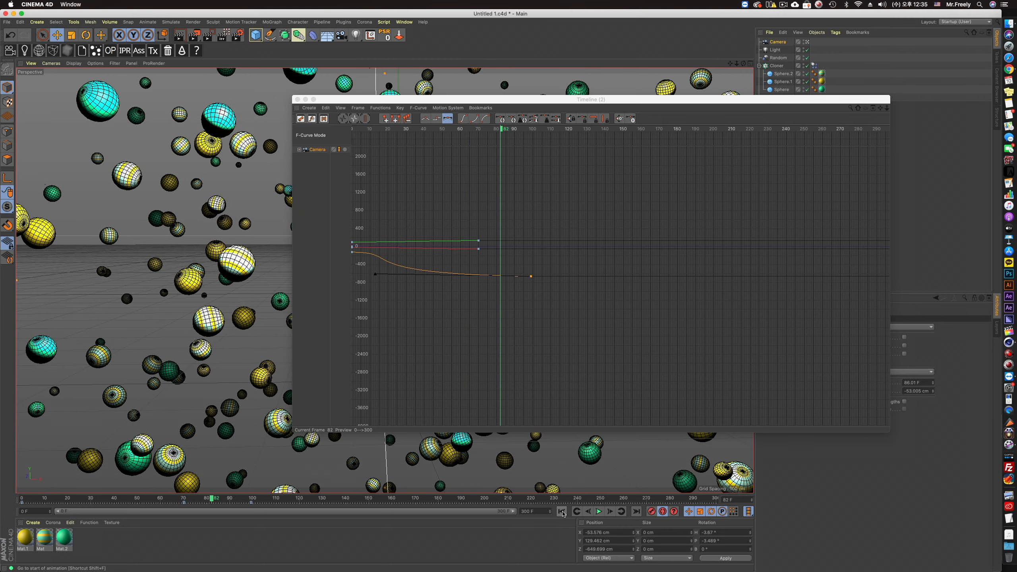
click(599, 512)
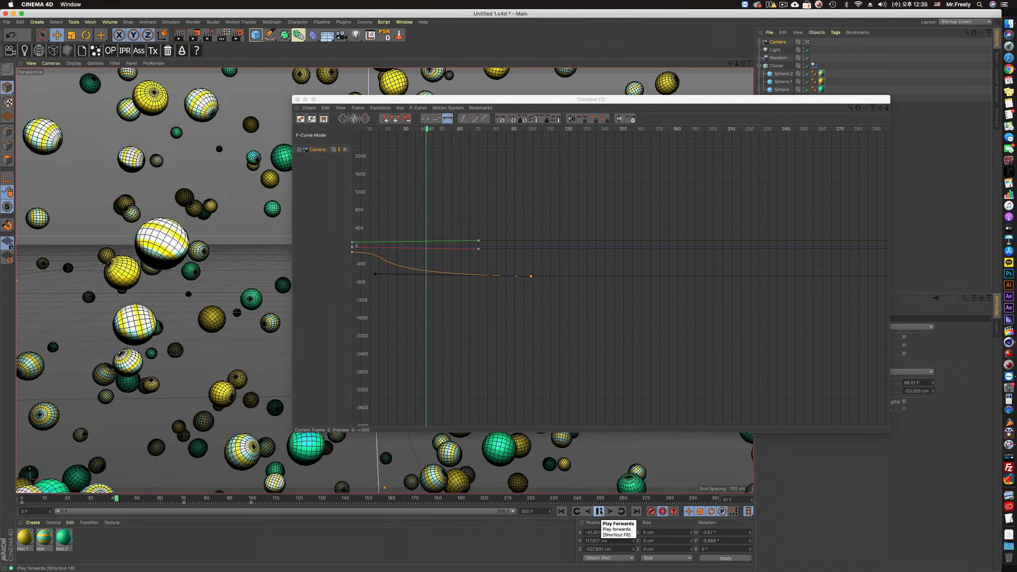
Move the camera's X and Y end keys to about frame 100, replay the camera move, and close the F-Curve timeline.
click(599, 512)
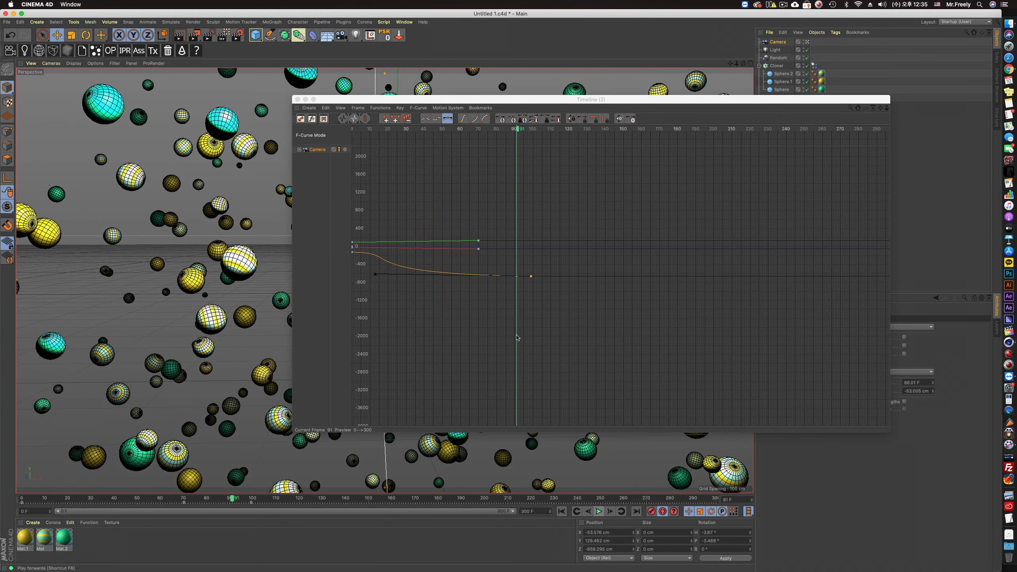
click(498, 259)
drag(479, 250, 531, 253)
click(598, 512)
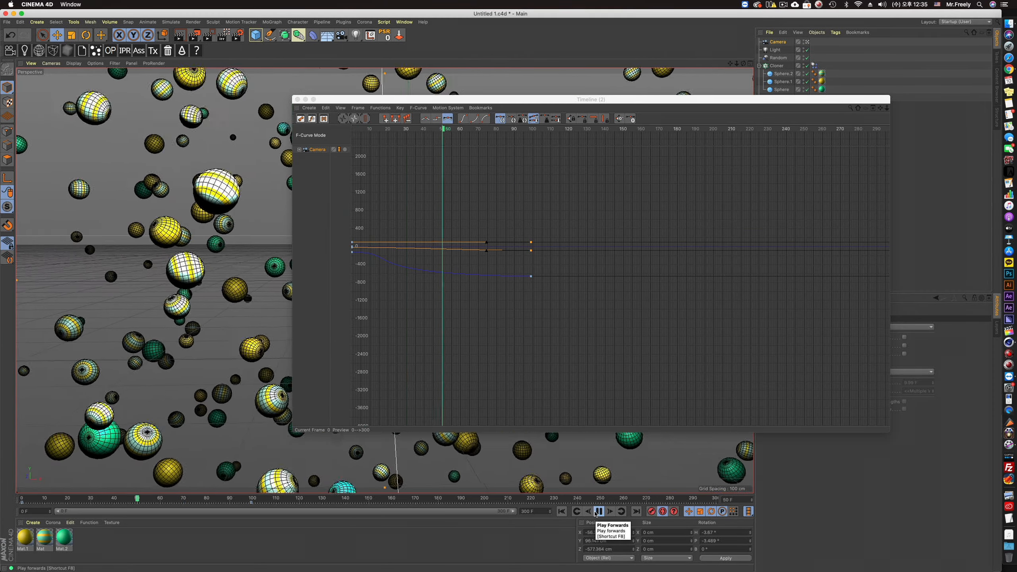
click(598, 512)
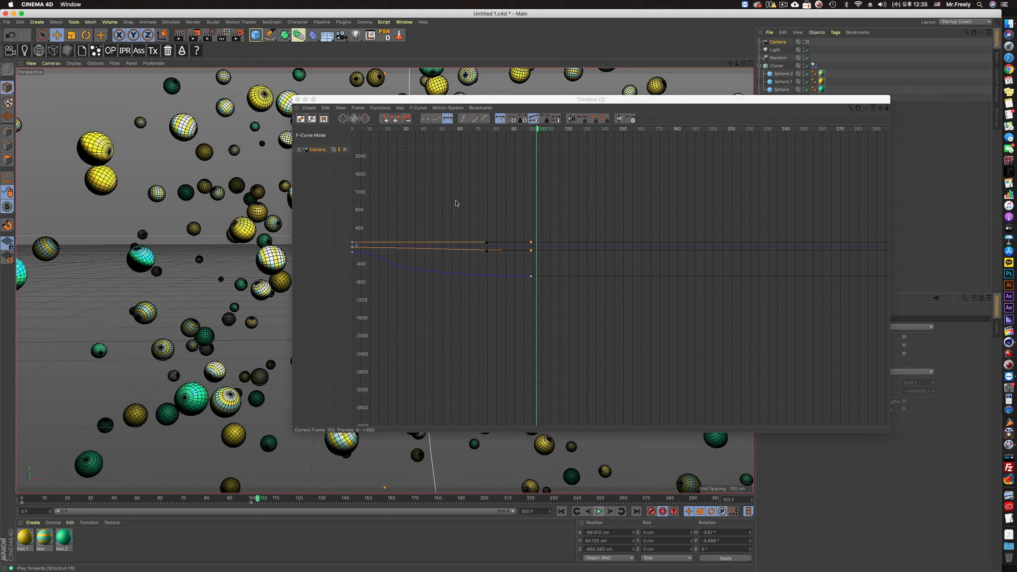
click(298, 99)
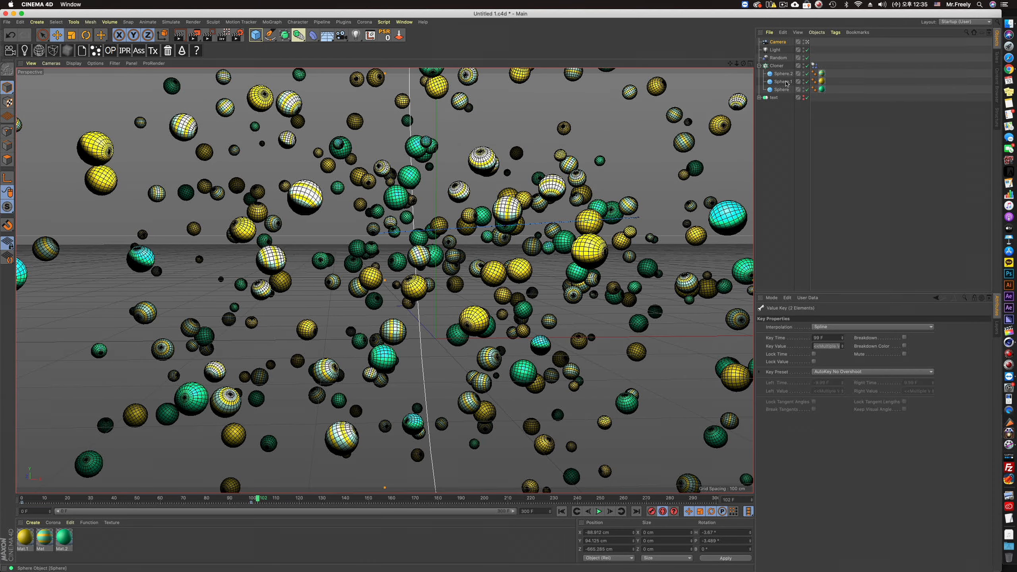
Keyframe the Cloner dynamics tag's Follow Position and Follow Rotation at 0 on frame 0 and at 5 on frame 100.
drag(258, 498, 21, 498)
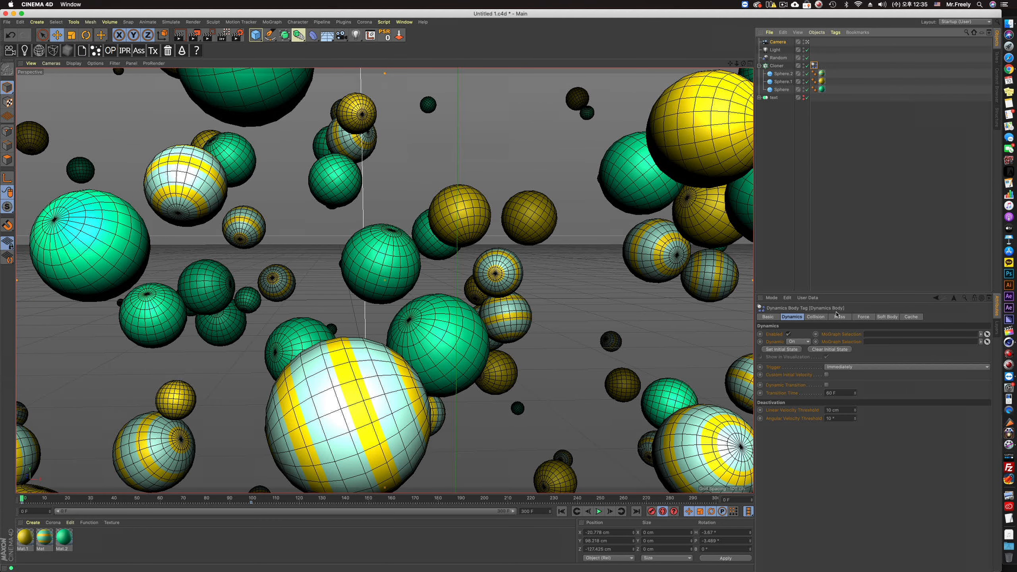
click(864, 317)
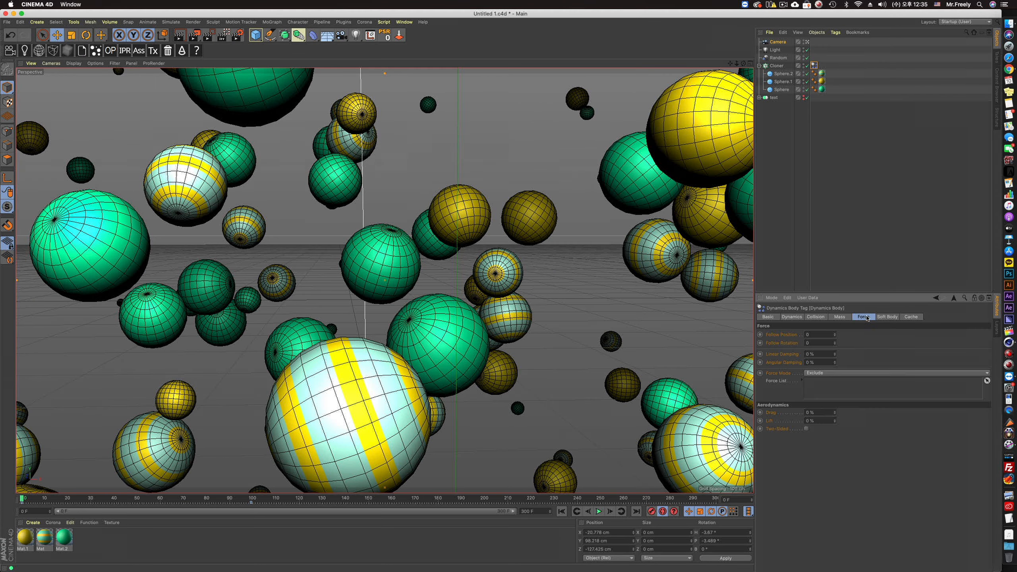
click(760, 343)
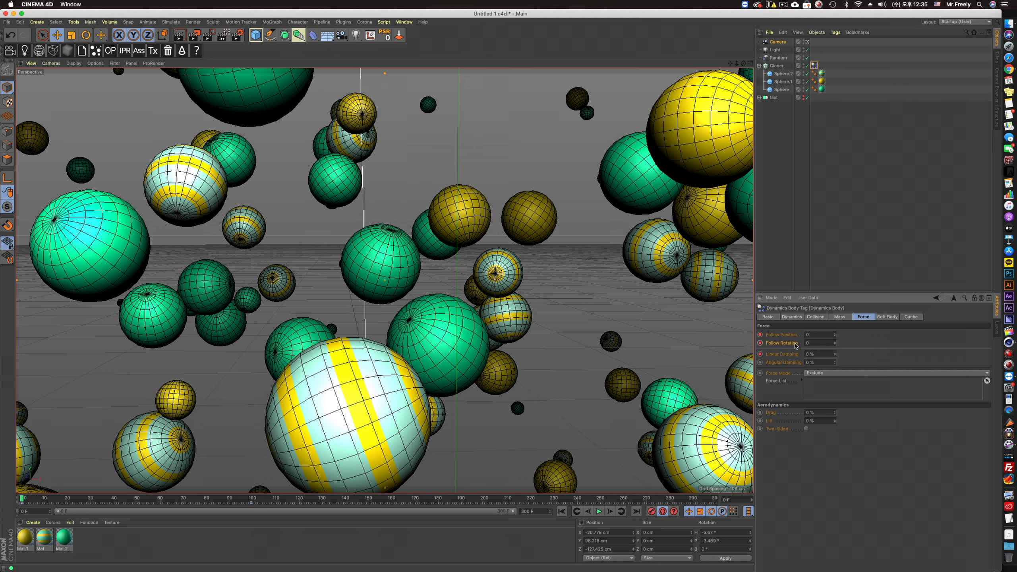
click(251, 499)
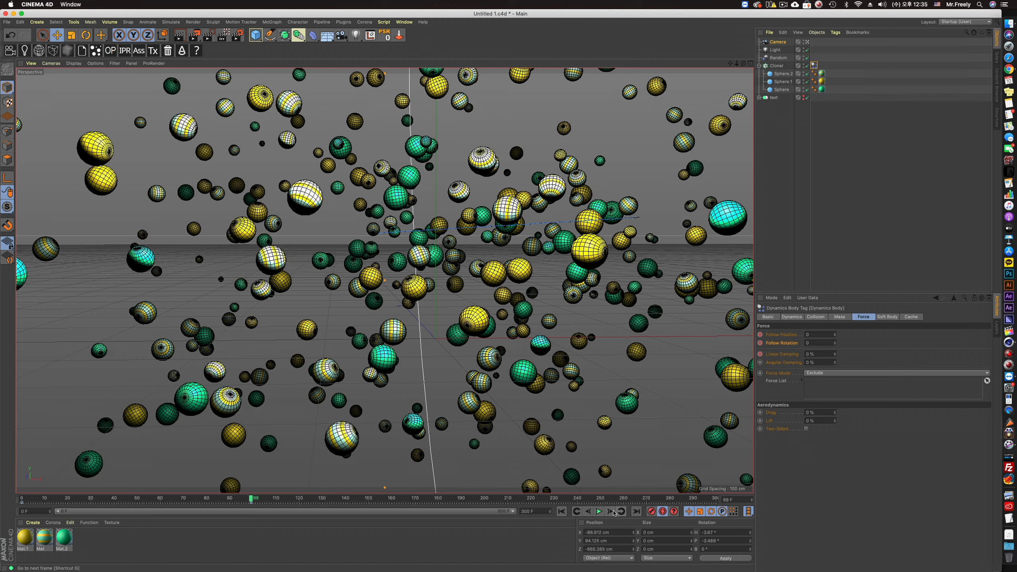
click(817, 336)
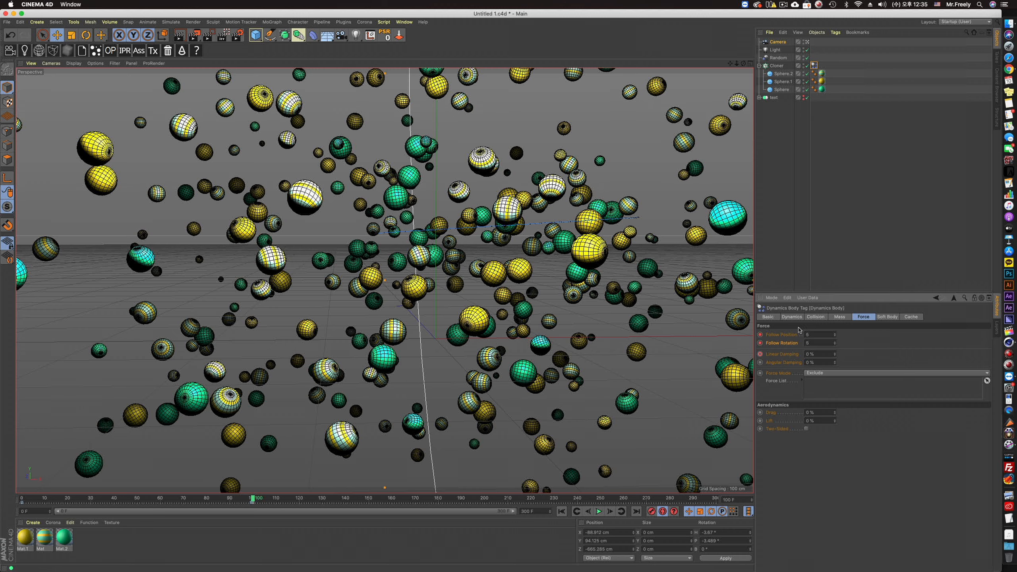
Play the simulation from the first frame past frame 100 to check how the spheres gather into the LONA text.
click(562, 511)
click(599, 512)
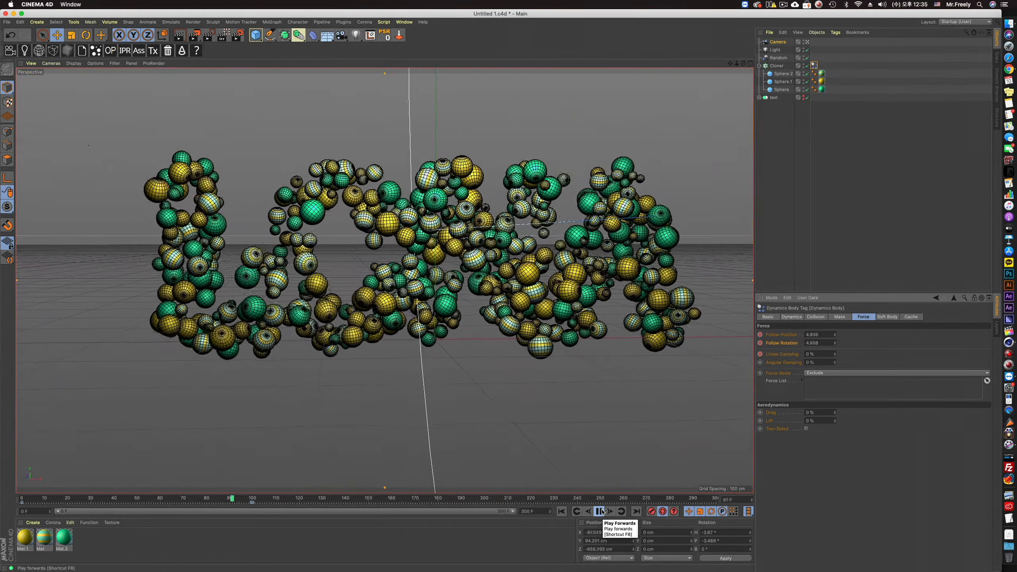
click(600, 511)
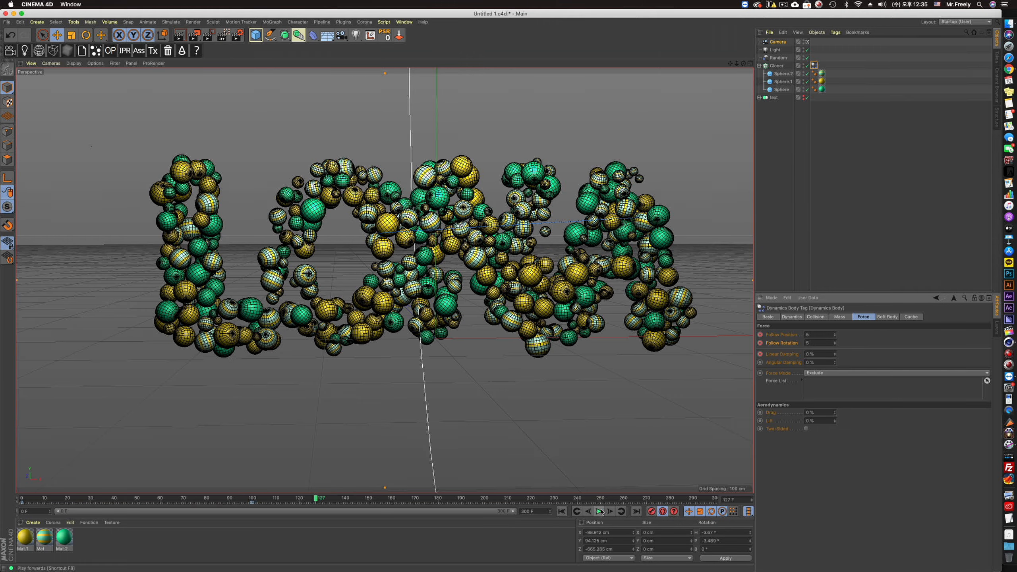
At frame 100, raise the camera to about Y 118 cm using the orthographic views.
click(777, 42)
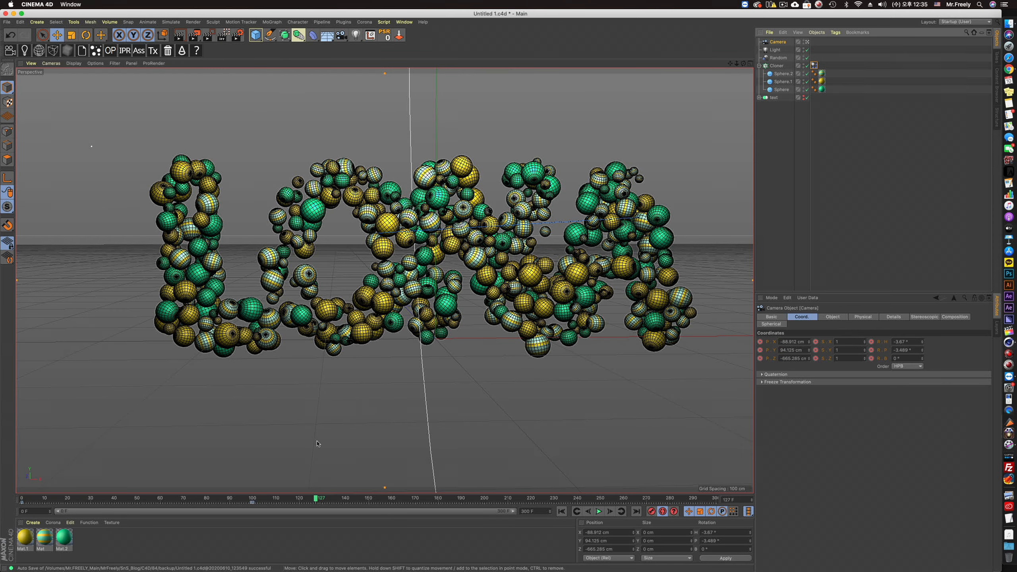
click(258, 500)
click(252, 505)
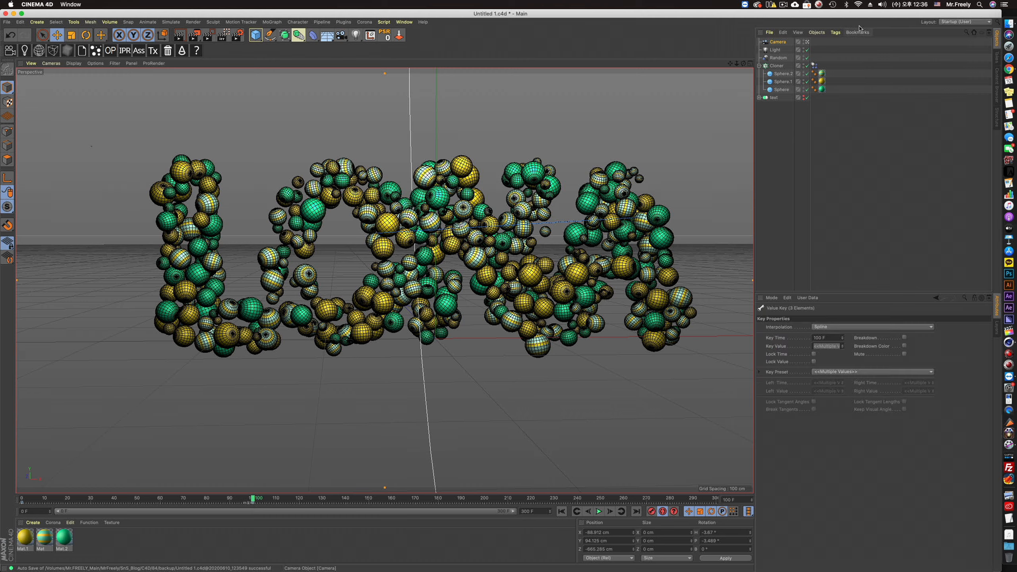
click(782, 264)
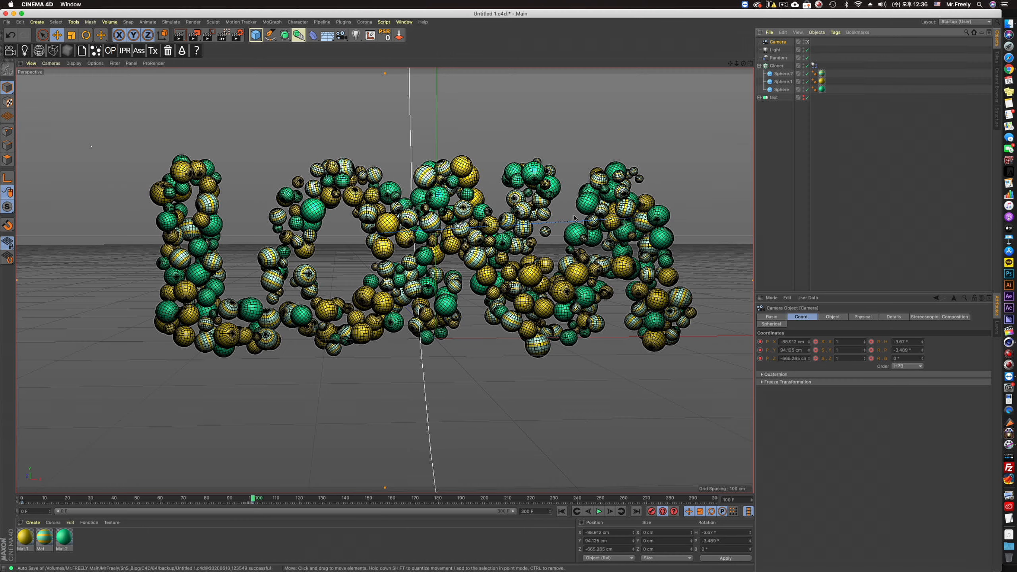
click(57, 35)
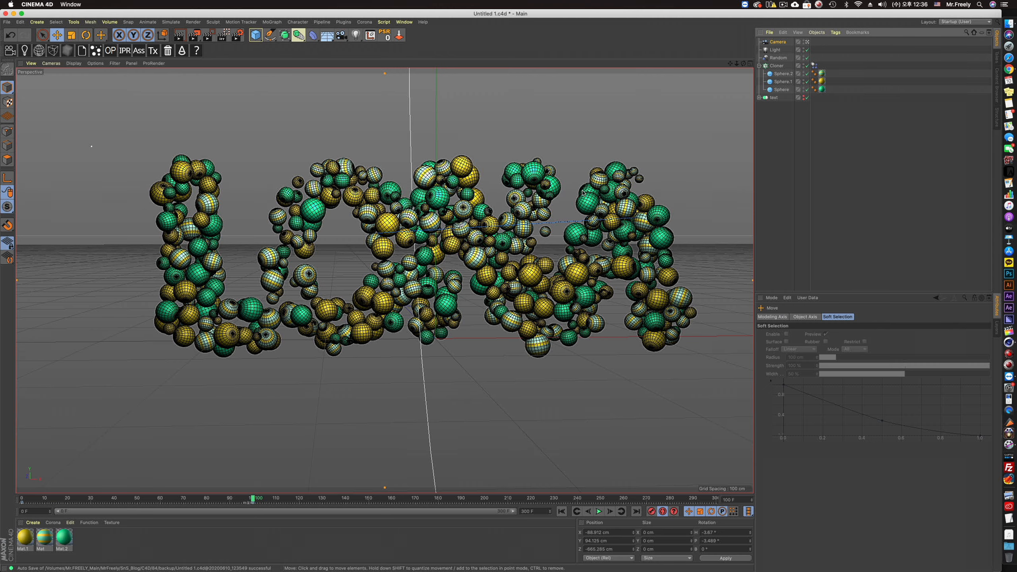
click(778, 43)
middle_click(653, 179)
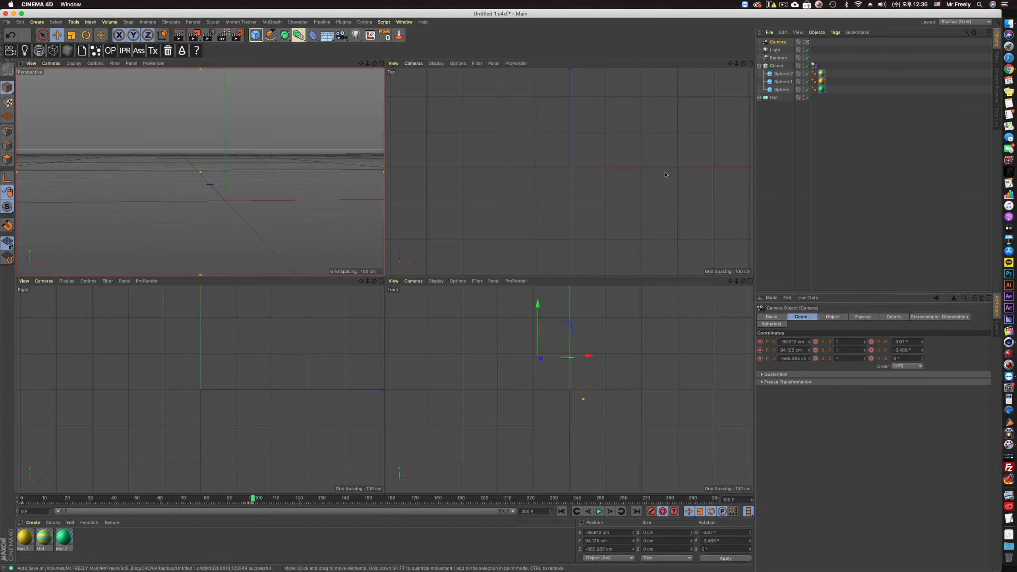
scroll(593, 174, down, 3)
drag(615, 247, 620, 251)
drag(547, 321, 548, 317)
key(F1)
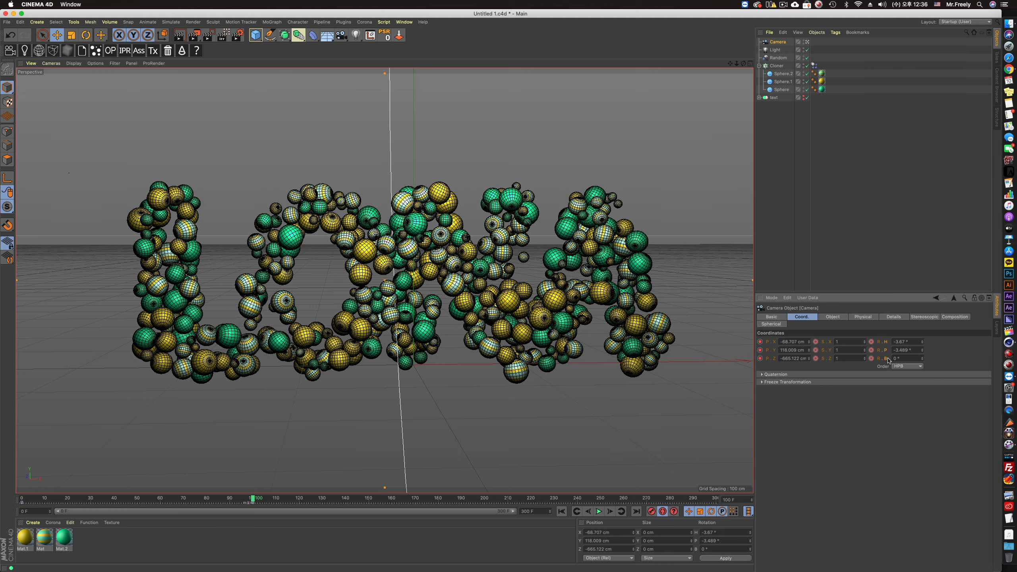
Delete the camera's rotation animation tracks and set its heading and pitch to 0°.
right_click(887, 360)
mouse_move(936, 365)
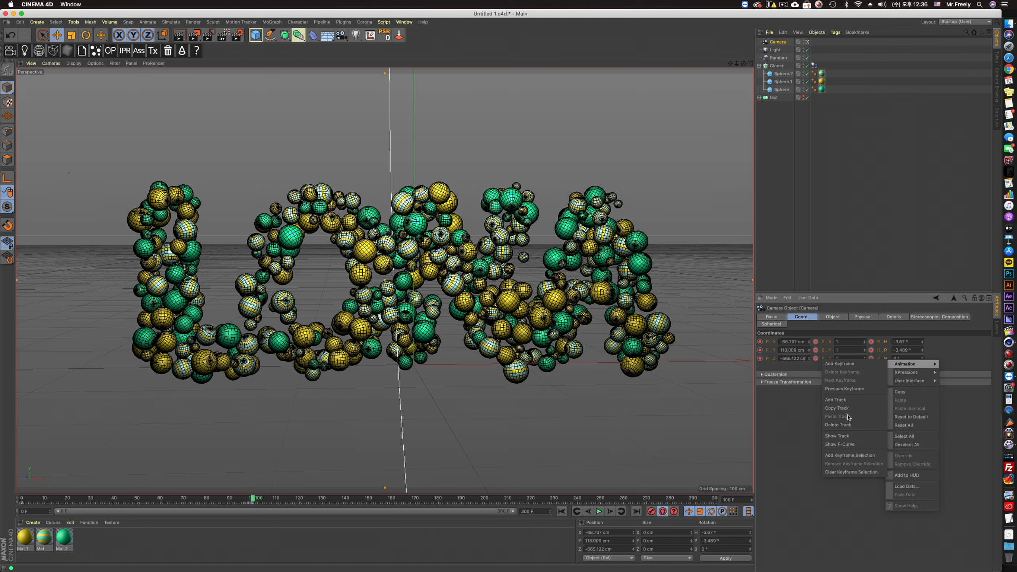
click(838, 425)
click(663, 512)
text(0)
key(Tab)
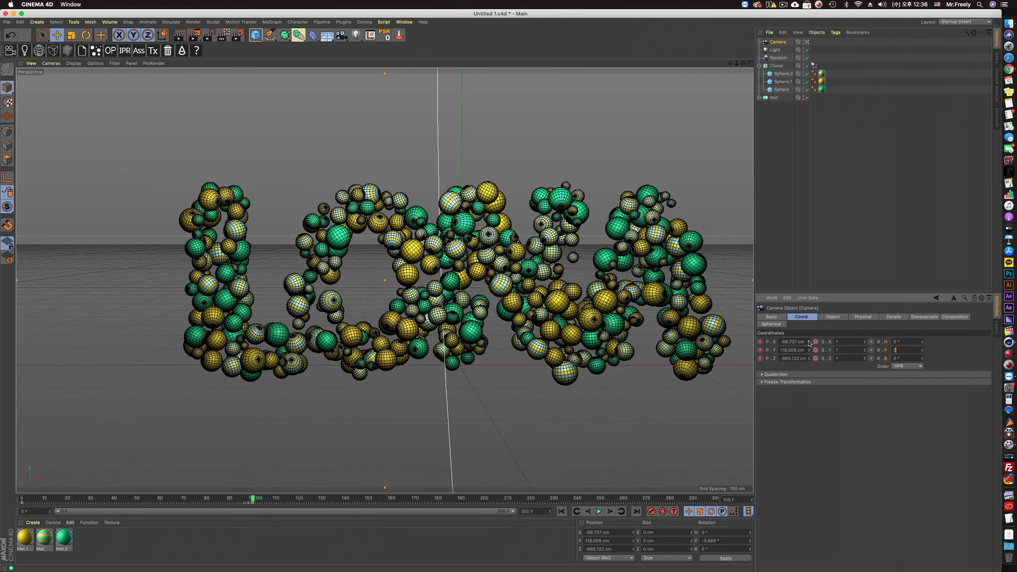
text(0)
key(Return)
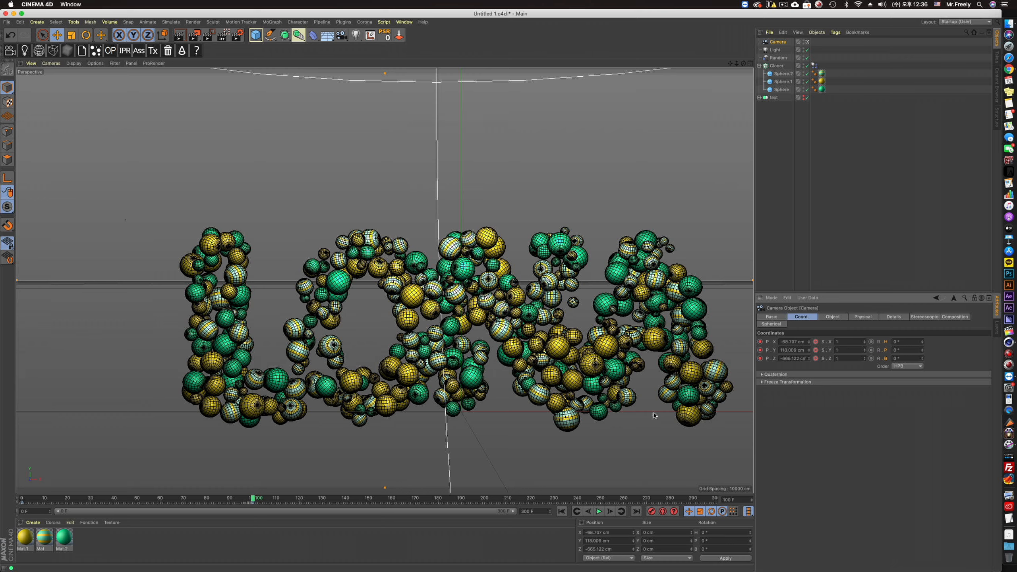
Centre the camera on the text at frame 100, moving it to about X -9 cm and Y 72 cm.
middle_click(664, 191)
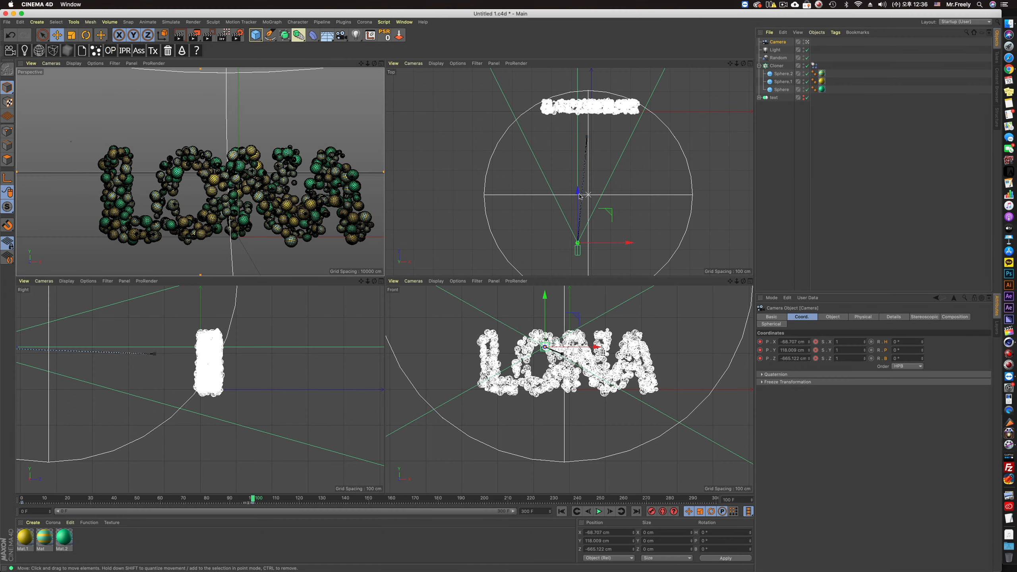
drag(611, 247, 620, 248)
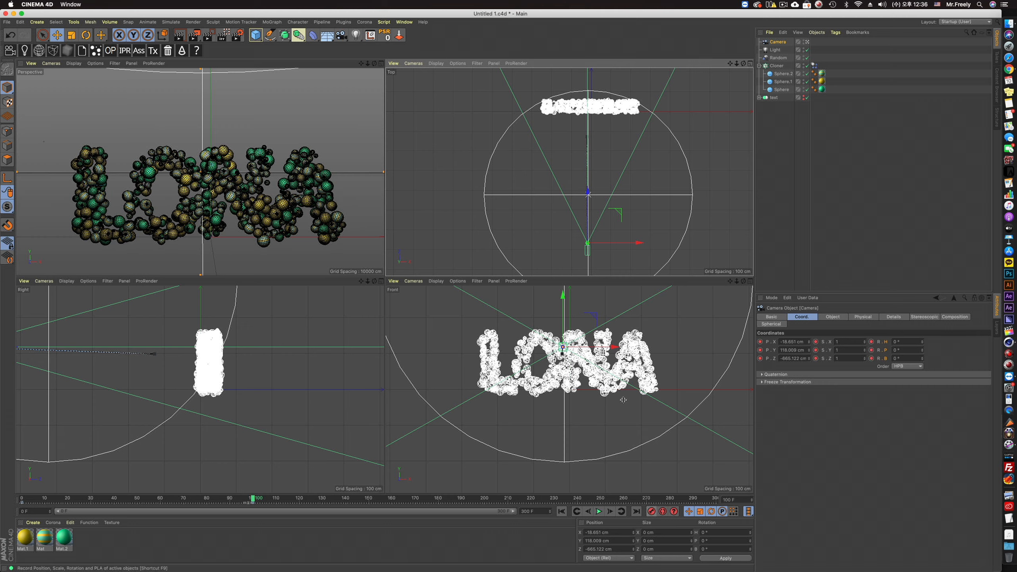
scroll(173, 422, down, 2)
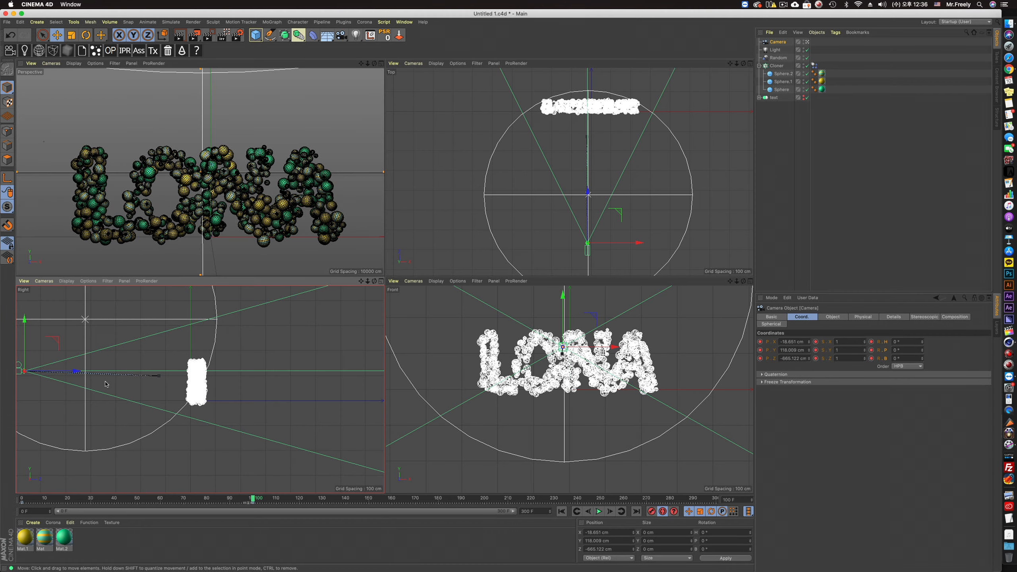
alt+middle_drag(106, 384, 168, 387)
drag(87, 345, 88, 357)
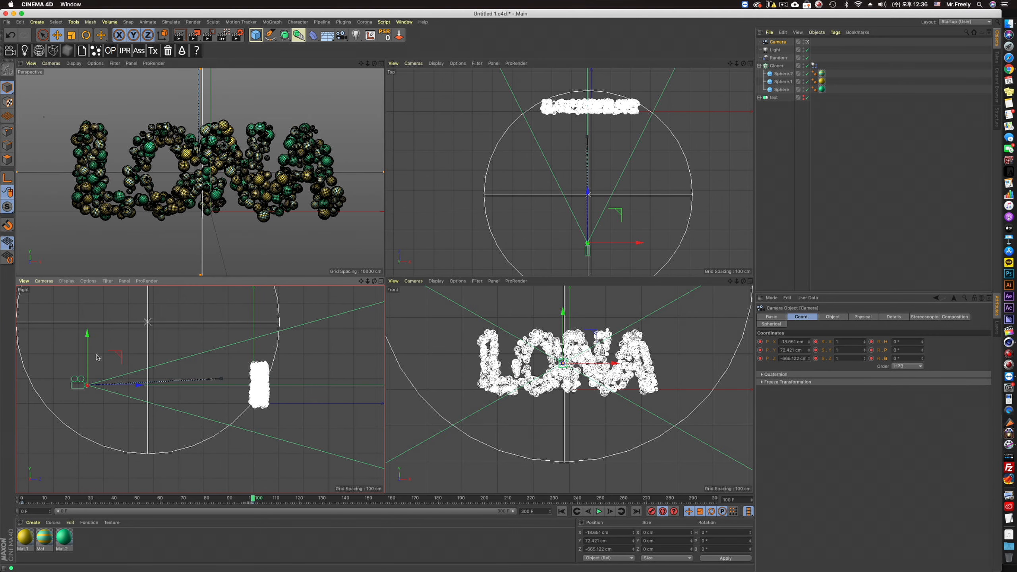
drag(631, 243, 634, 245)
Play the reframed camera animation from the first frame in the full perspective view and stop after the text has formed.
click(561, 511)
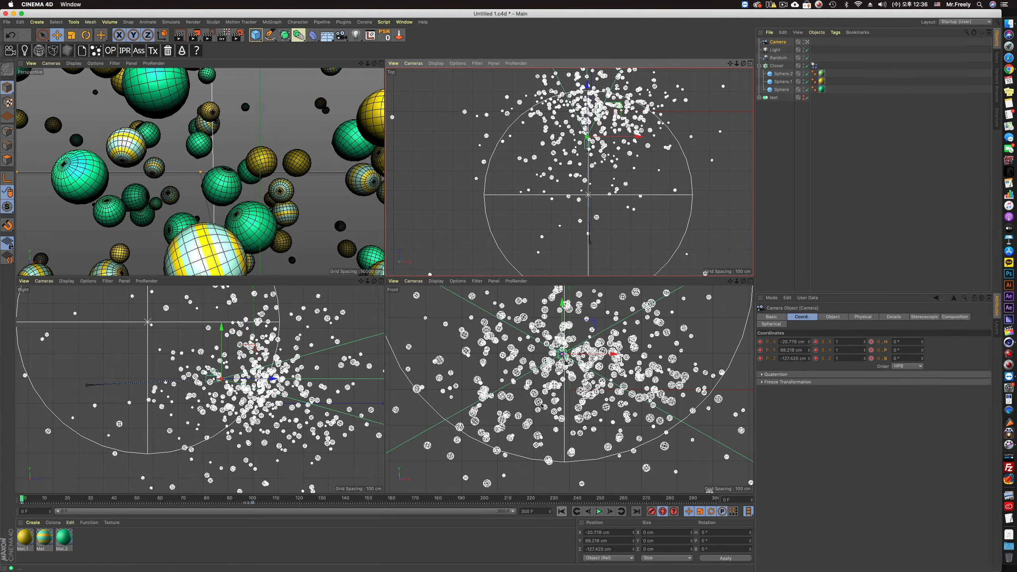
key(F1)
click(598, 512)
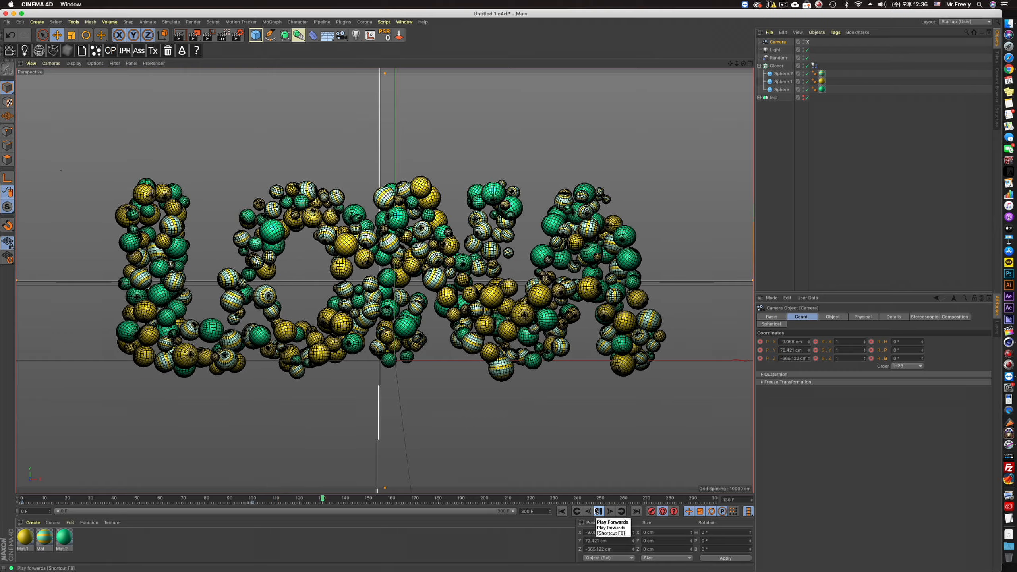
click(598, 511)
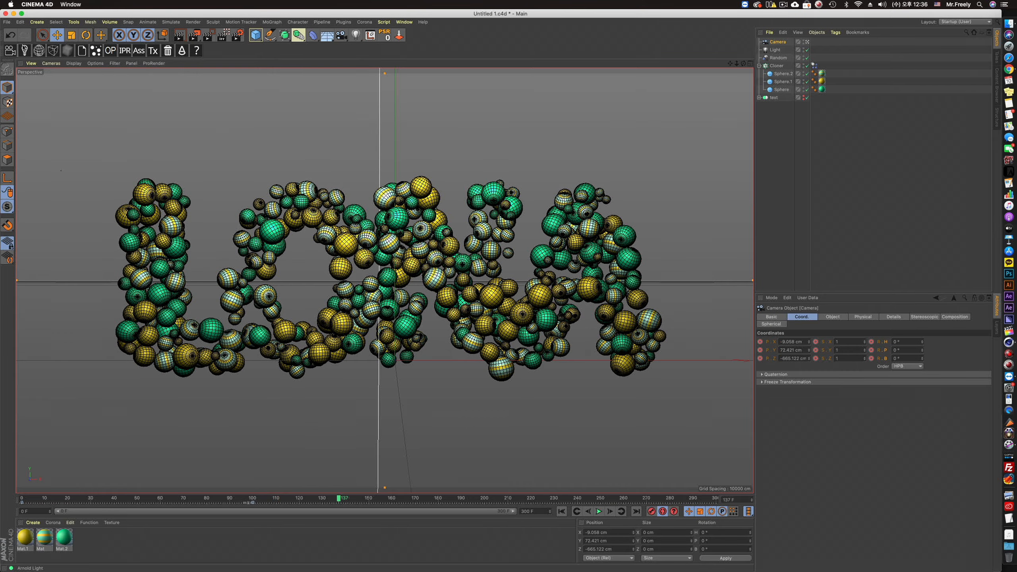
Replay the formed LONA text from about frame 104 to examine how the spheres keep moving.
click(56, 35)
click(598, 511)
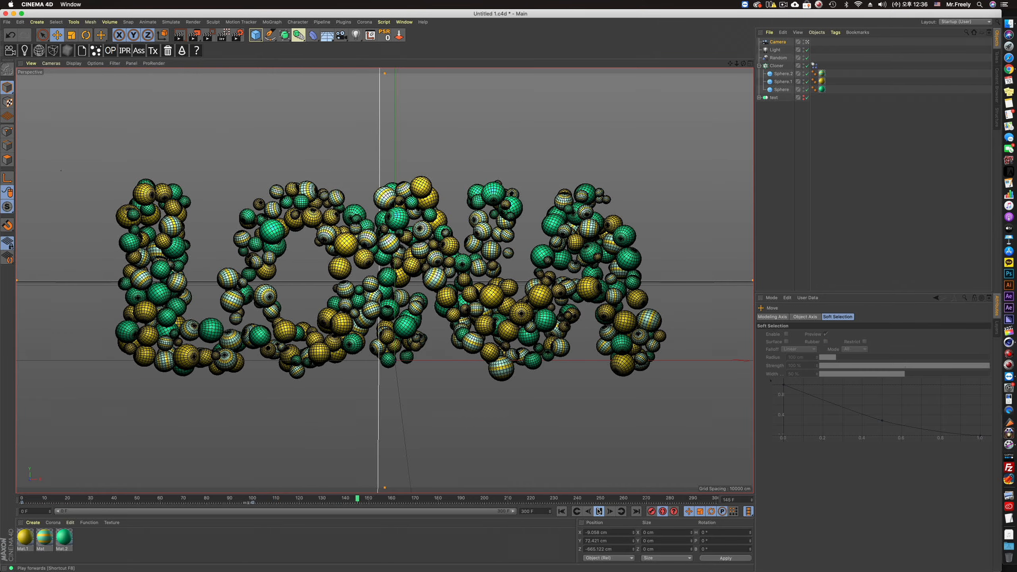
click(598, 512)
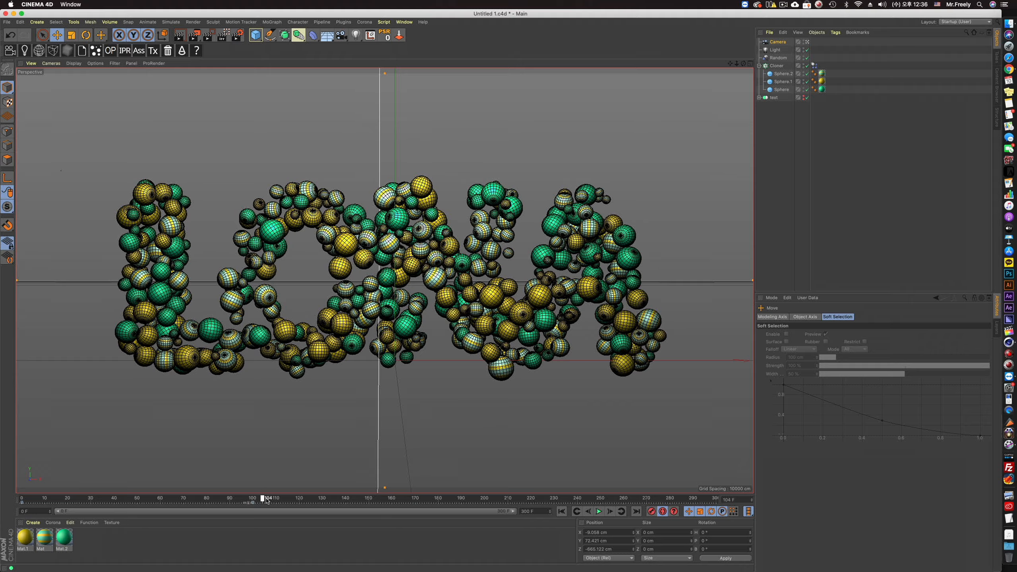
click(602, 511)
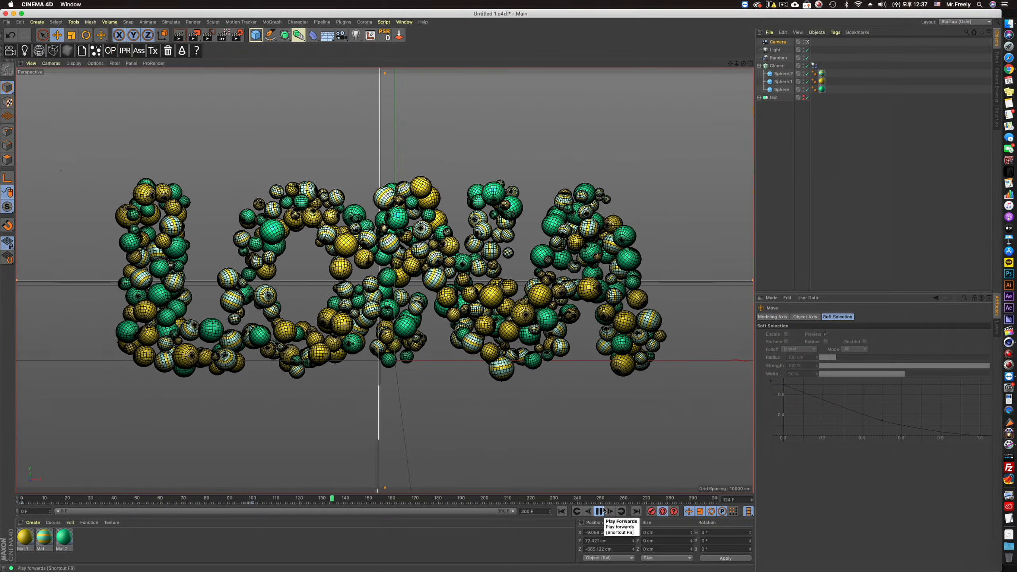
click(602, 511)
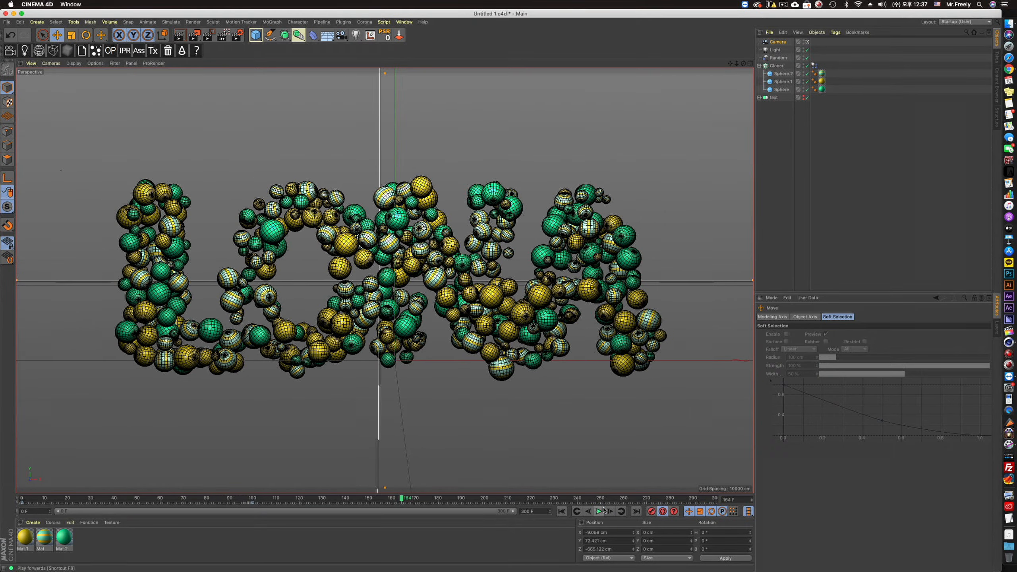
Keyframe the Cloner dynamics tag's Follow Position and Follow Rotation at frame 164 and delete the existing Linear Damping track.
click(814, 65)
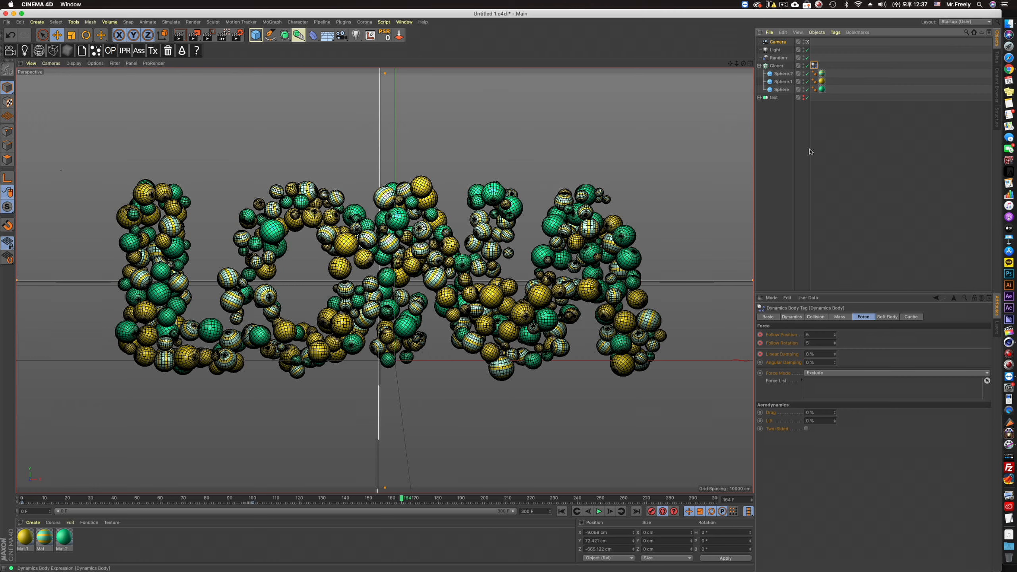
click(663, 511)
click(760, 335)
right_click(779, 355)
mouse_move(801, 358)
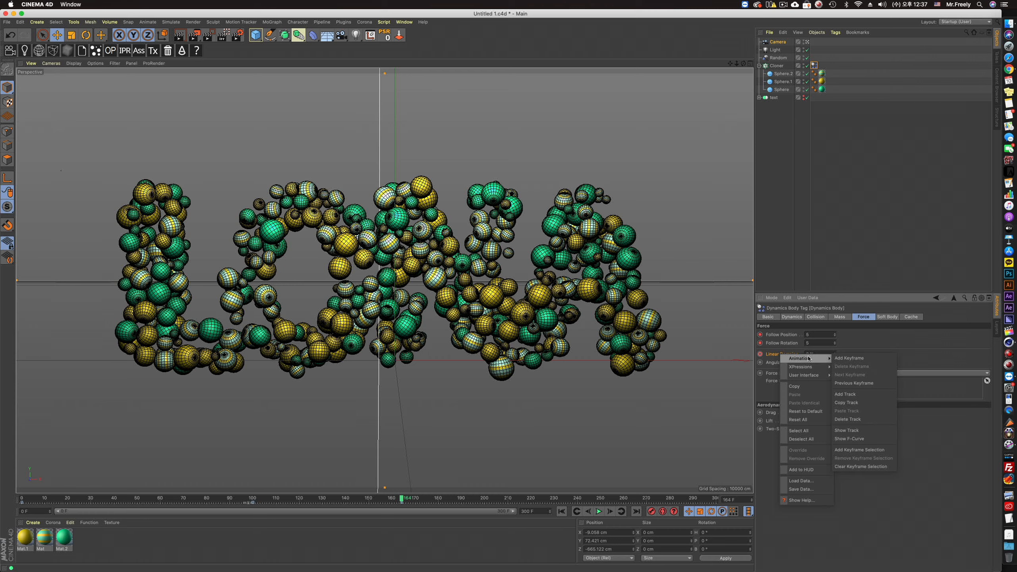
click(855, 420)
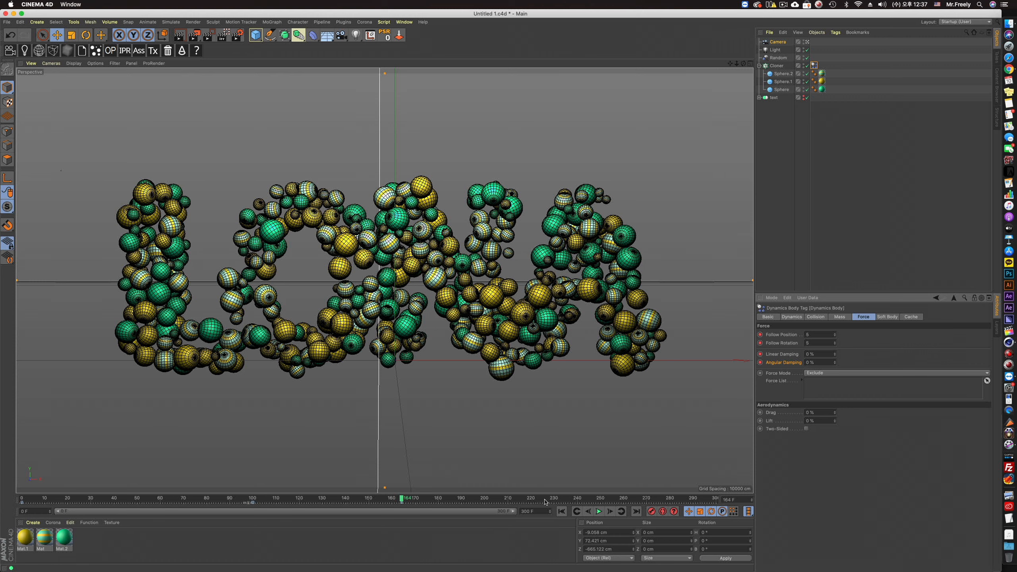
Keyframe the Cloner dynamics tag at frame 220 with Follow Position and Follow Rotation at 0 and Linear and Angular Damping at 100%.
click(531, 500)
click(819, 335)
drag(802, 351, 729, 353)
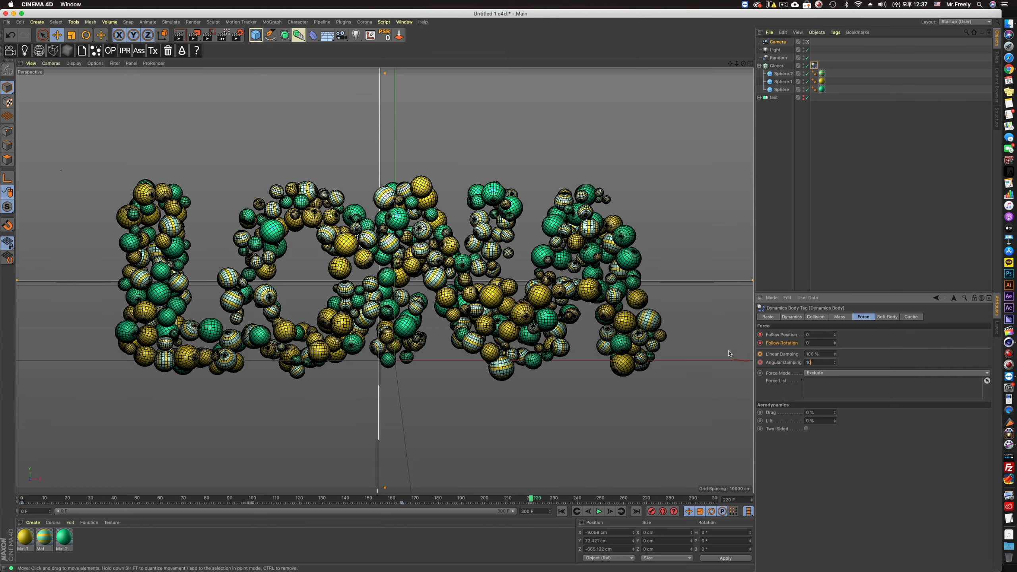
click(760, 354)
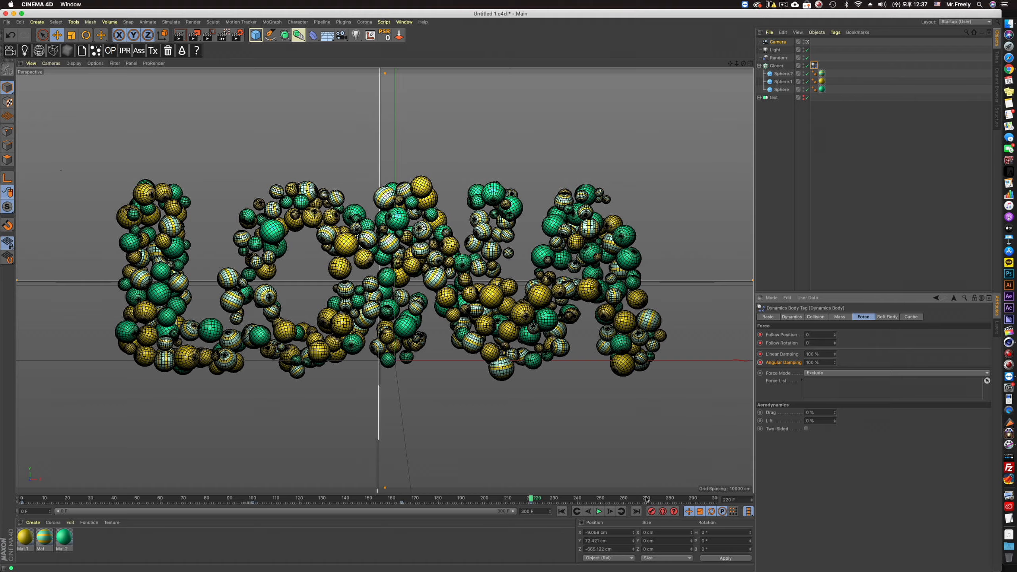
Play the animation from the first frame until about frame 249 and extend the timeline to 400 frames.
click(561, 511)
click(599, 512)
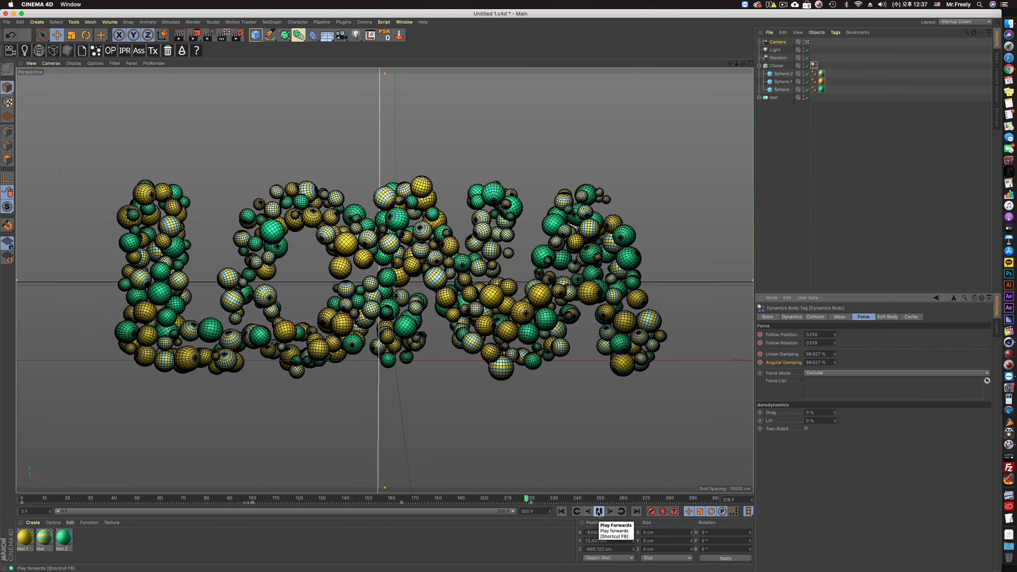
click(599, 512)
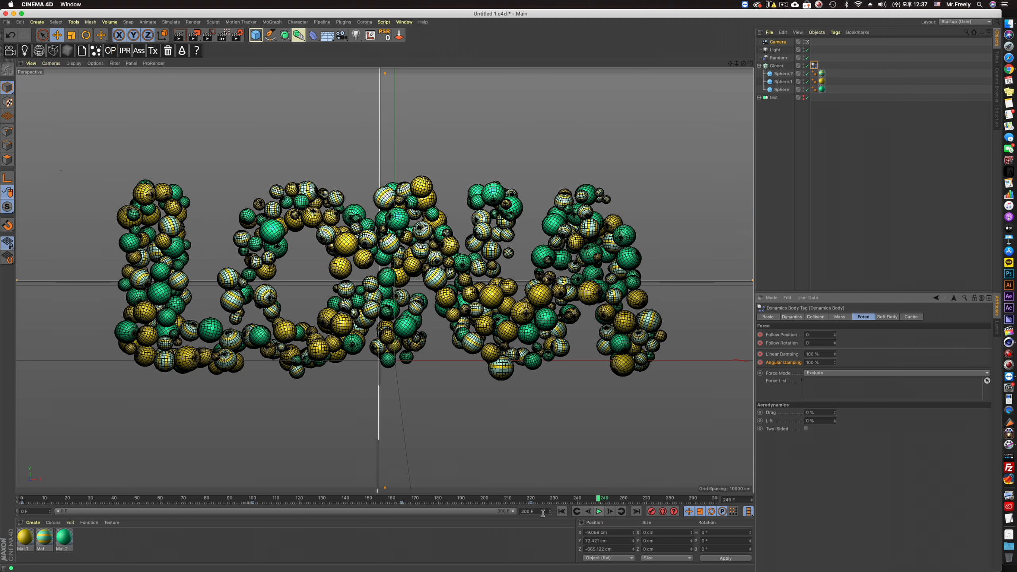
drag(482, 515, 513, 513)
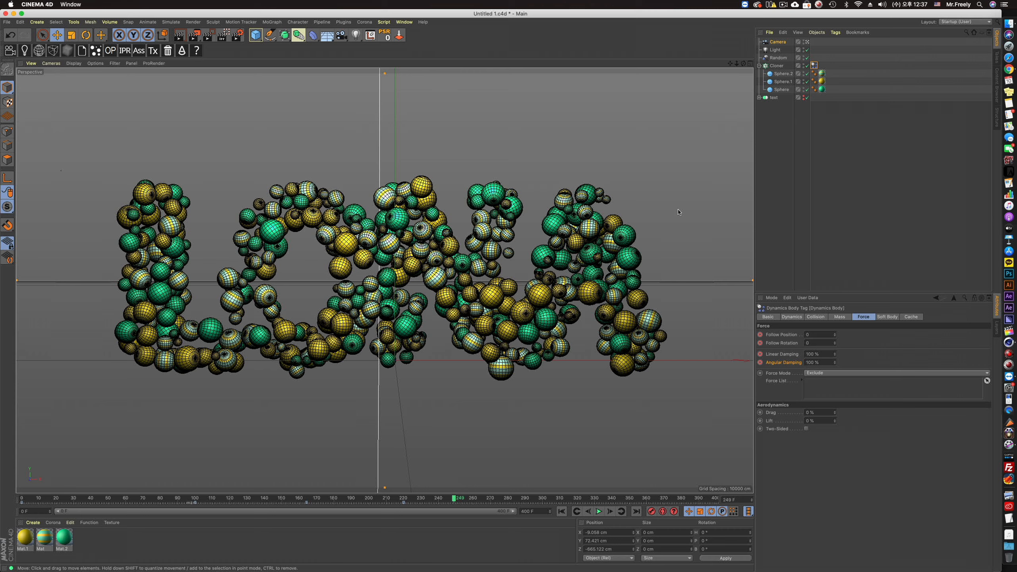
Add a sphere at the text's centre, about X 0.3 cm and Y 83 cm, and keyframe its radius at 0 cm at frame 249.
click(255, 35)
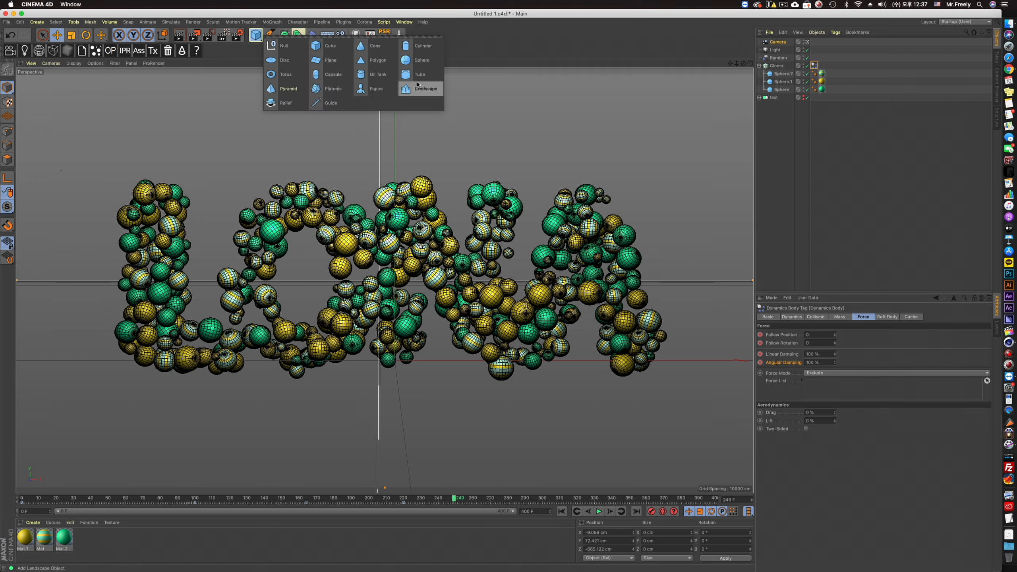
click(424, 61)
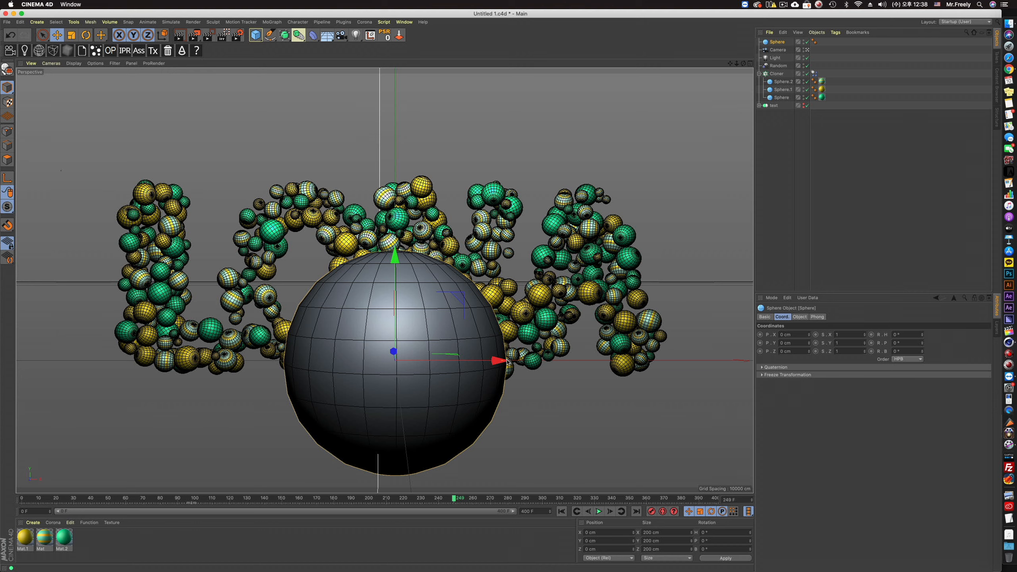
drag(503, 362, 401, 272)
click(799, 316)
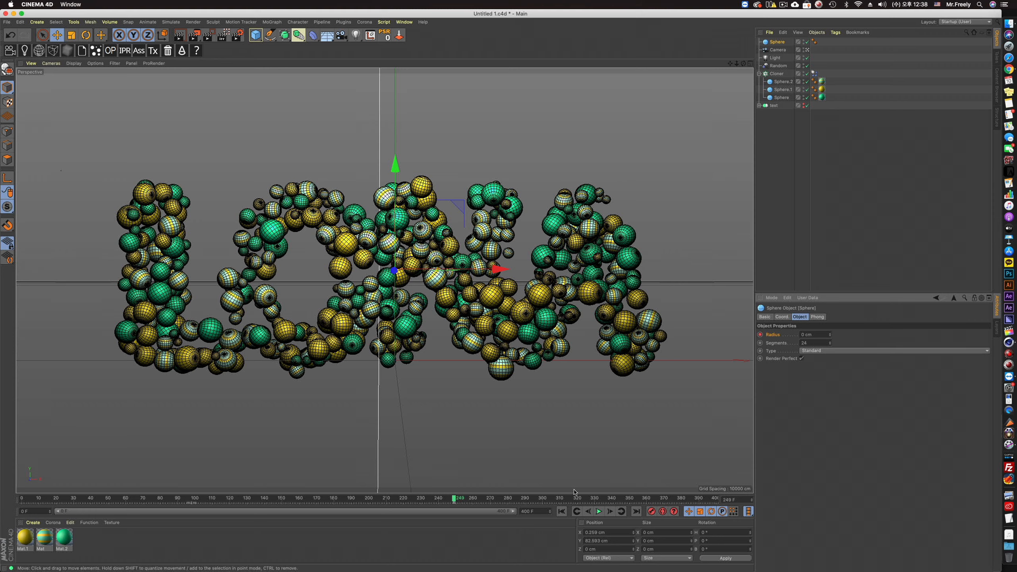
Try radii of 500 cm and 300 cm for the new sphere at frame 280, settling on a 200 cm keyframe.
click(545, 501)
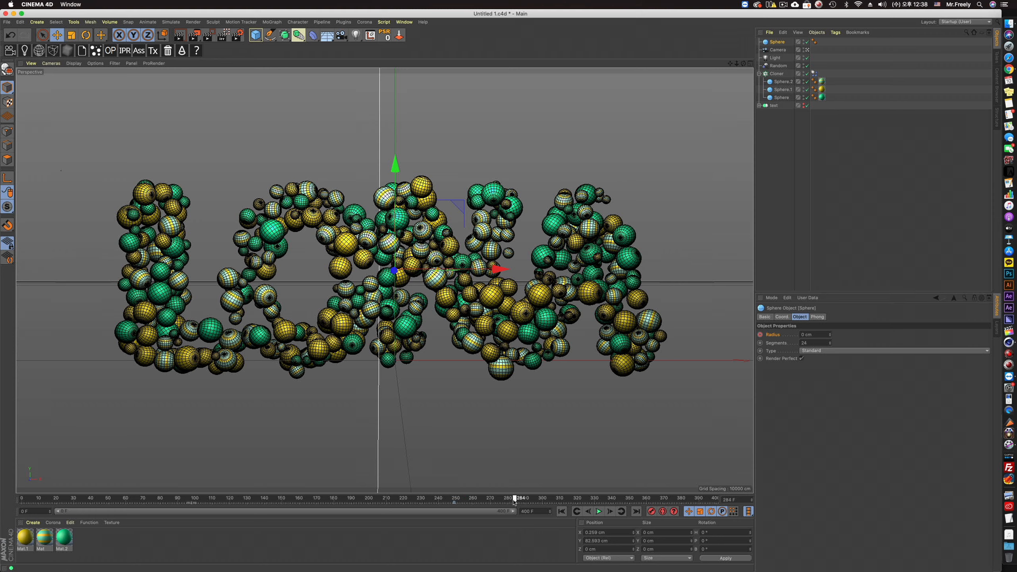
click(805, 334)
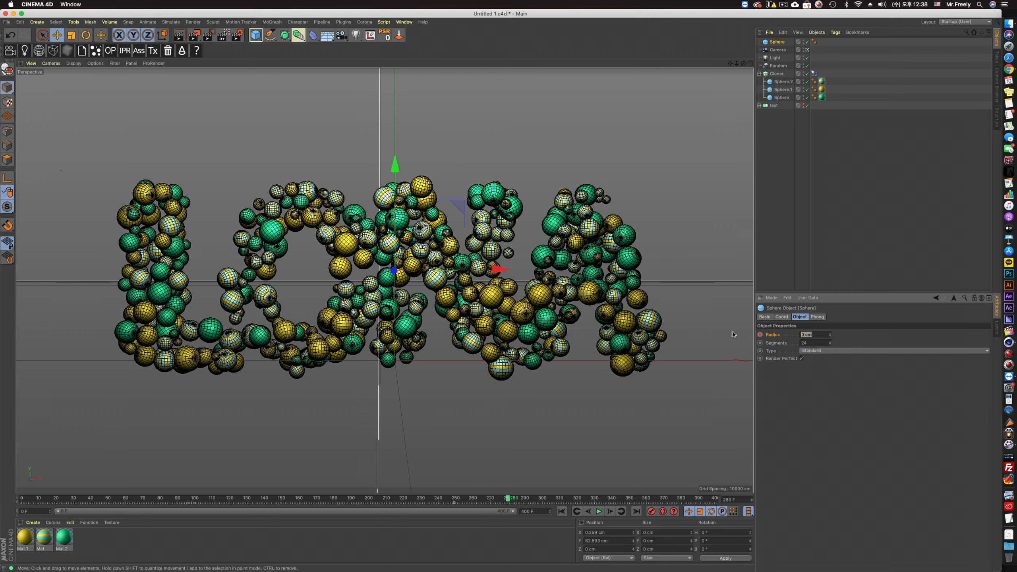
text(500)
key(Return)
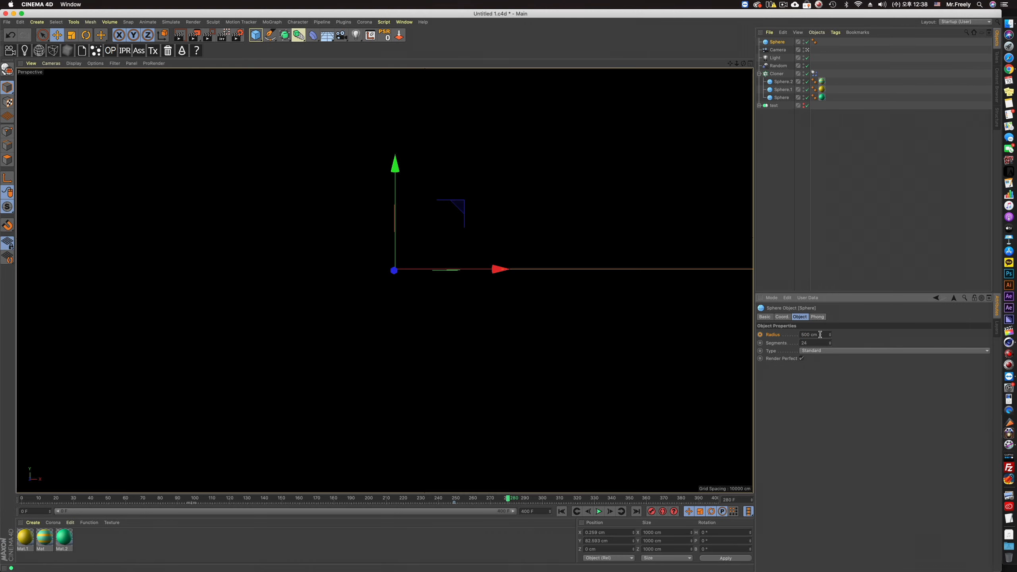
text(300)
key(Return)
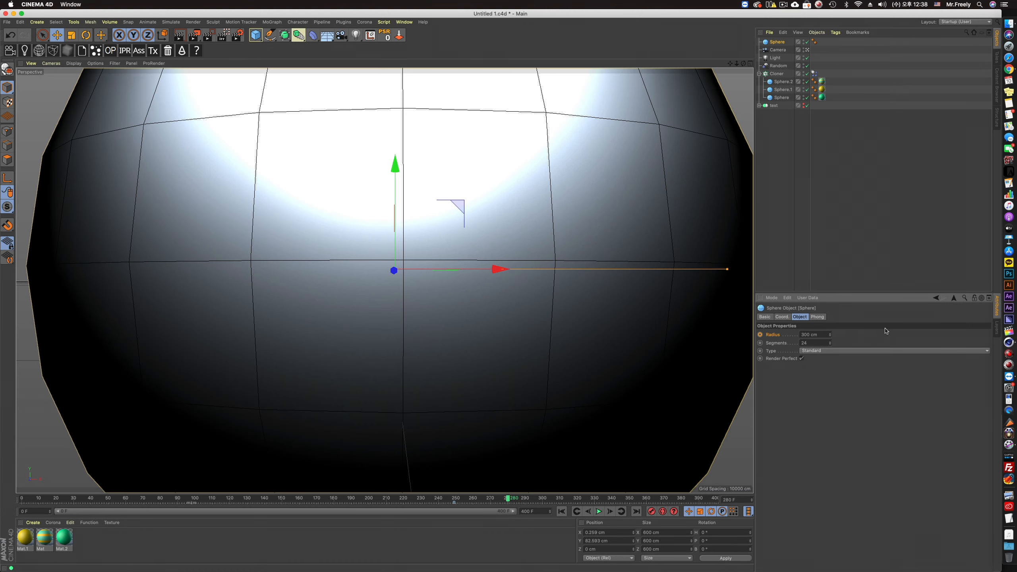
click(823, 334)
text(200)
key(Return)
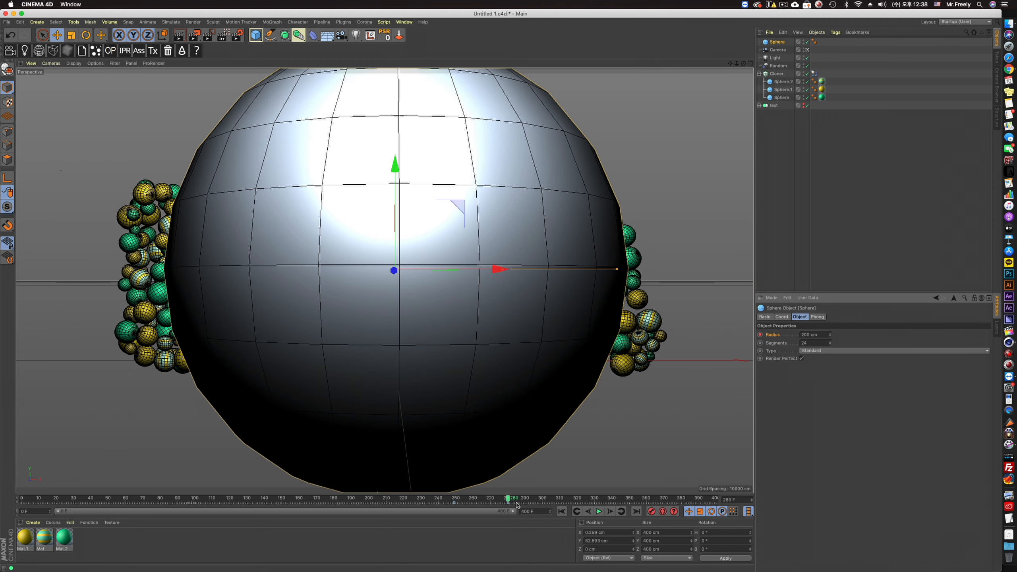
drag(453, 499, 490, 499)
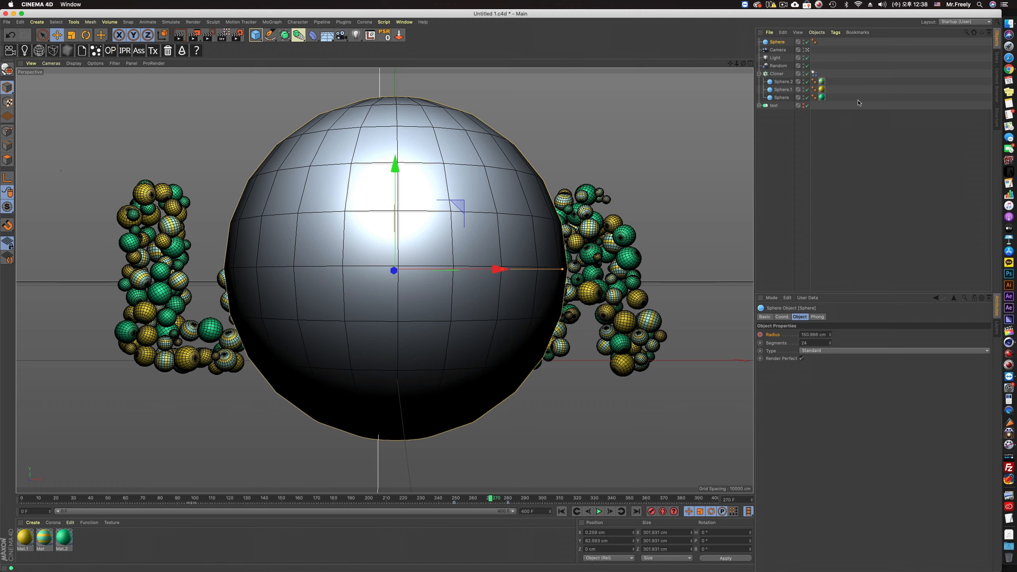
Hide the new sphere in the viewport and the render, and give it a Rigid Body simulation tag.
right_click(780, 44)
click(772, 44)
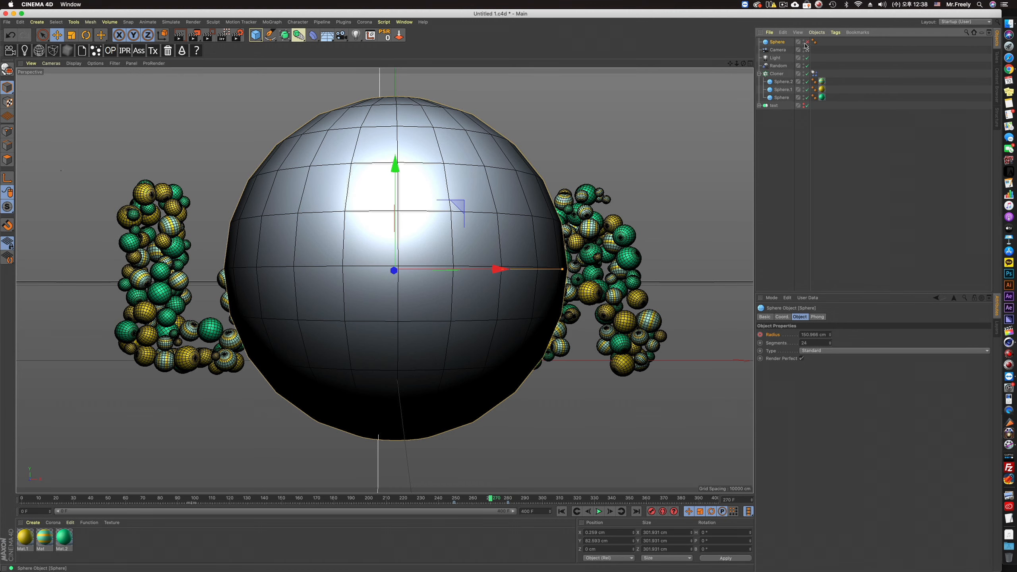
click(805, 42)
click(805, 43)
click(806, 42)
right_click(779, 44)
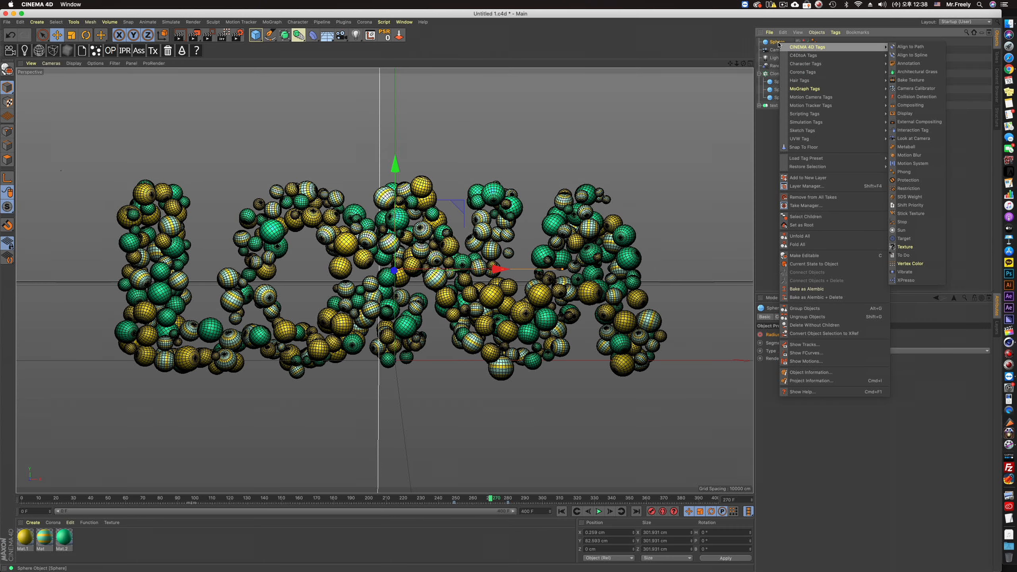
mouse_move(806, 122)
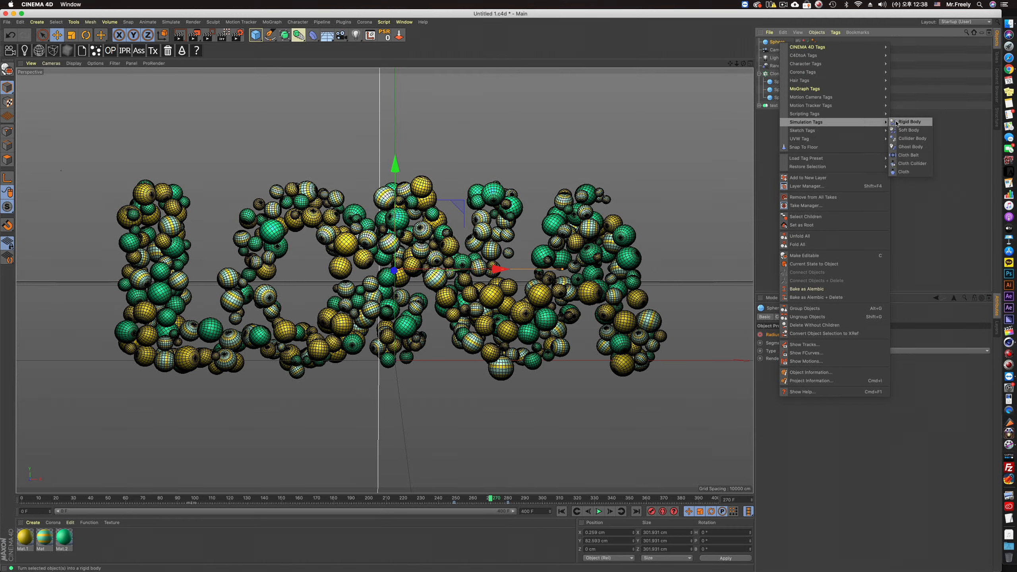
click(909, 136)
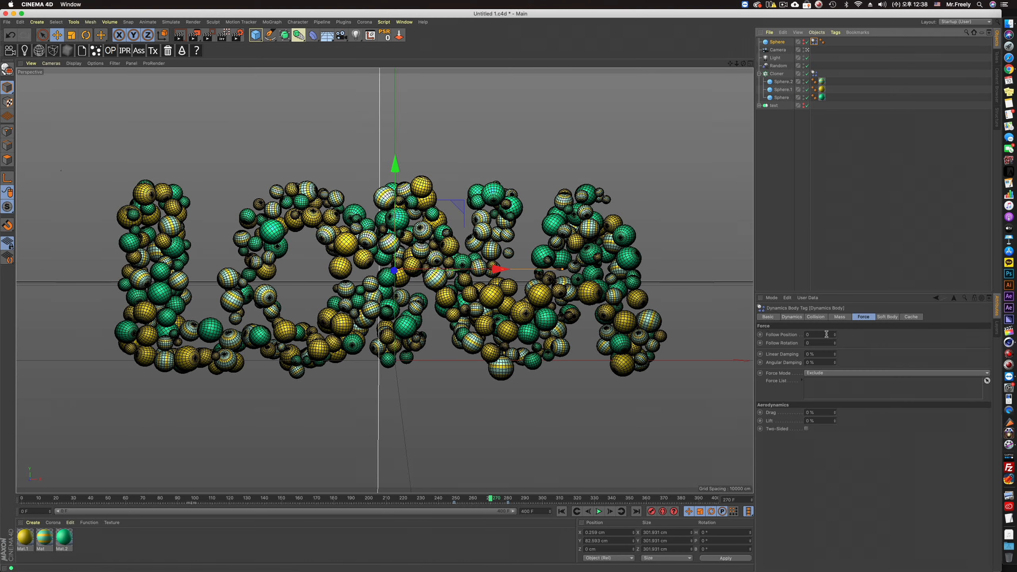
Set the new sphere's collision shape to Automatic (MoDynamics) and play the simulation until about frame 291.
click(813, 317)
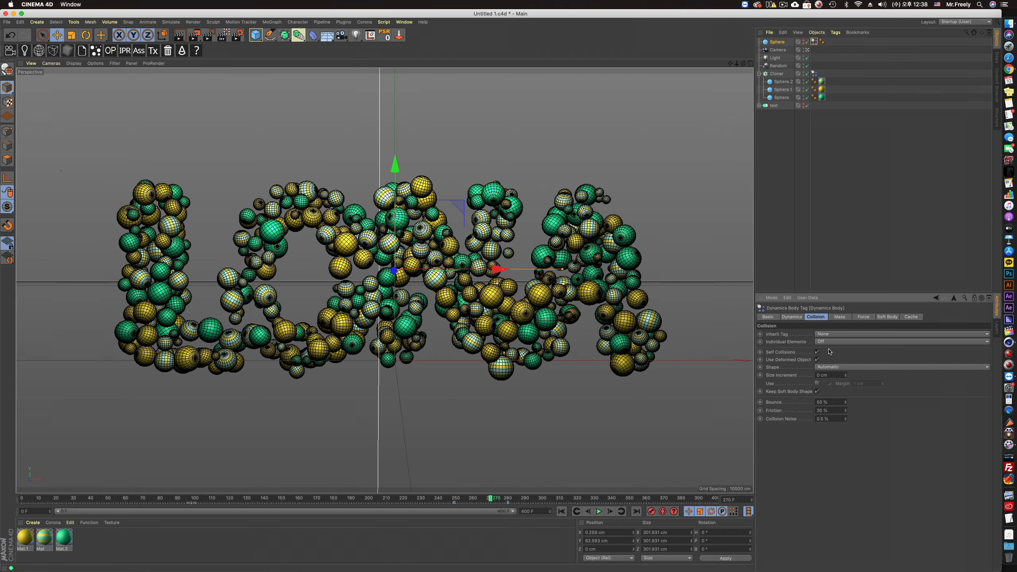
click(831, 367)
click(835, 375)
click(840, 368)
click(840, 384)
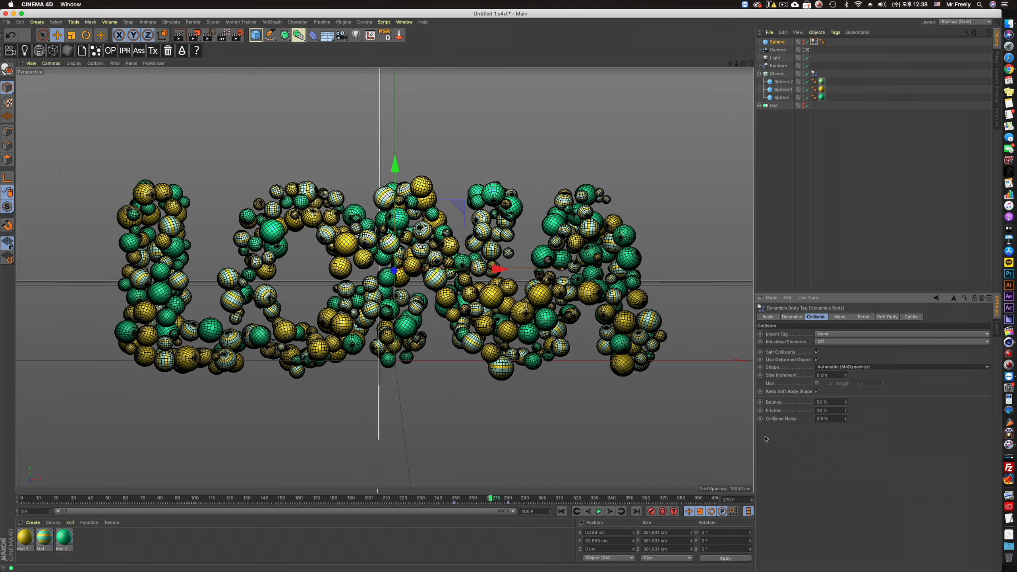
click(596, 511)
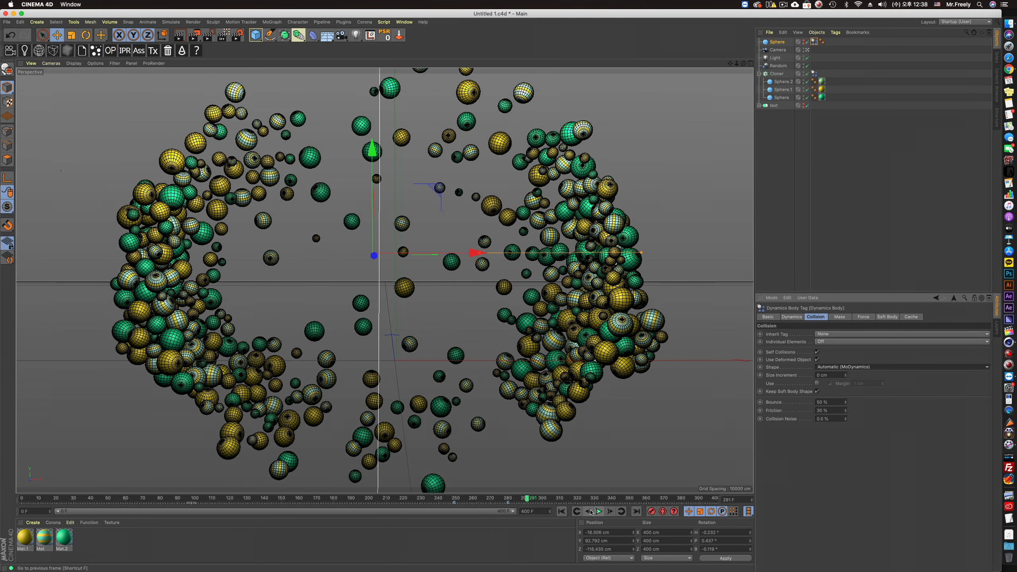
Keyframe the hidden sphere's radius at 500 cm at frame 280.
click(771, 44)
click(509, 498)
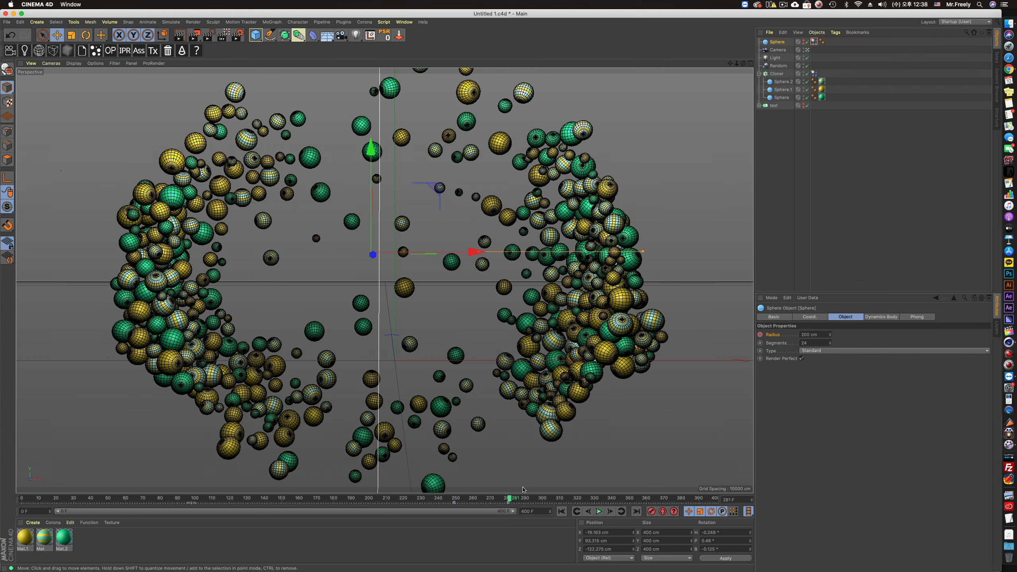
double_click(810, 335)
text(500)
key(Return)
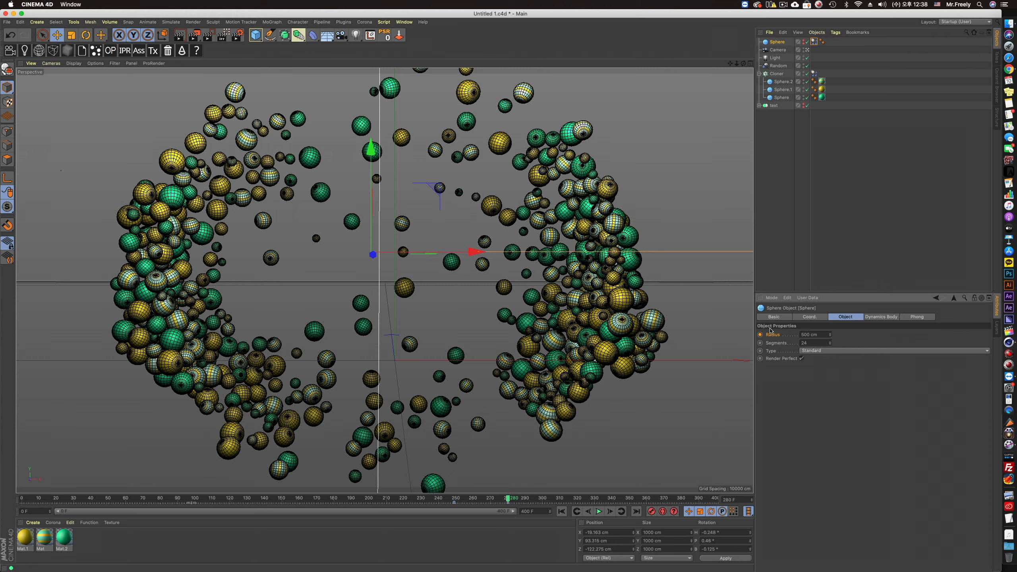
Replay the simulation from the first frame to check how the growing sphere scatters the text.
click(562, 512)
click(599, 512)
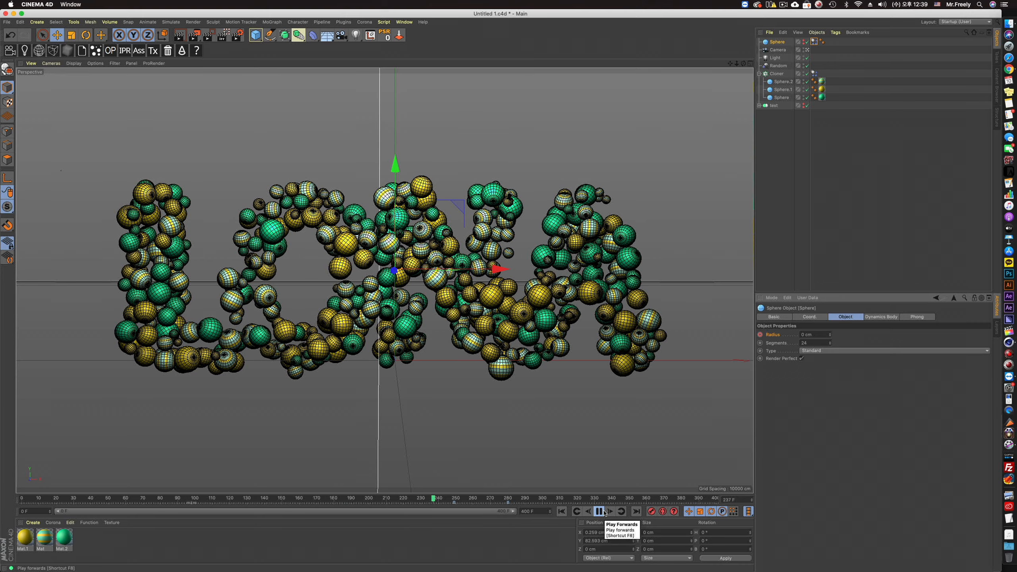
click(599, 511)
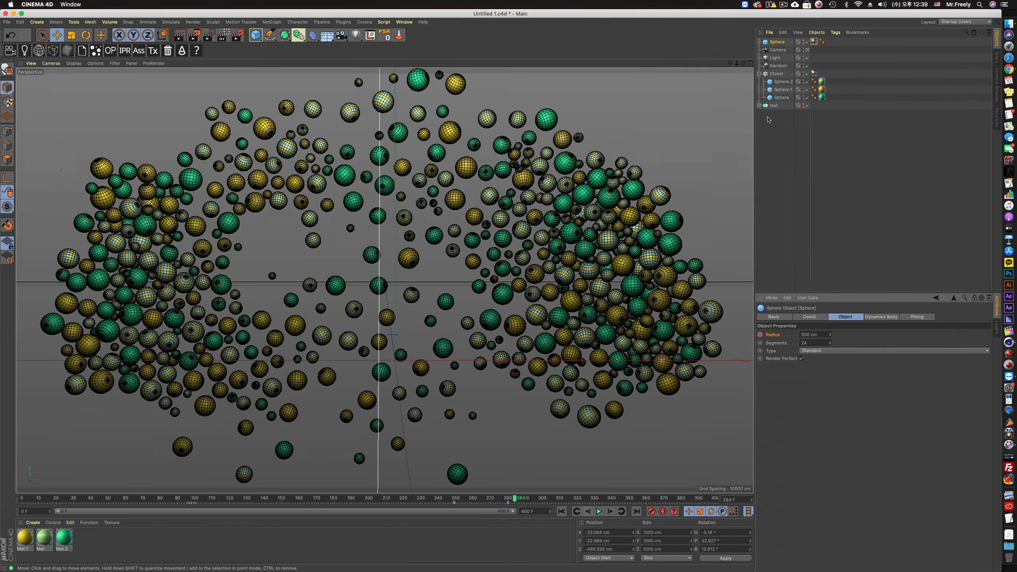
click(562, 511)
click(598, 511)
click(599, 511)
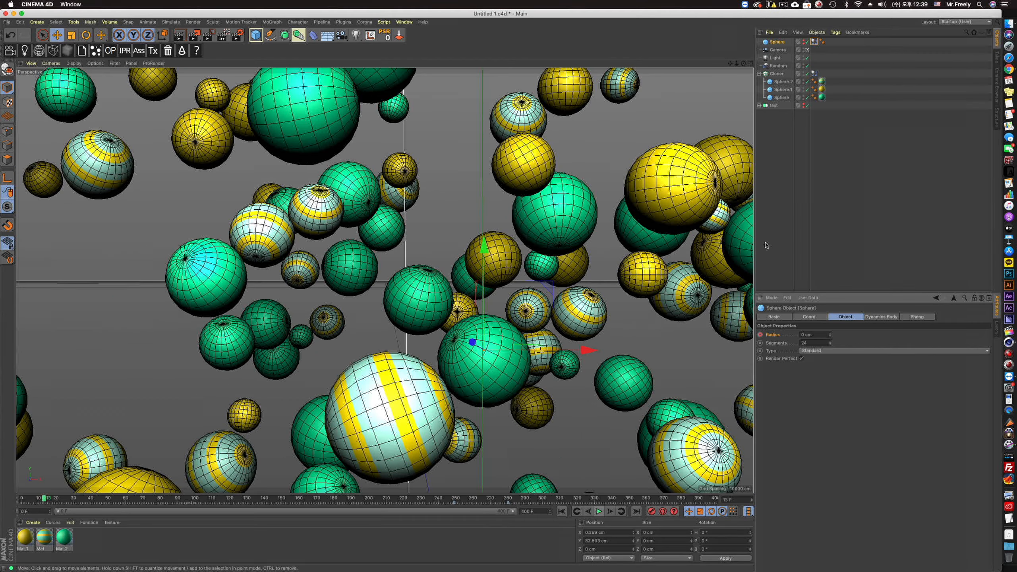
Keyframe the hidden sphere's radius at 1500 cm at frame 280, preview the playback and go to frame 249.
click(509, 500)
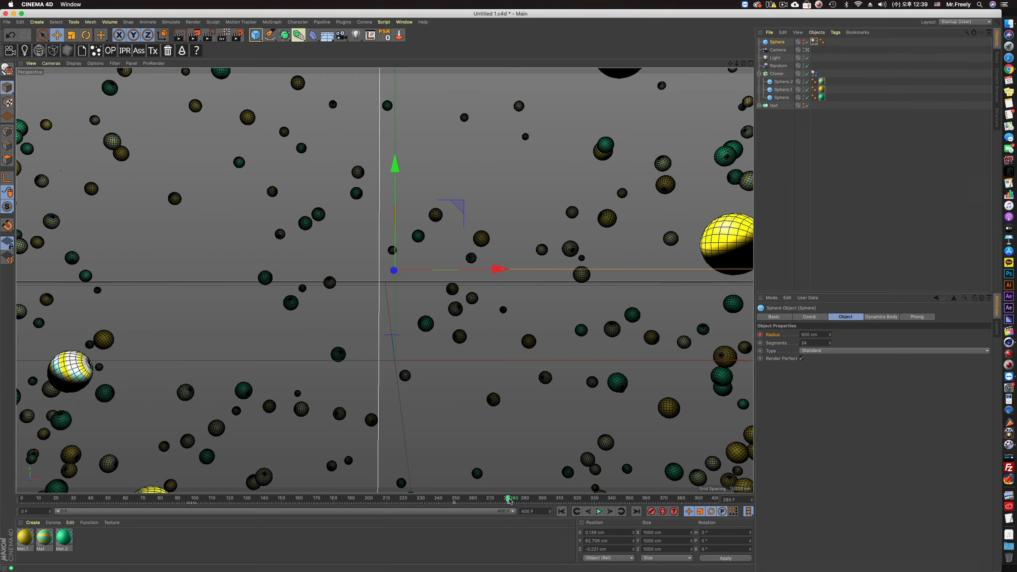
click(804, 336)
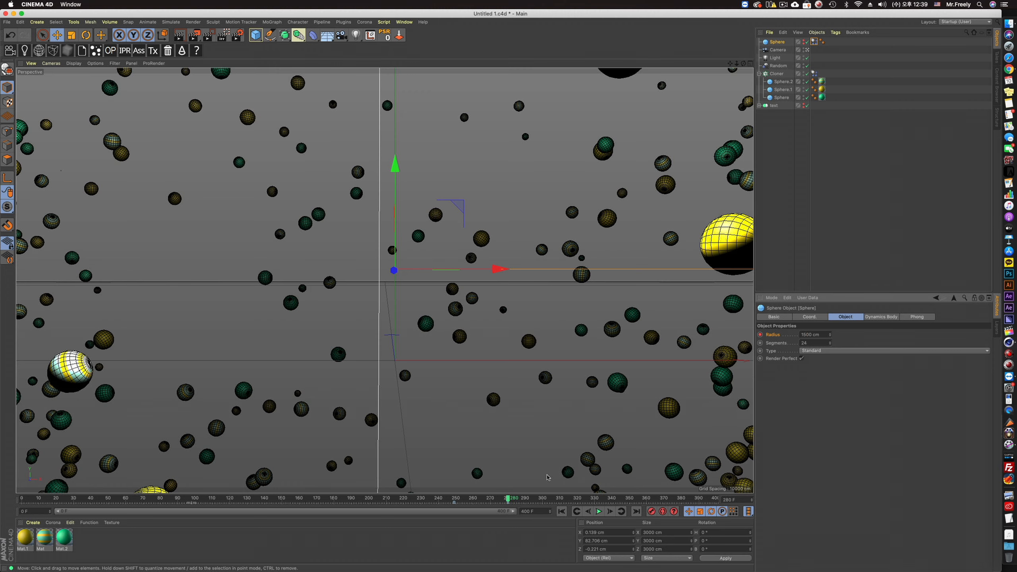
click(599, 512)
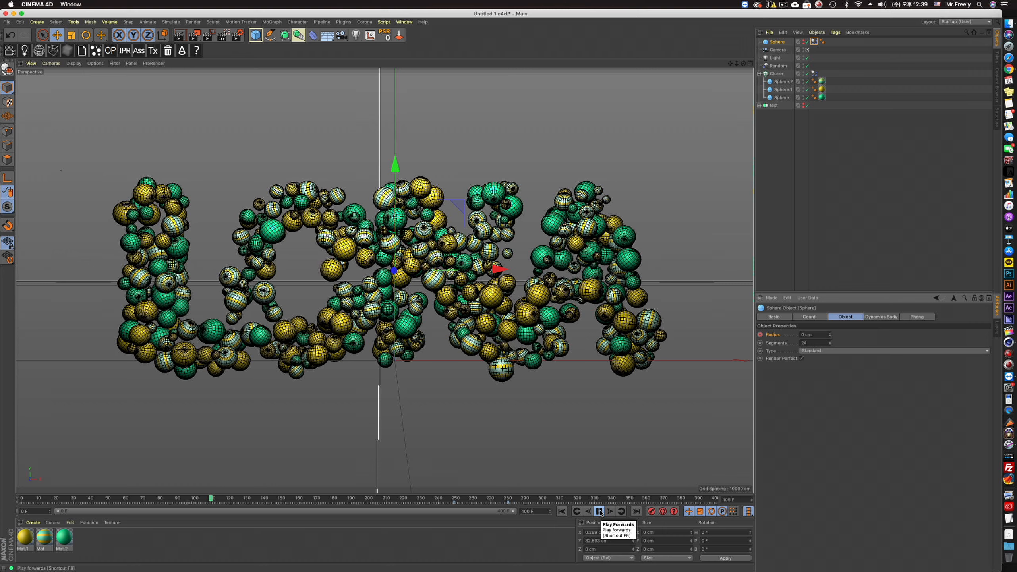
click(599, 511)
click(453, 499)
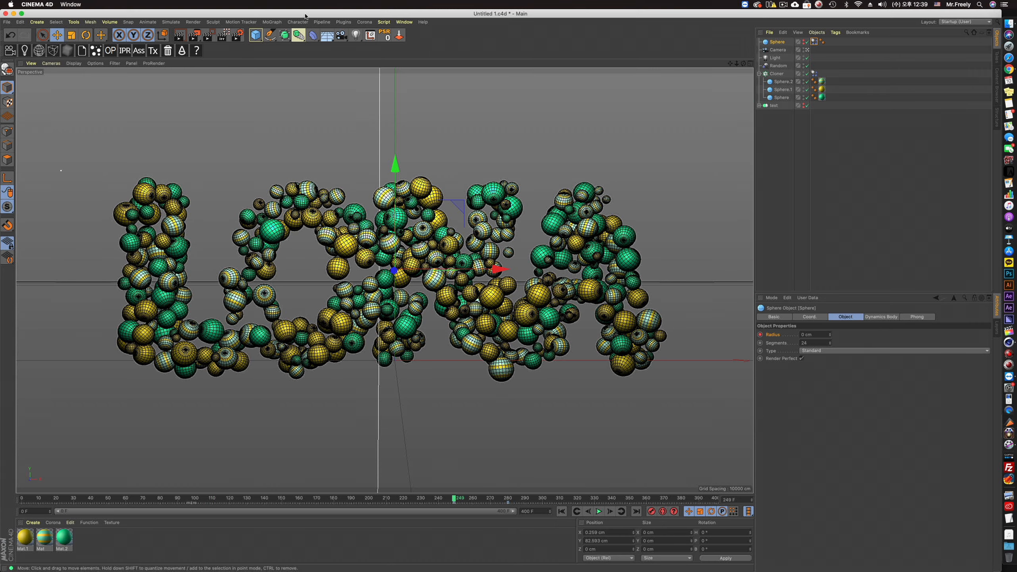
Try adding a Turbulence particle force to the scene and delete it.
click(814, 73)
click(234, 23)
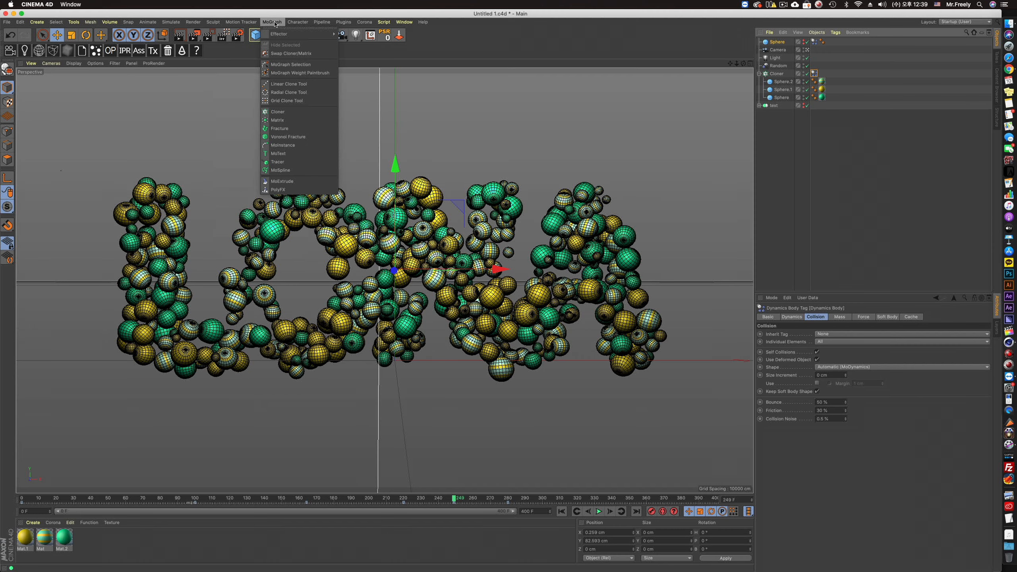
mouse_move(182, 54)
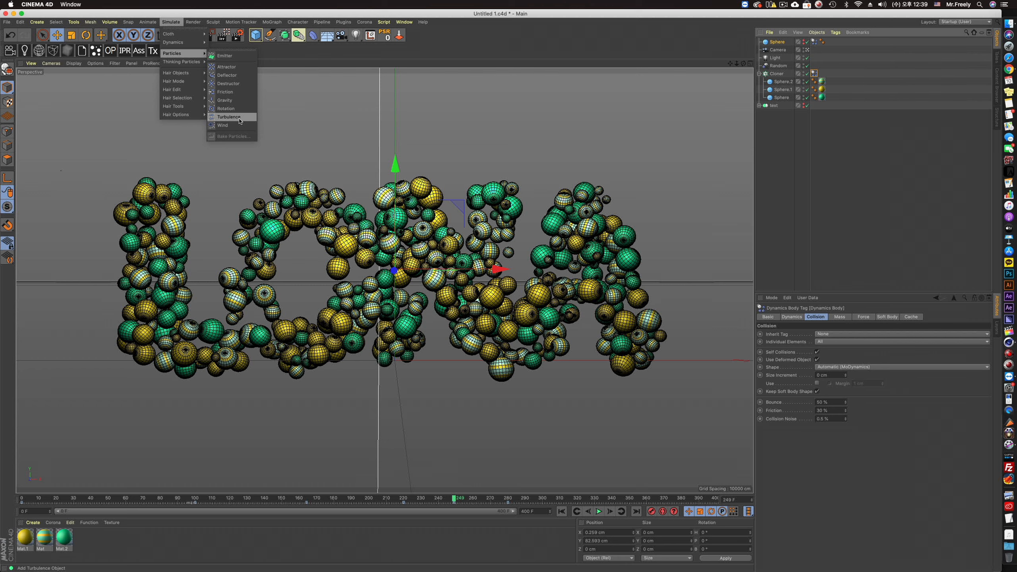
click(228, 117)
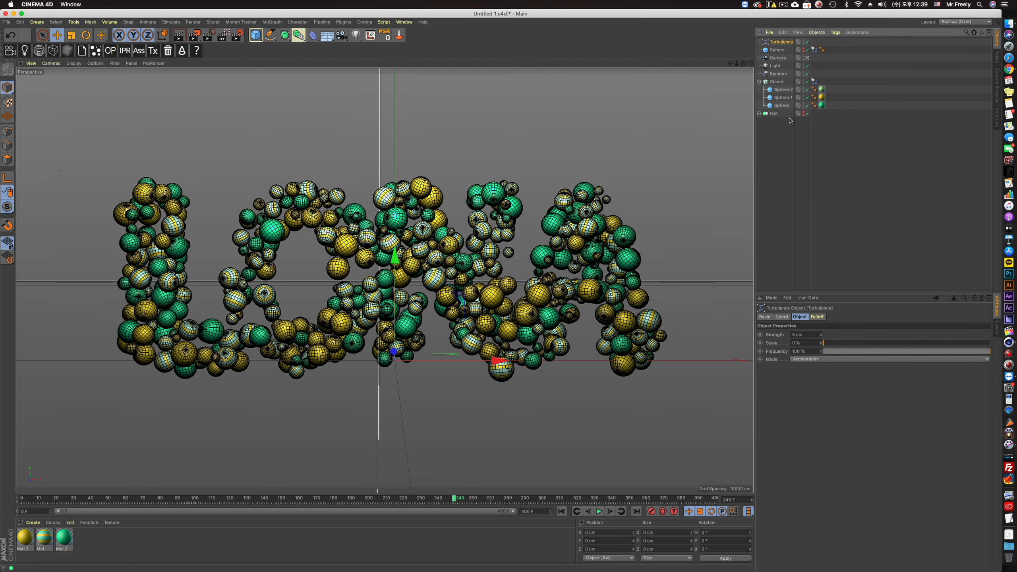
key(Delete)
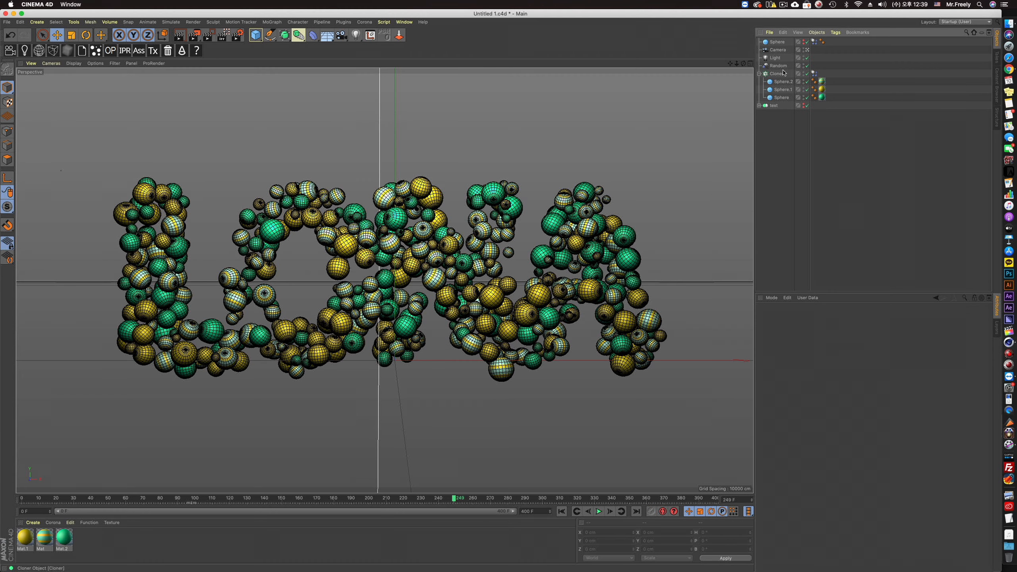
Add a Rotation particle force to the scene and open the Force settings of the Cloner's Dynamics Body tag.
click(813, 73)
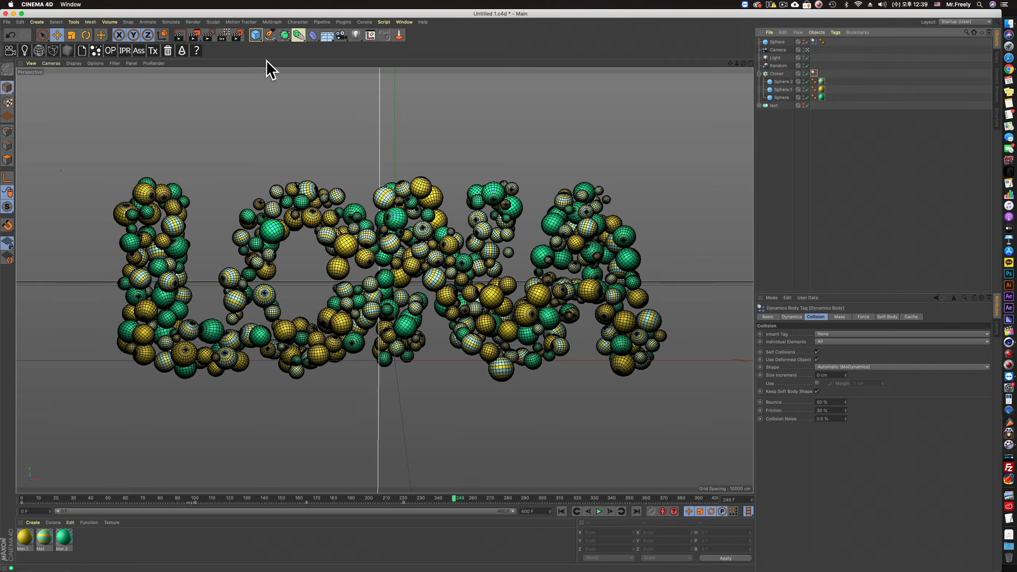
click(170, 22)
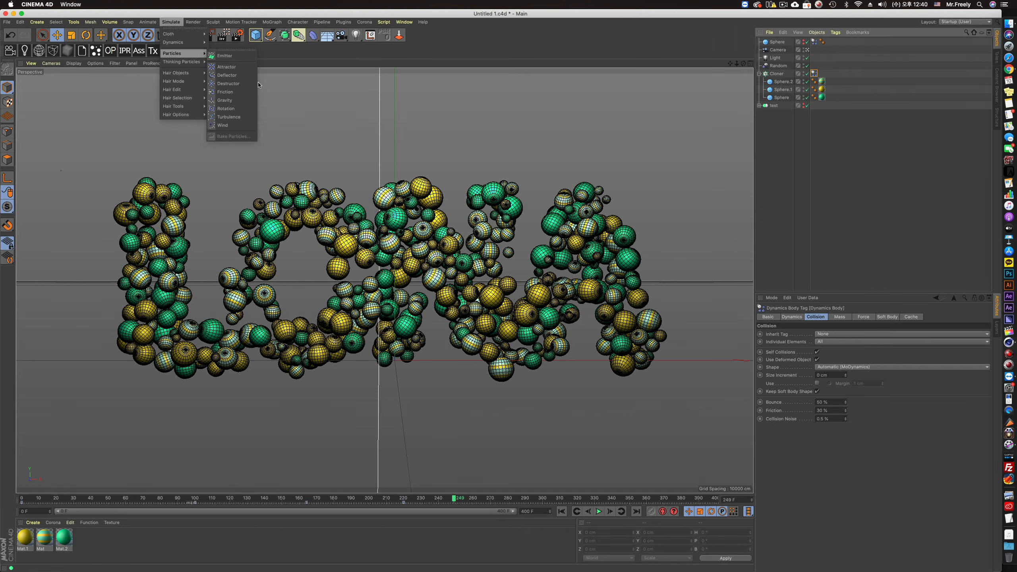
click(231, 108)
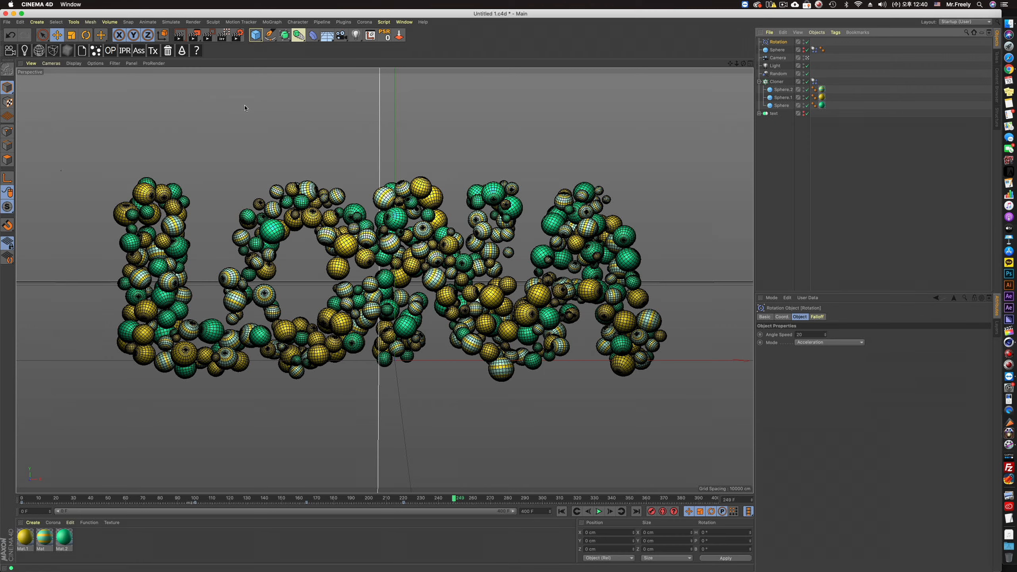
click(813, 81)
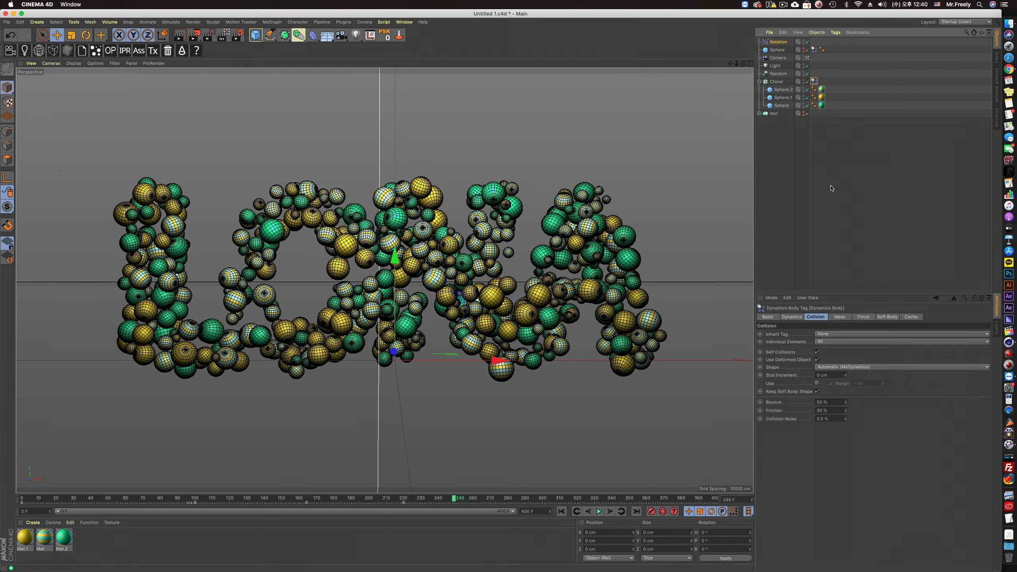
click(861, 318)
click(828, 372)
click(828, 382)
drag(776, 43, 840, 388)
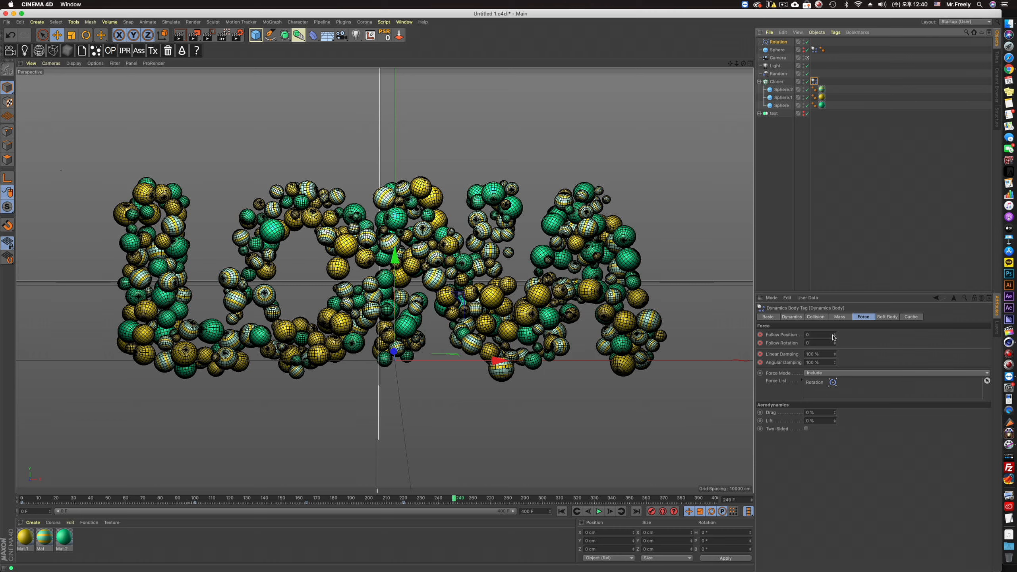
click(834, 373)
click(824, 382)
click(820, 384)
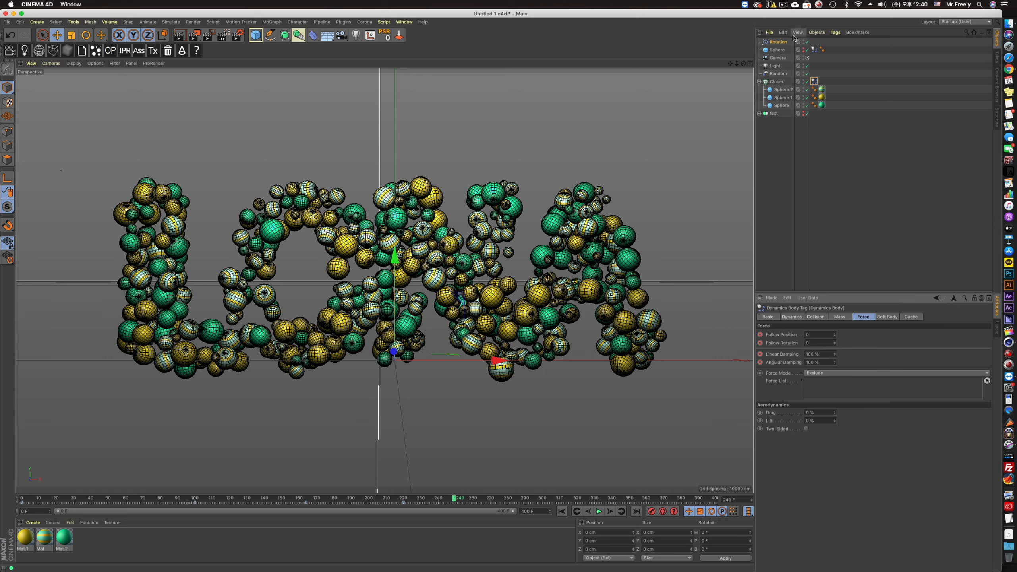
Set the Cloner's dynamics force mode to Include and add the Rotation force to its force list.
click(816, 372)
click(818, 379)
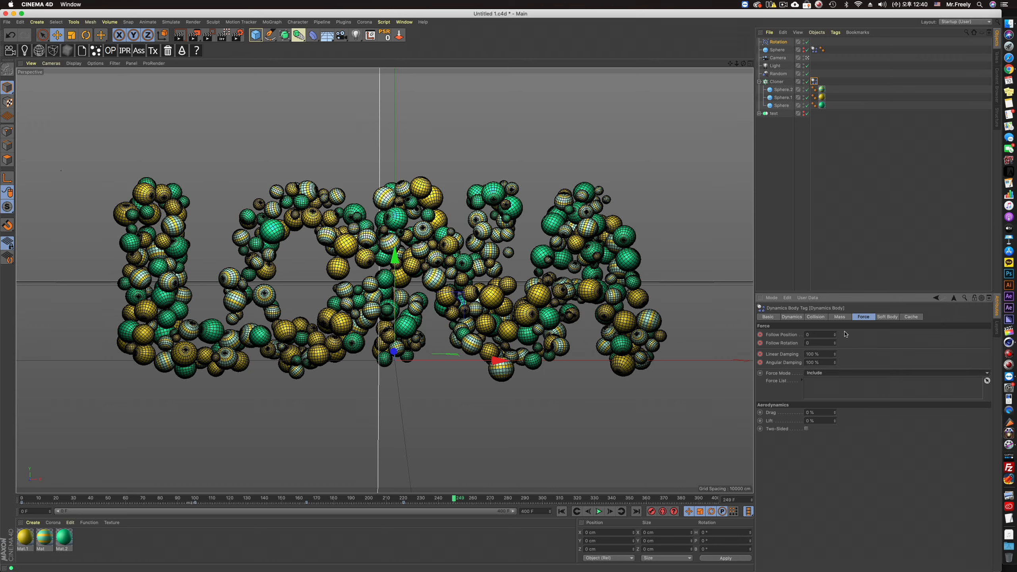
drag(778, 41, 817, 77)
drag(815, 394, 833, 381)
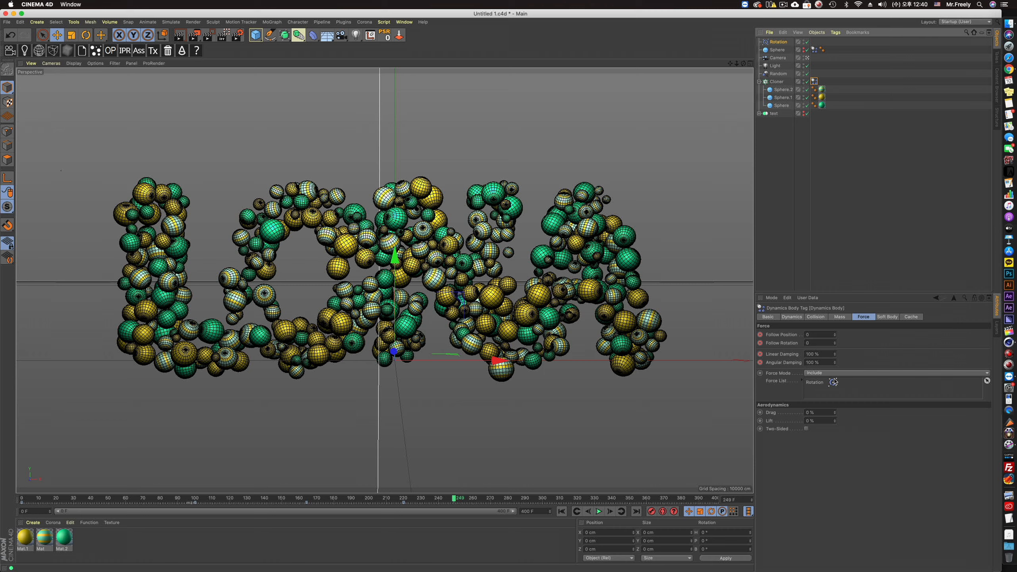